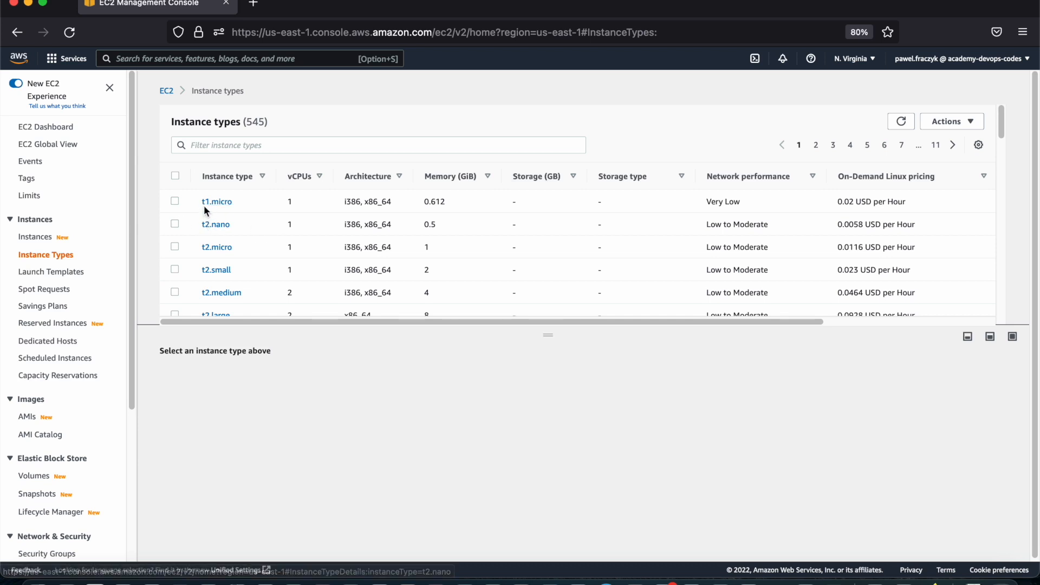
Examine the T2 and T3 instance types in the list, comparing vCPUs, memory and network performance
scroll(200, 239, down, 4)
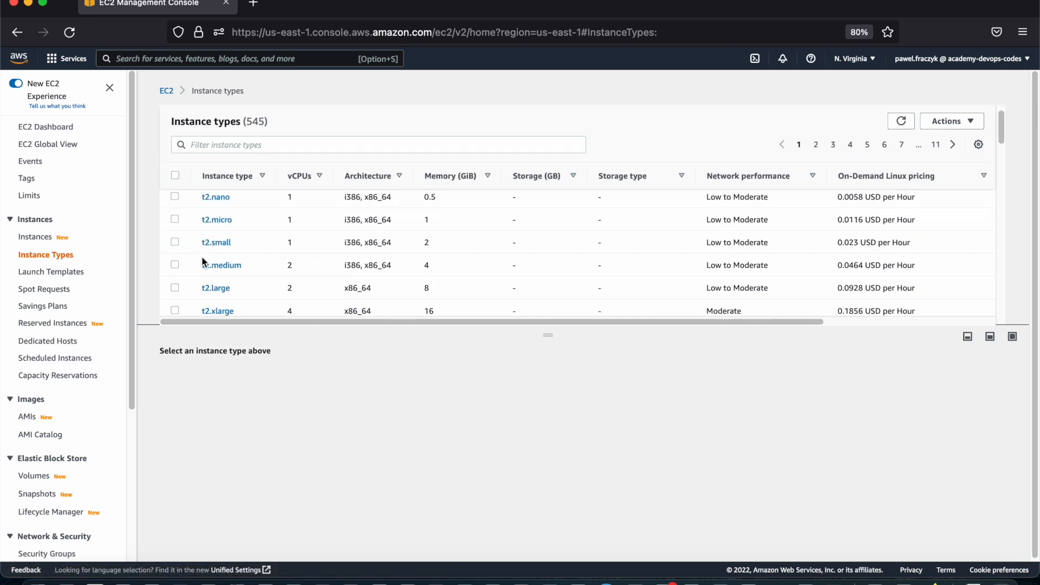
scroll(204, 263, down, 2)
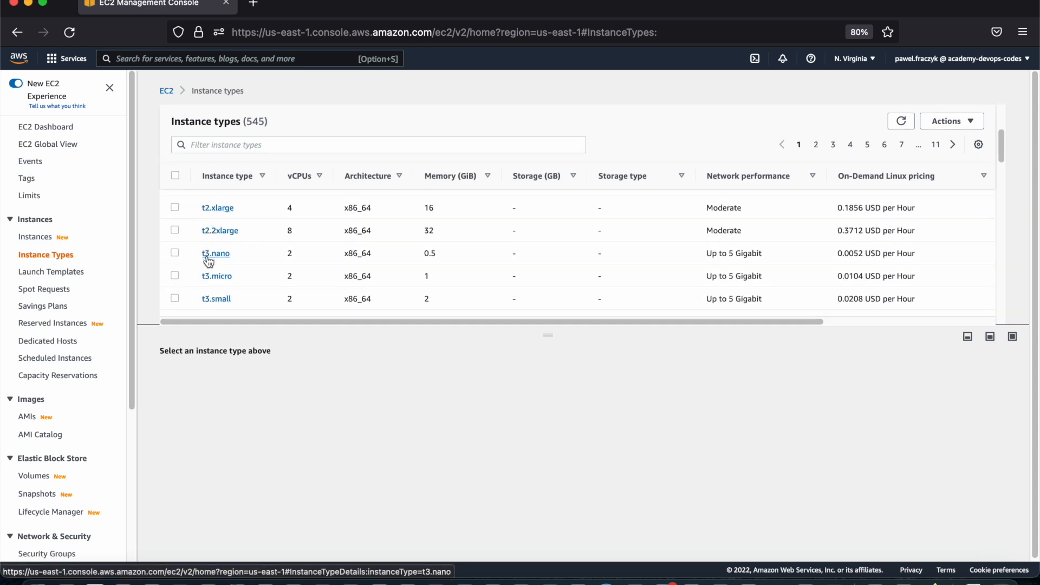
scroll(207, 279, up, 6)
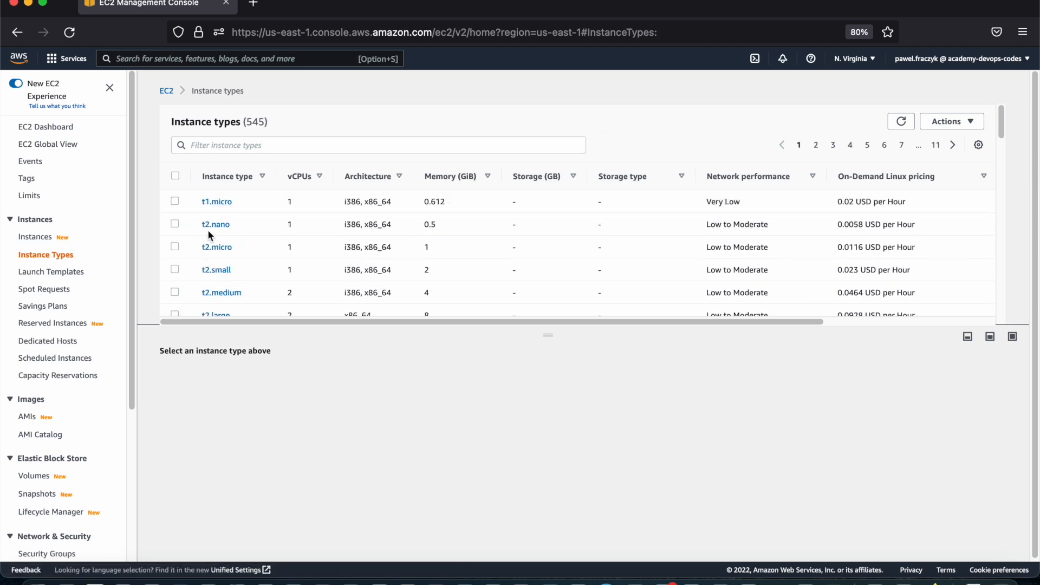
scroll(213, 267, down, 8)
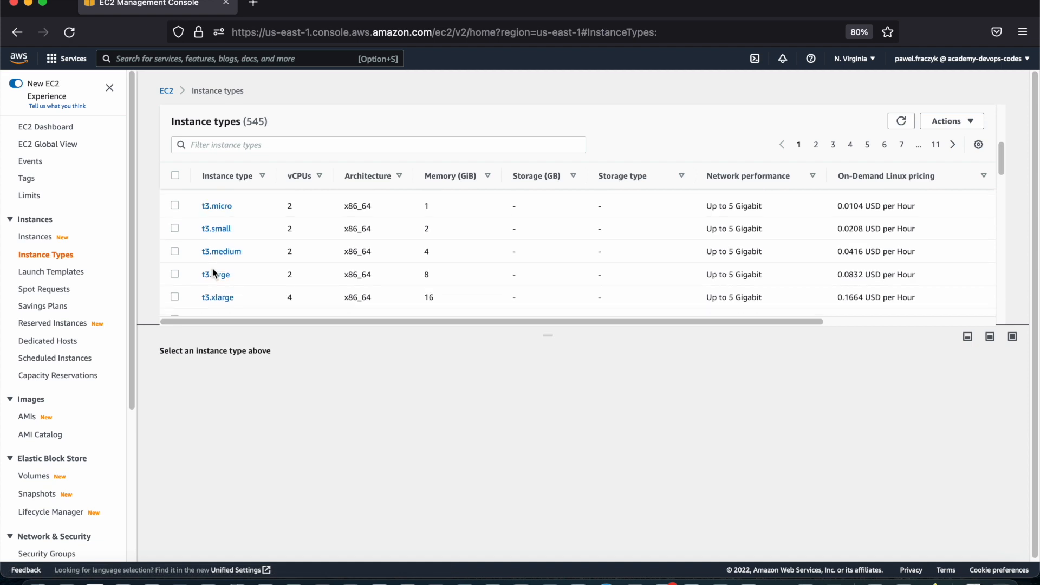
scroll(211, 261, down, 2)
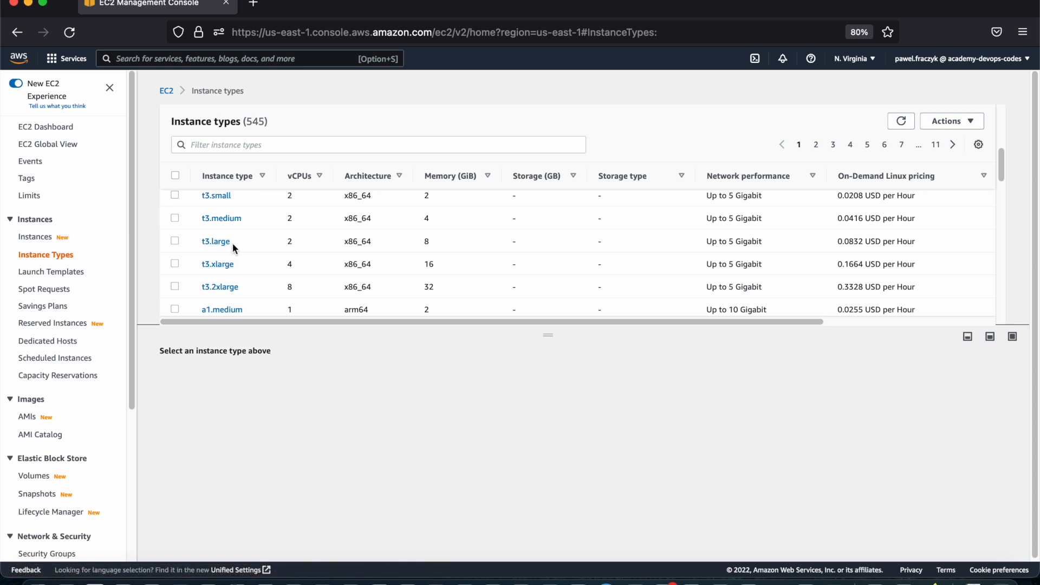
scroll(229, 240, up, 8)
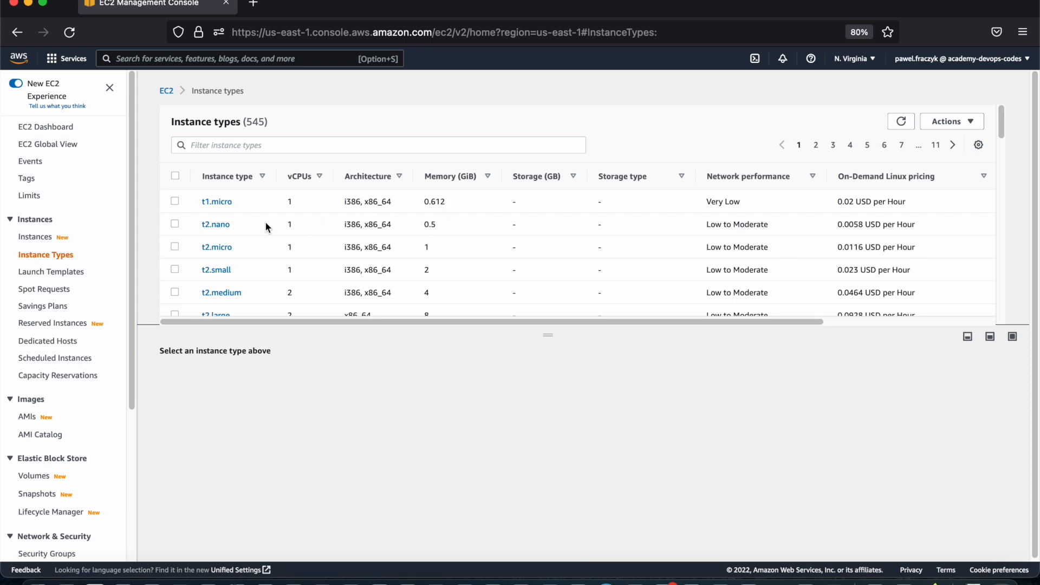
scroll(214, 233, down, 1)
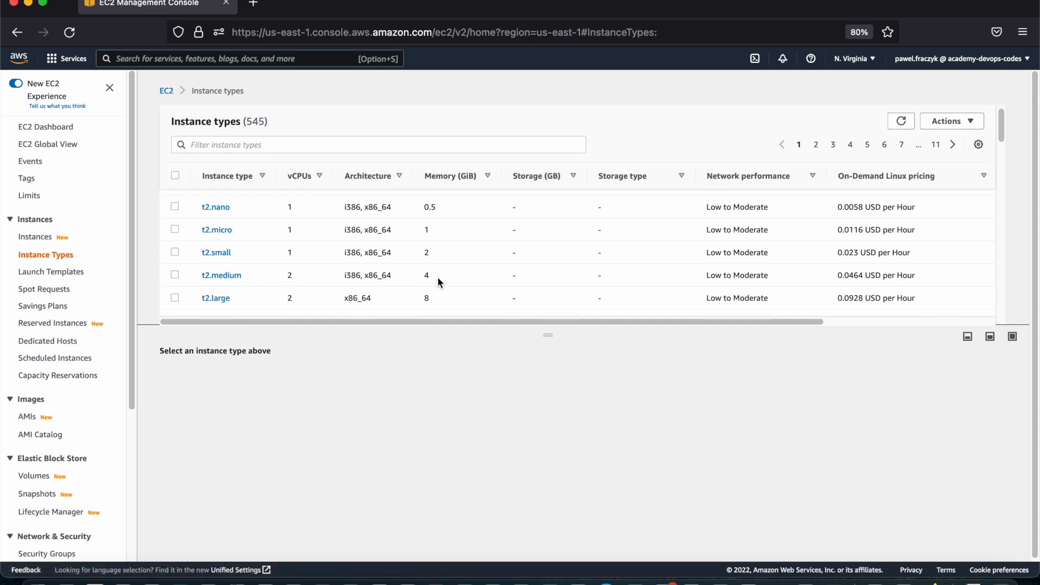
Select the t3.medium instance type and review its general details
scroll(219, 278, down, 1)
scroll(171, 290, down, 4)
scroll(173, 296, down, 1)
click(175, 288)
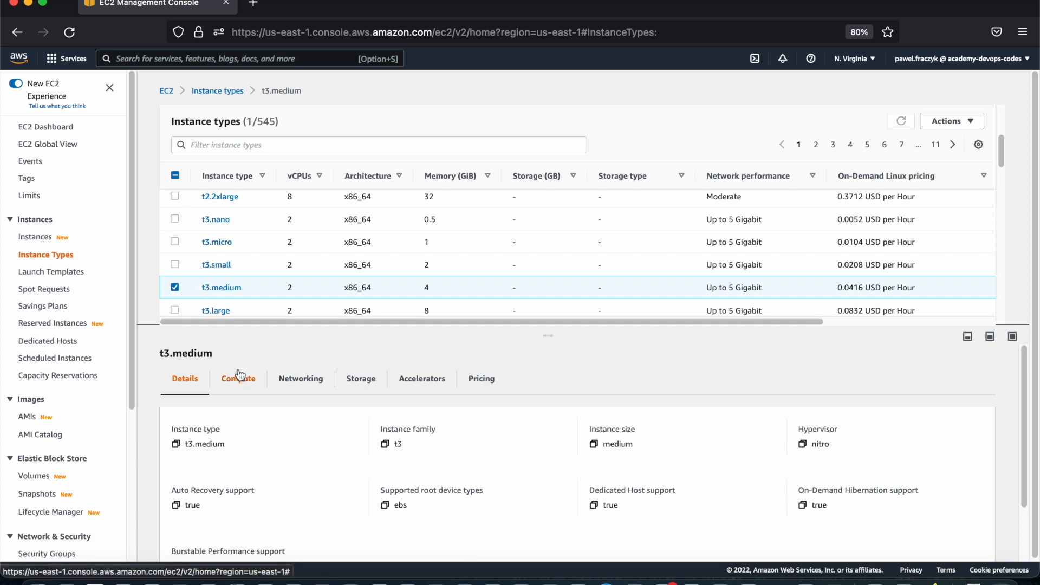
scroll(253, 424, down, 1)
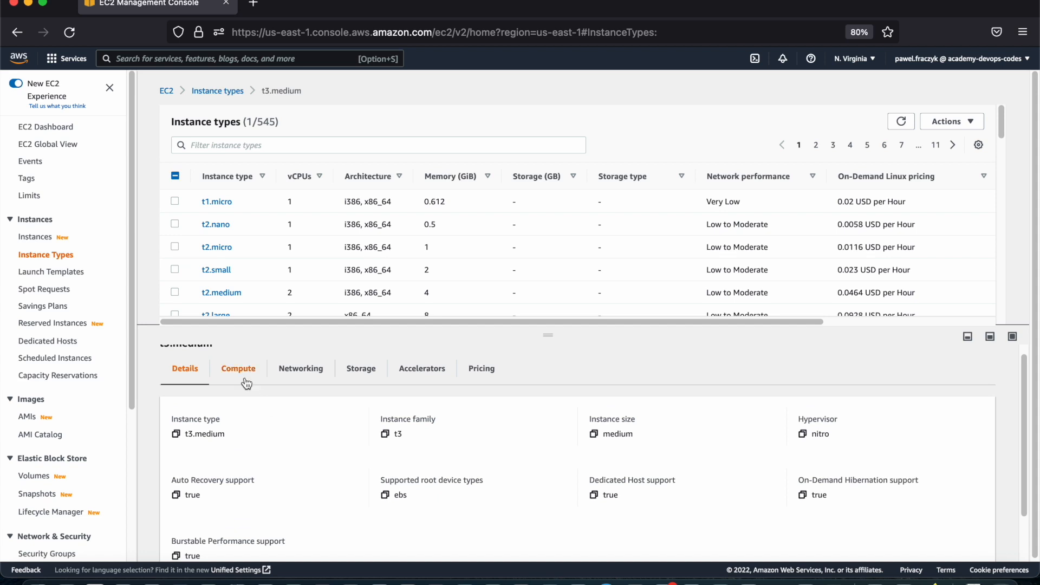
Review the compute and networking specifications of t3.medium
click(242, 379)
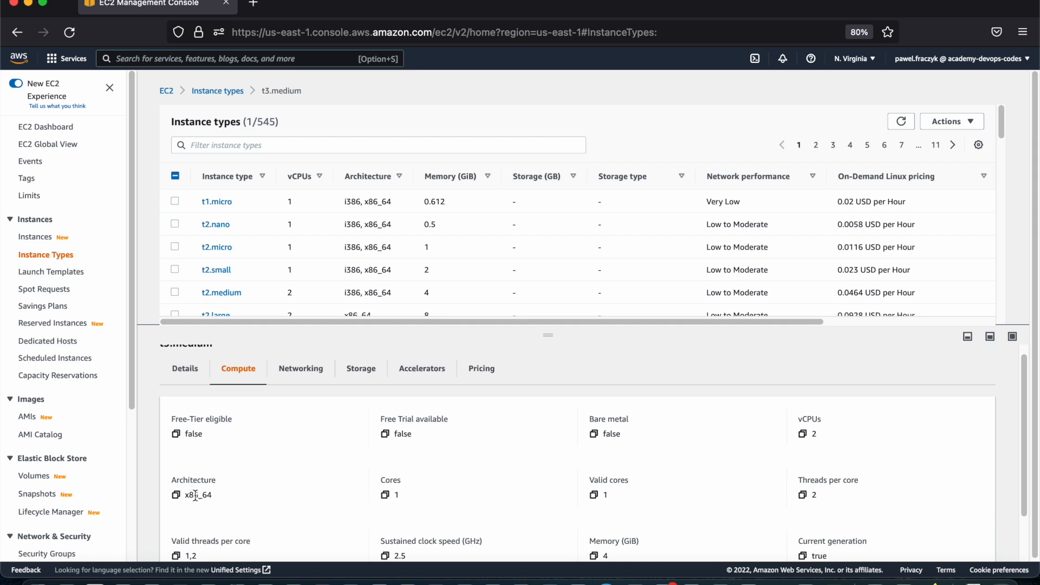
scroll(489, 480, down, 1)
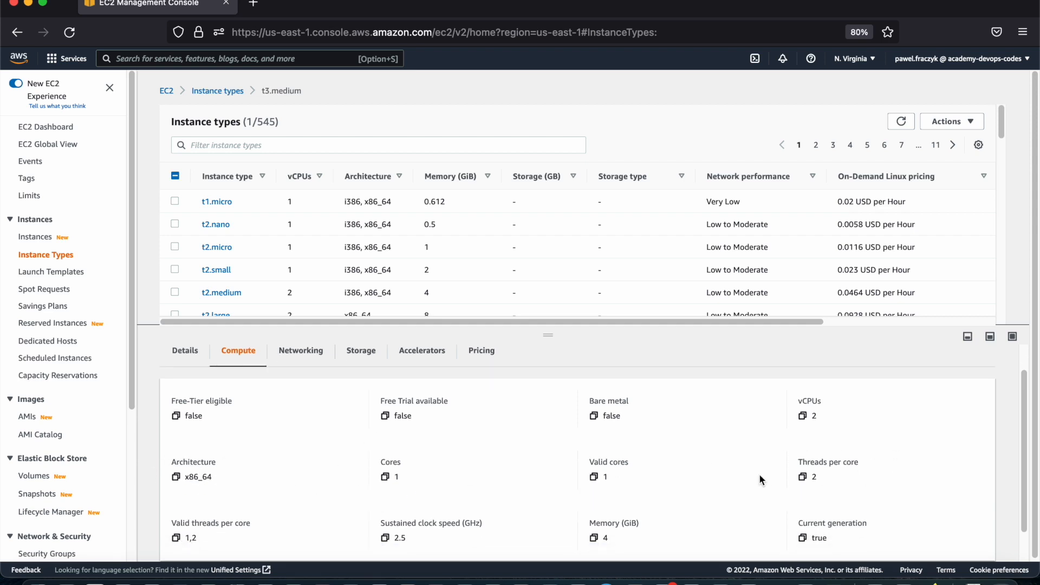
scroll(792, 468, down, 2)
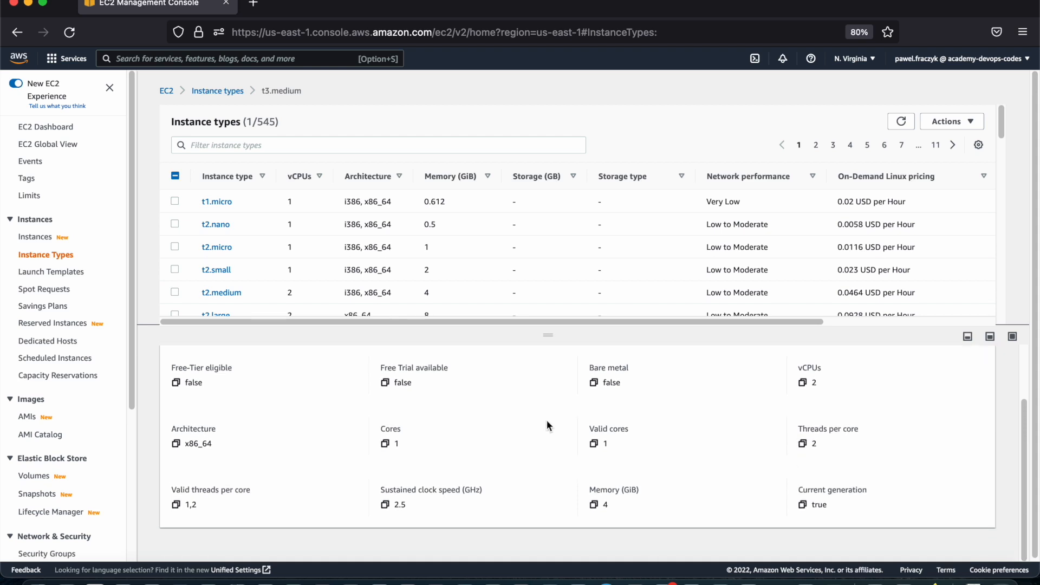
scroll(463, 457, up, 3)
click(307, 380)
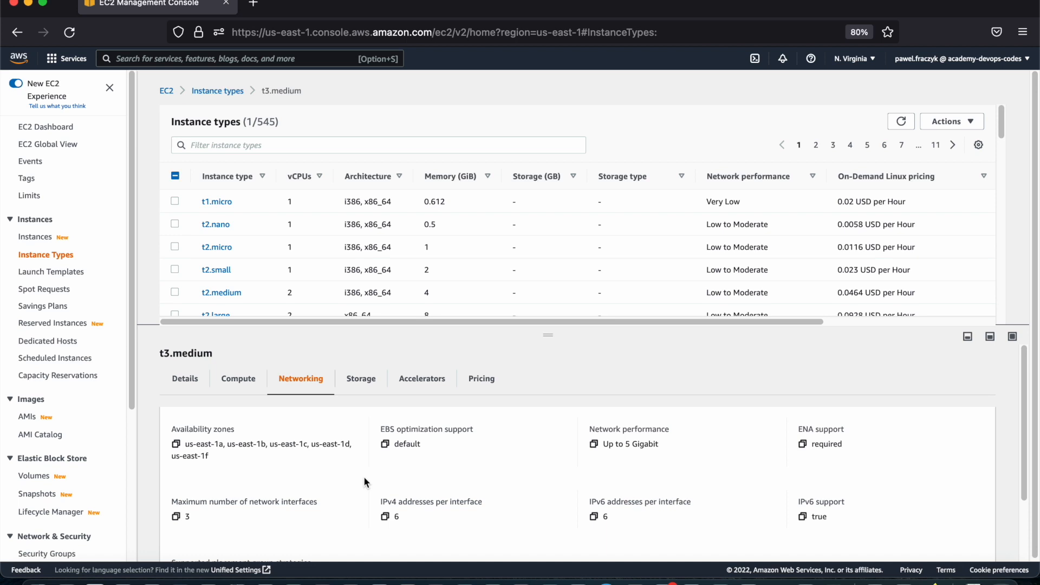
scroll(364, 476, down, 3)
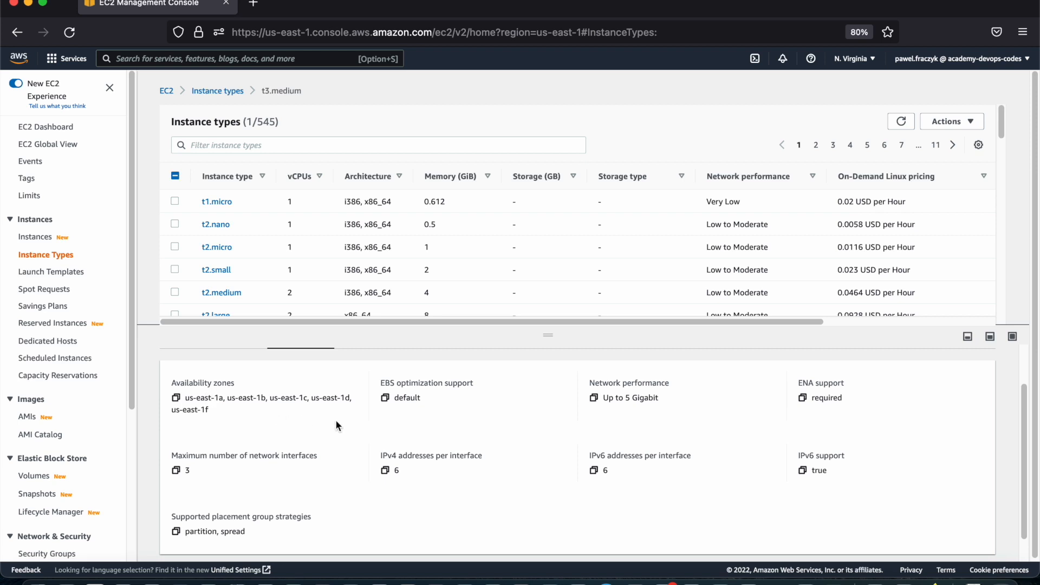
Review the storage, accelerator and pricing information of t3.medium
scroll(392, 436, up, 3)
click(352, 395)
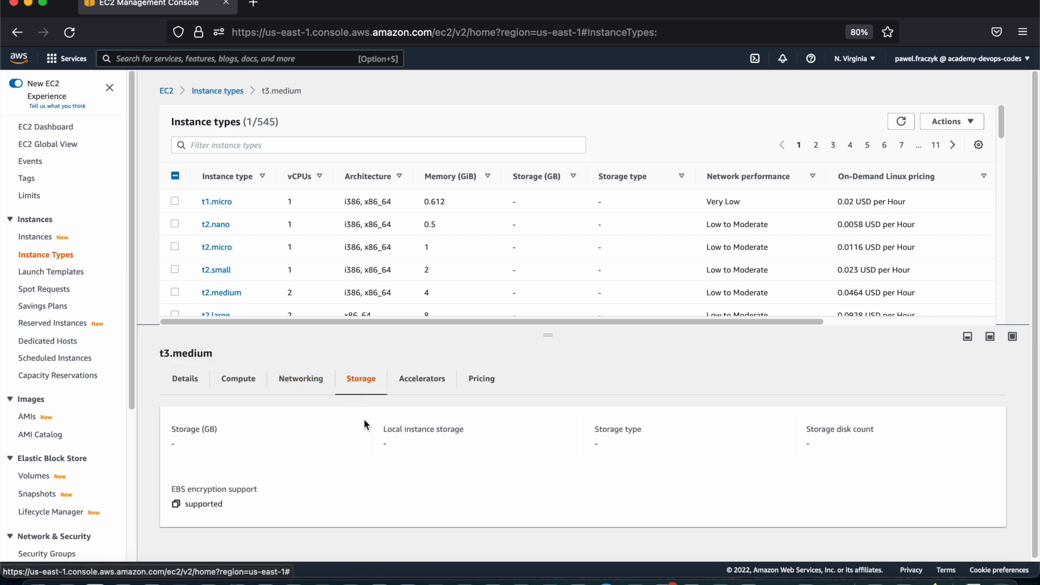
click(417, 388)
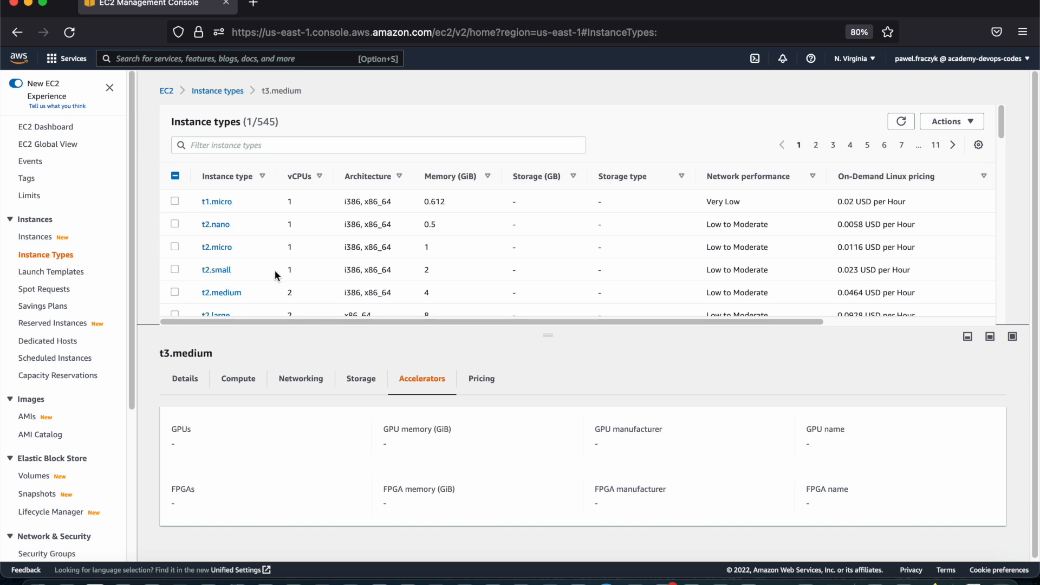
click(477, 379)
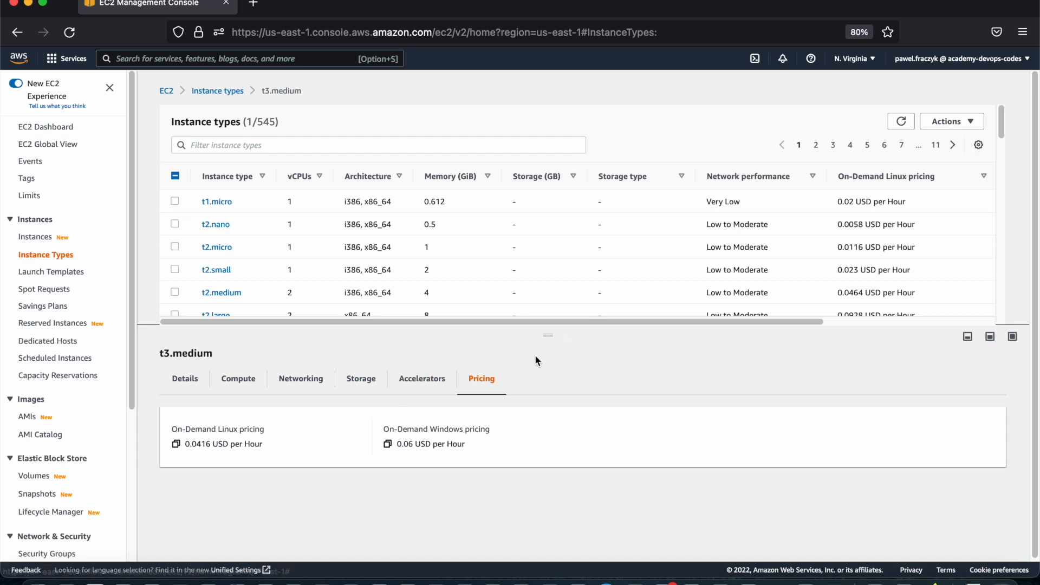
Enlarge the instance types table by shrinking the details pane, and clear the t3.medium selection
drag(550, 337, 550, 395)
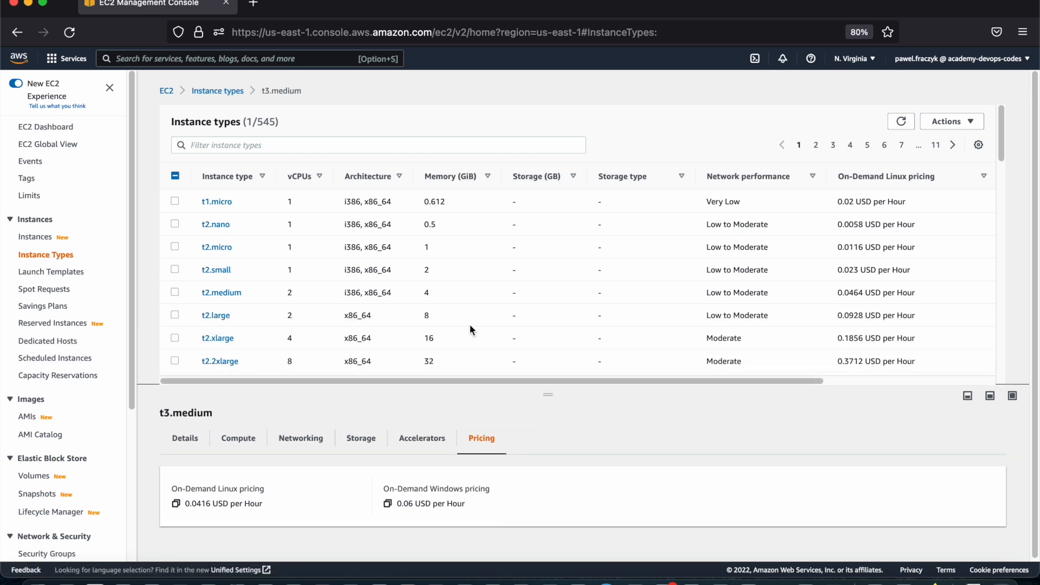
scroll(280, 296, down, 2)
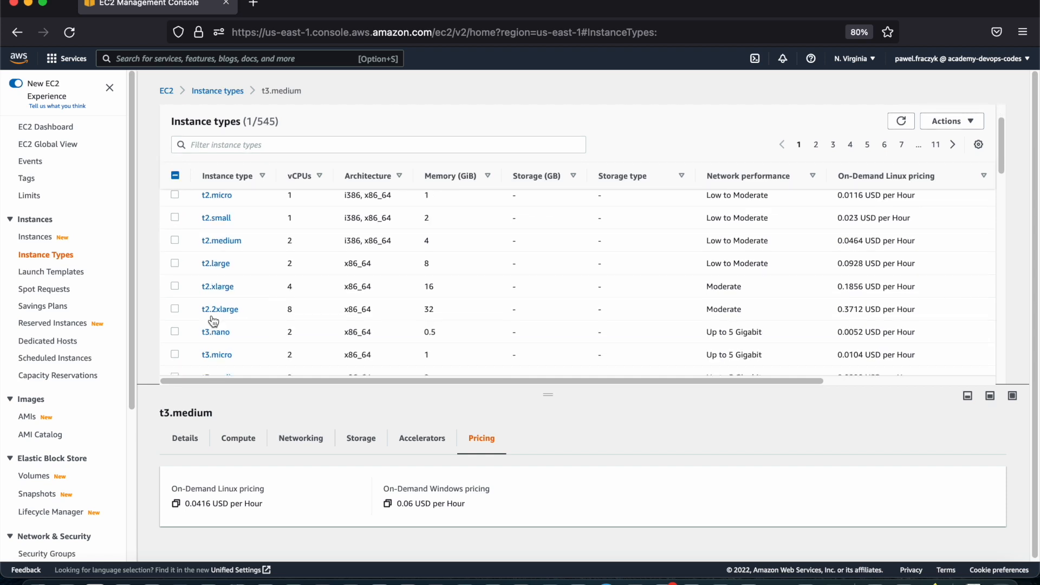
click(175, 175)
click(175, 176)
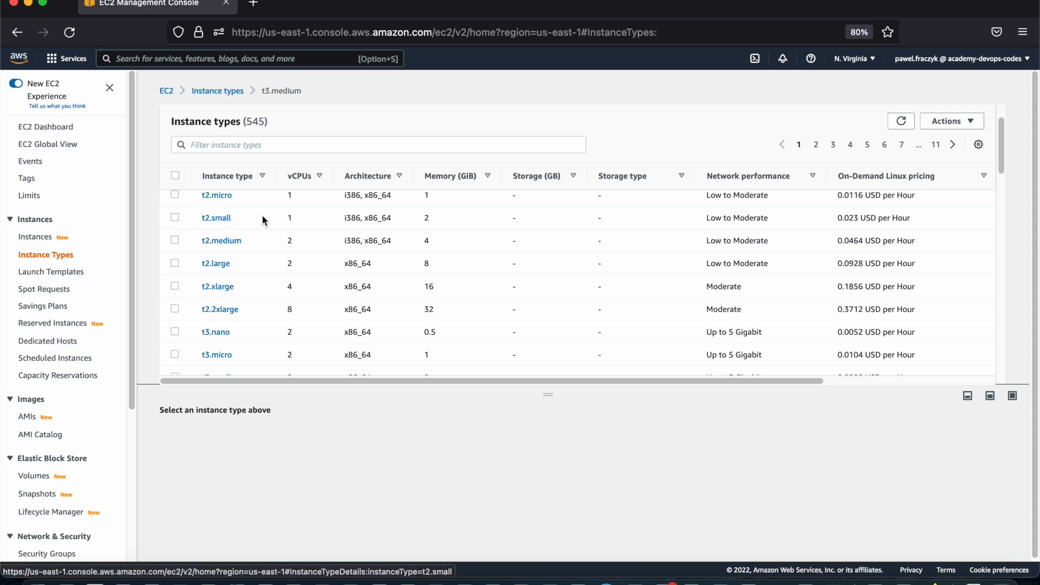
Look through the C-family instance types down to the end of the first page of the list
scroll(248, 229, down, 10)
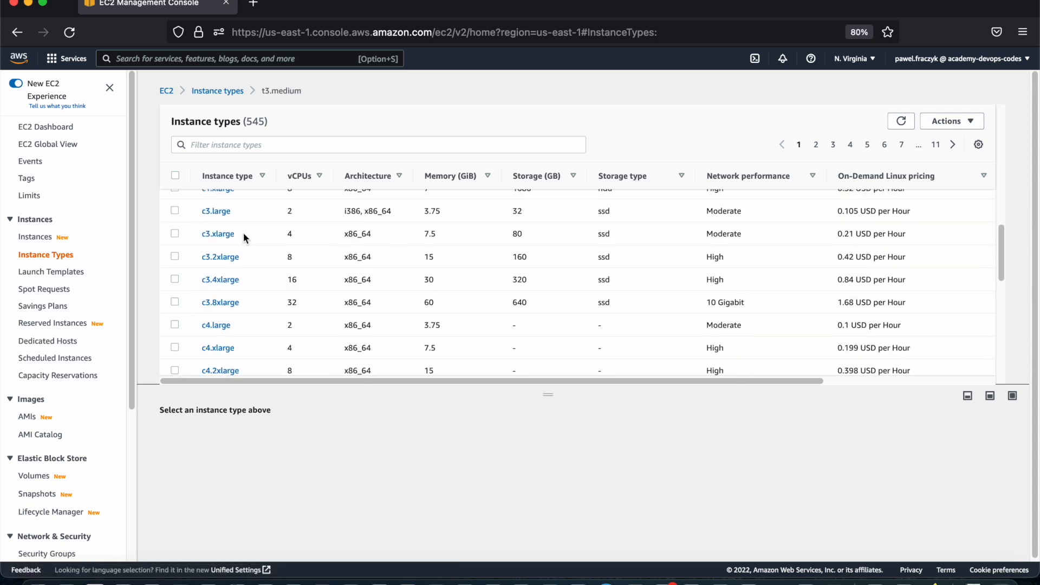
scroll(200, 265, down, 3)
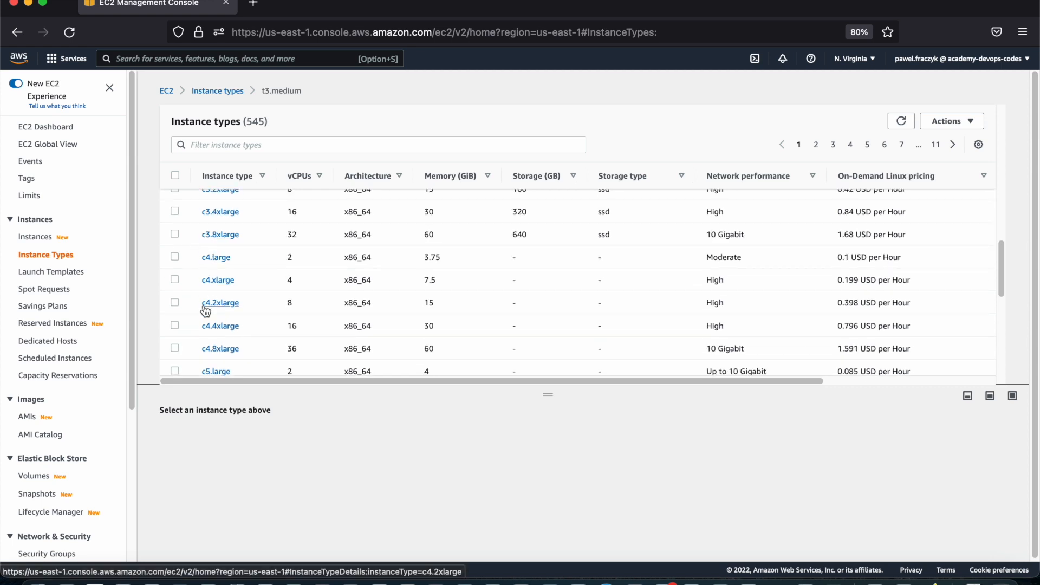
scroll(204, 331, down, 1)
scroll(205, 332, down, 1)
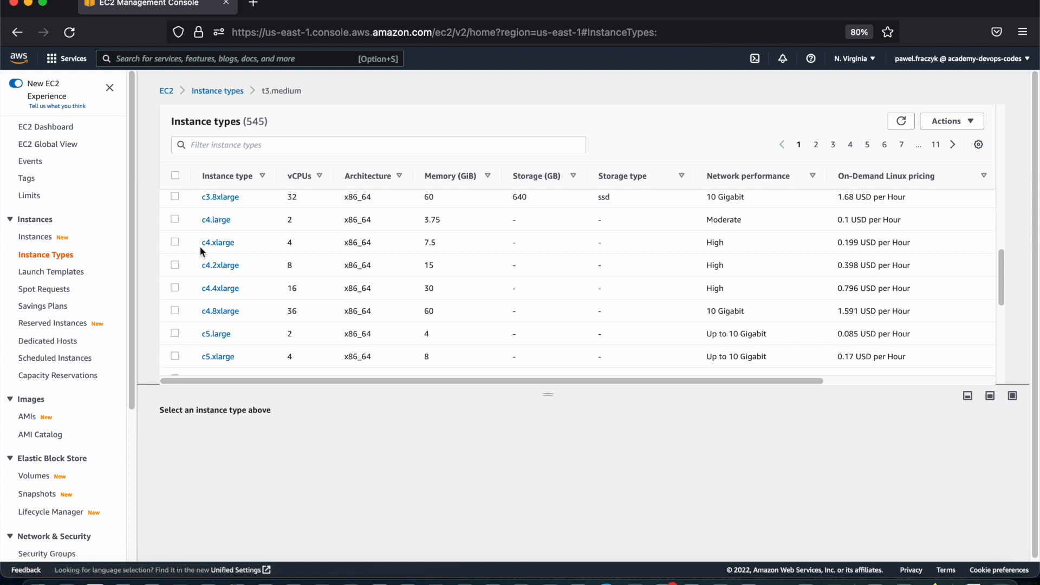
scroll(197, 300, down, 10)
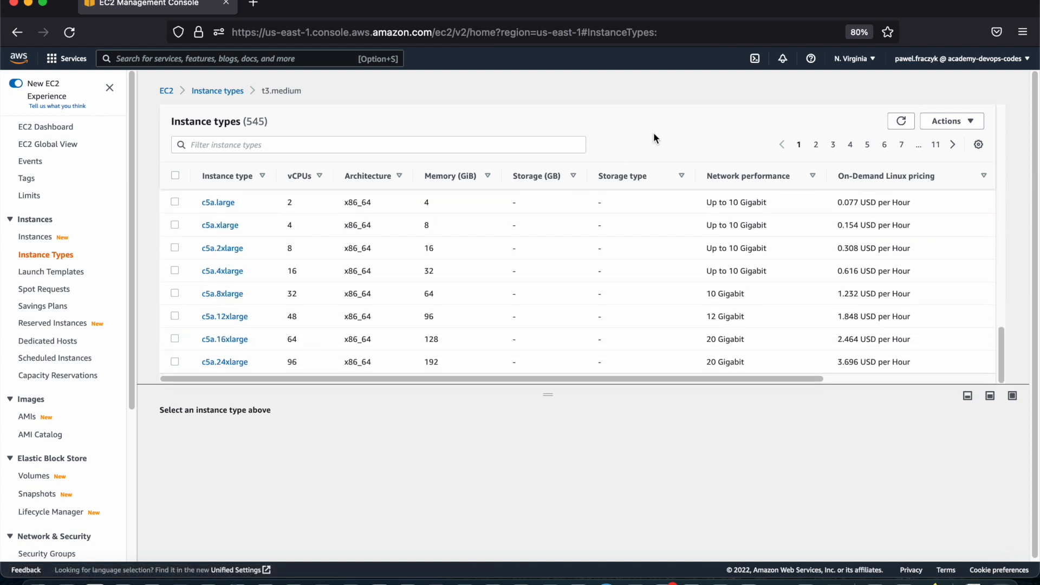
Go through the list to page 4 and select the g4dn.xlarge instance type
click(817, 145)
click(833, 145)
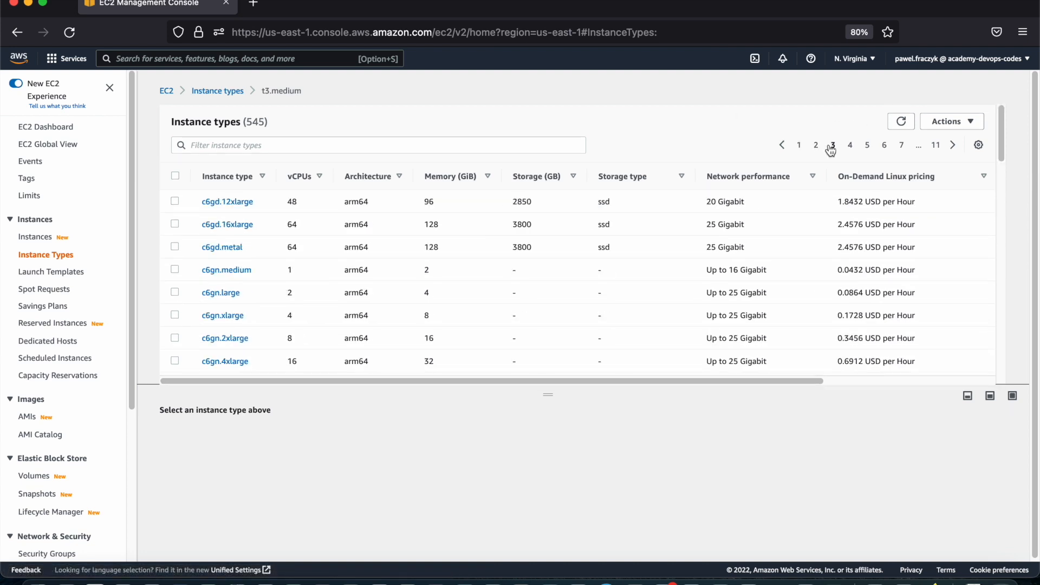
click(849, 146)
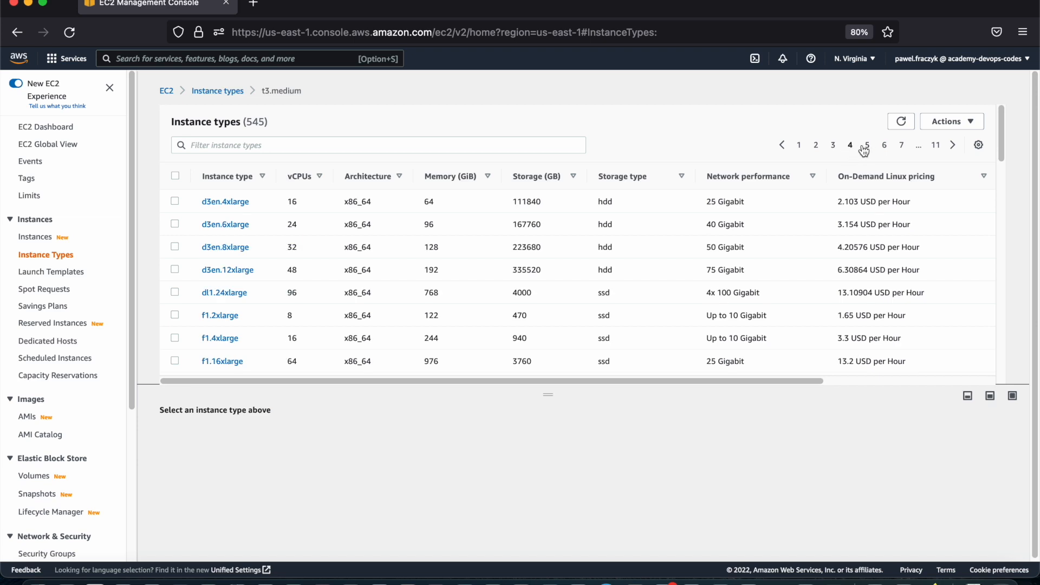
scroll(235, 316, down, 8)
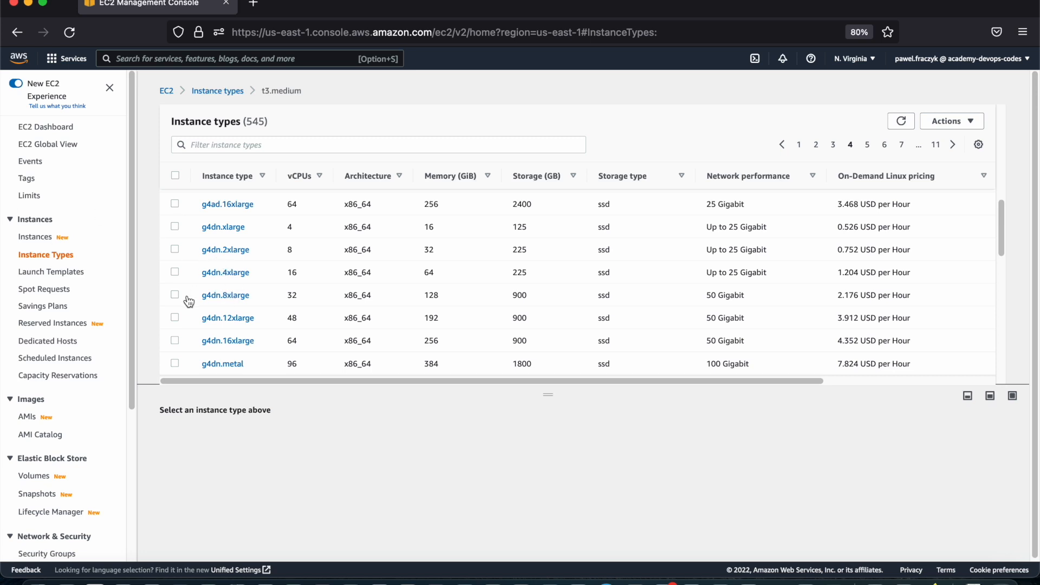
click(174, 227)
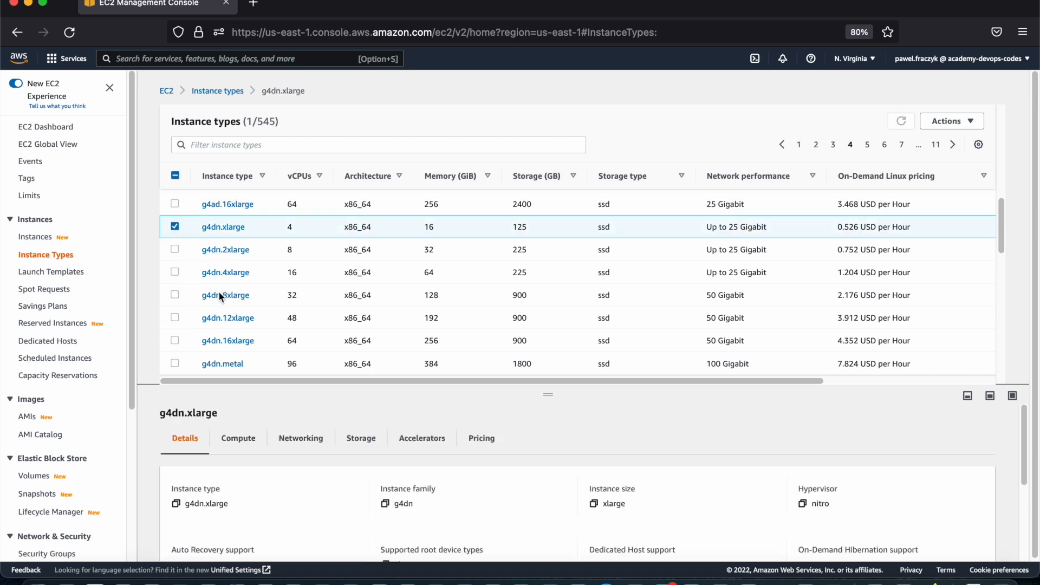
Review the accelerator specifications of g4dn.xlarge, and clear its selection
click(422, 438)
scroll(411, 460, down, 2)
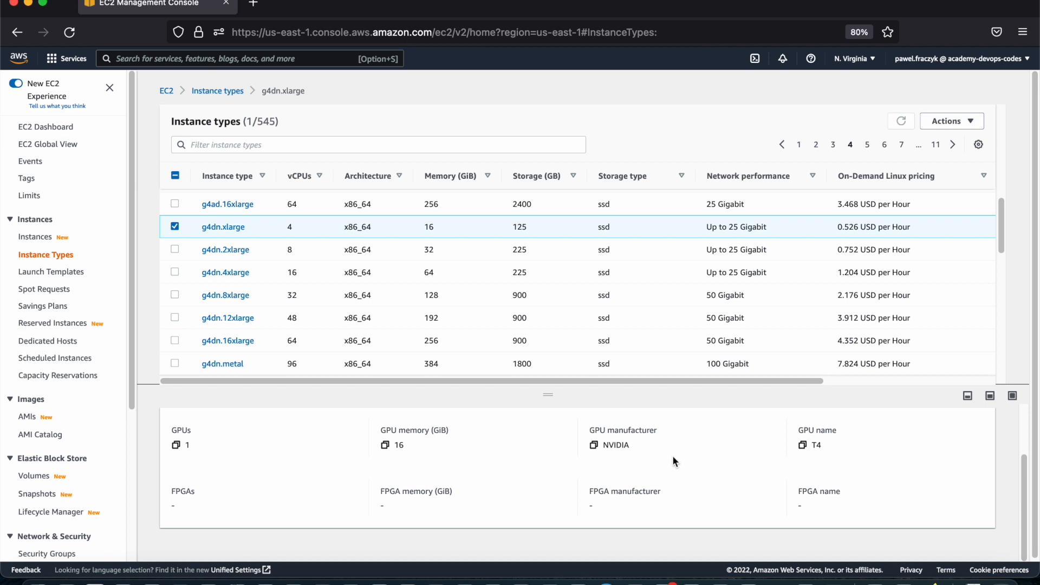
scroll(594, 451, up, 2)
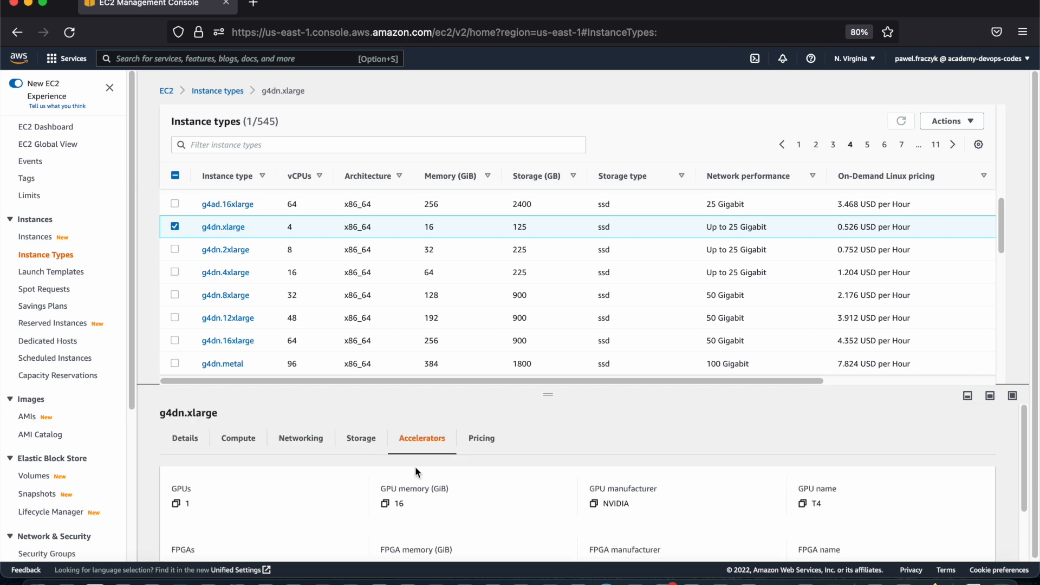
click(175, 227)
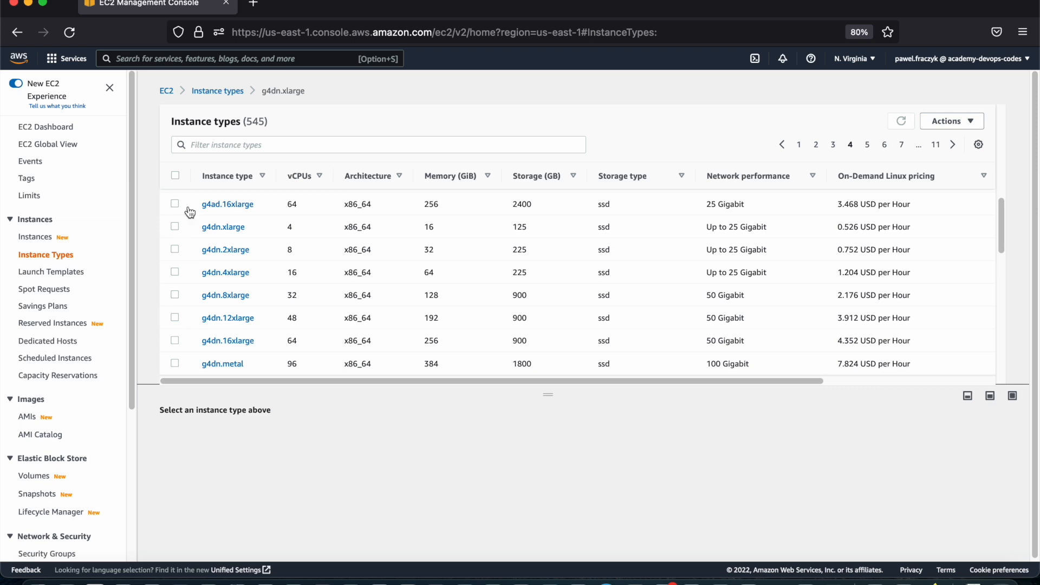
Search Google for "instances types aws" in a new browser tab and open the Instance Types link under the Amazon EC2 result
click(260, 11)
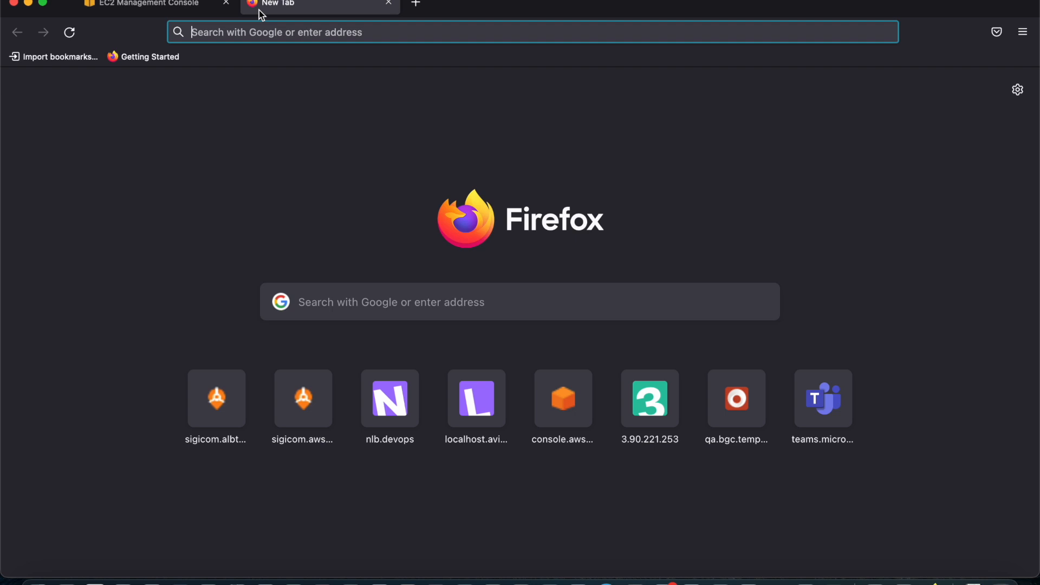
text(instances)
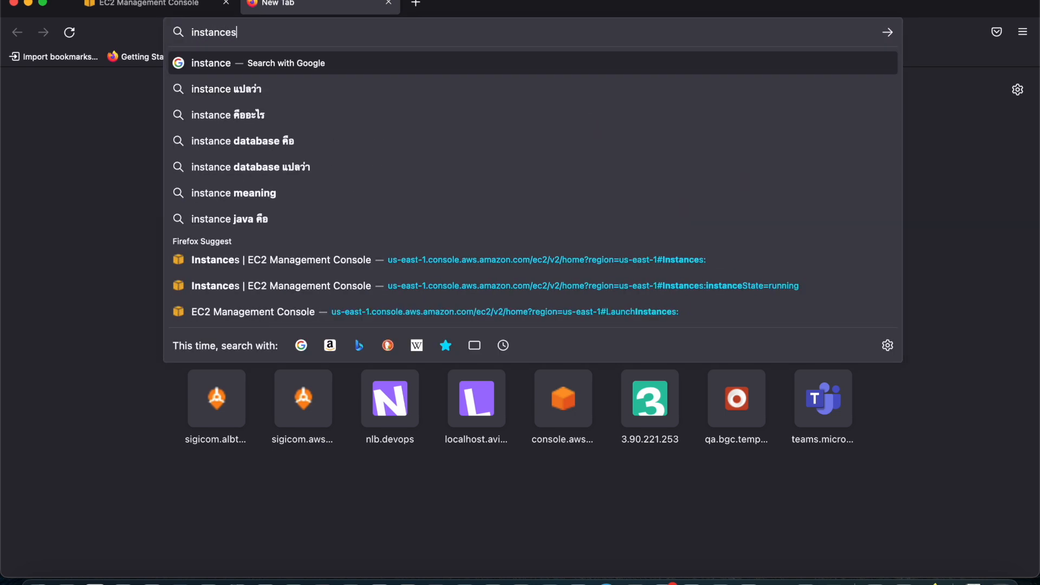
text( types aws)
key(Return)
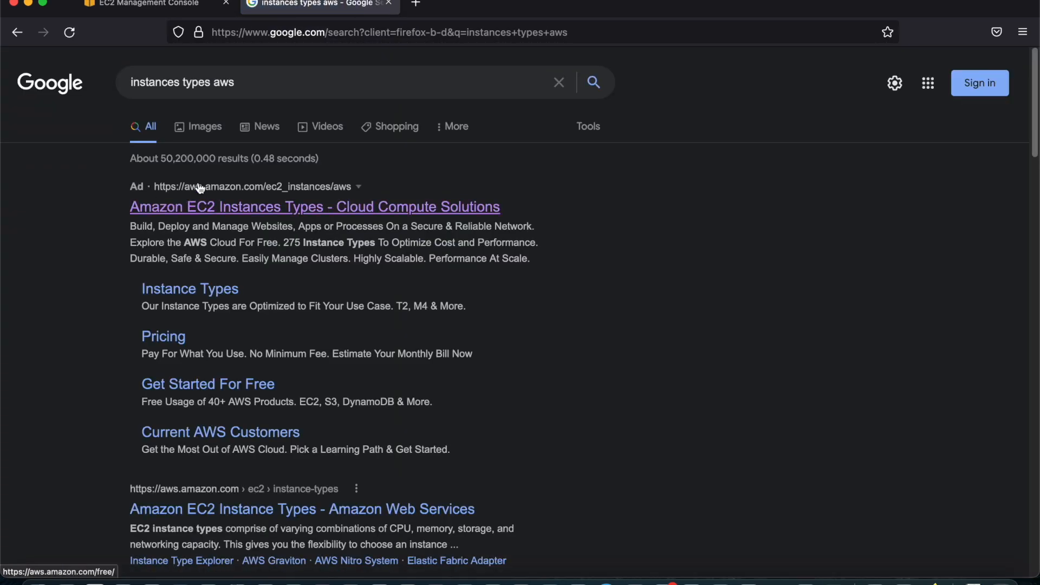
click(197, 290)
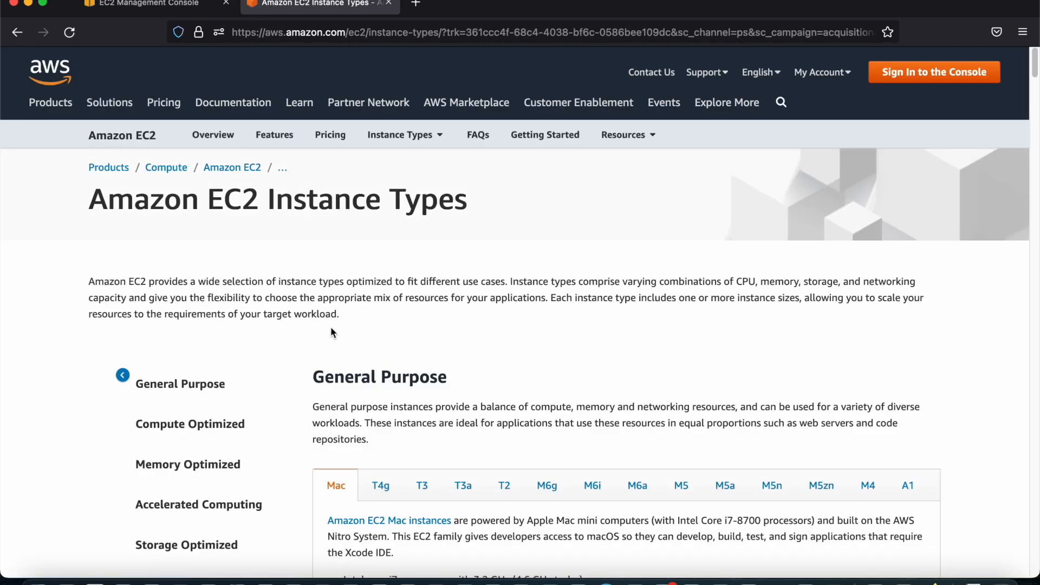
Review the General Purpose, Compute Optimized, Memory Optimized, Accelerated Computing, Storage Optimized and Instance Features sections of the EC2 Instance Types page
scroll(334, 331, down, 5)
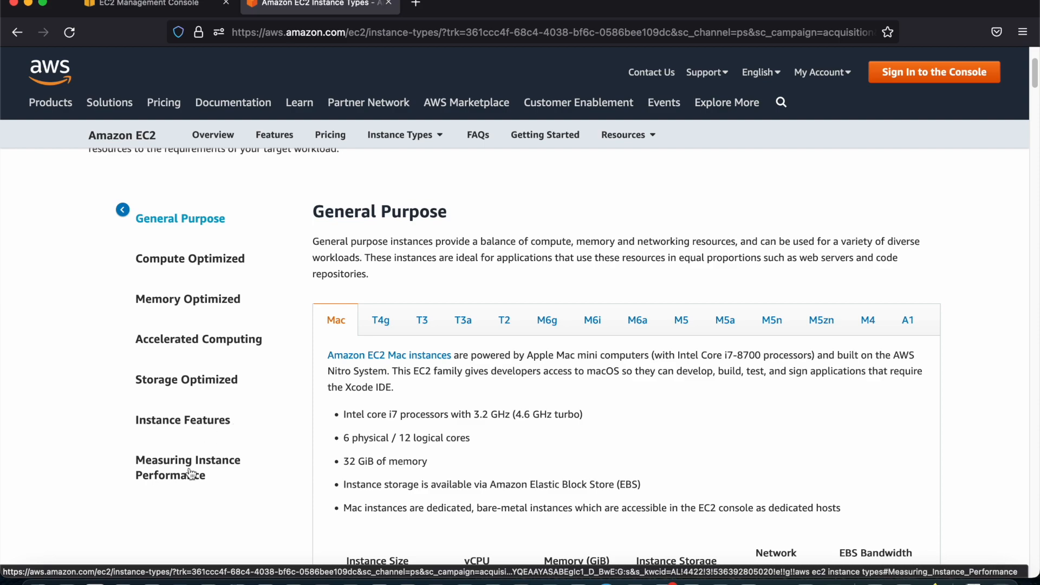
click(168, 259)
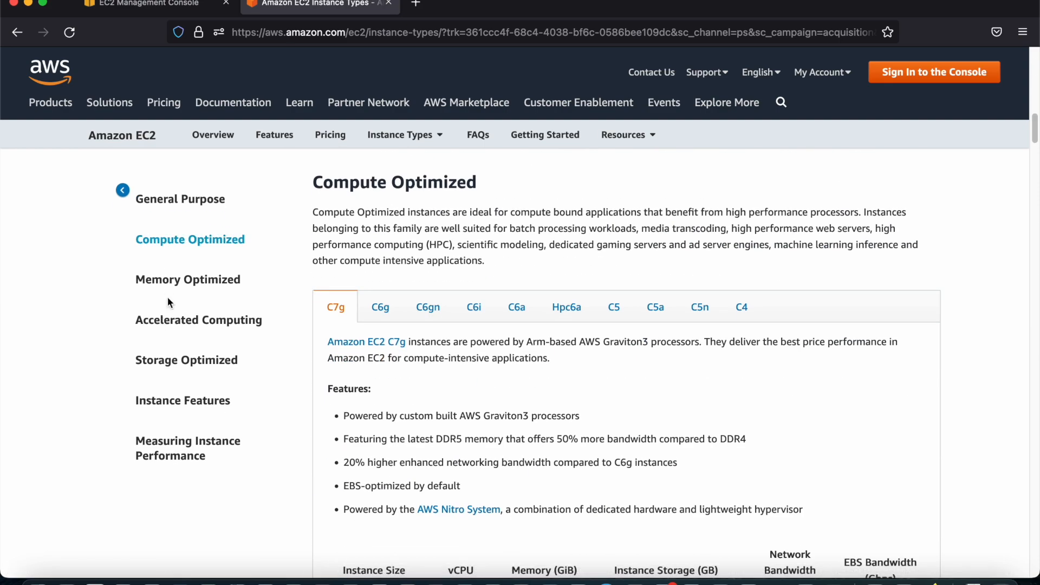
click(170, 283)
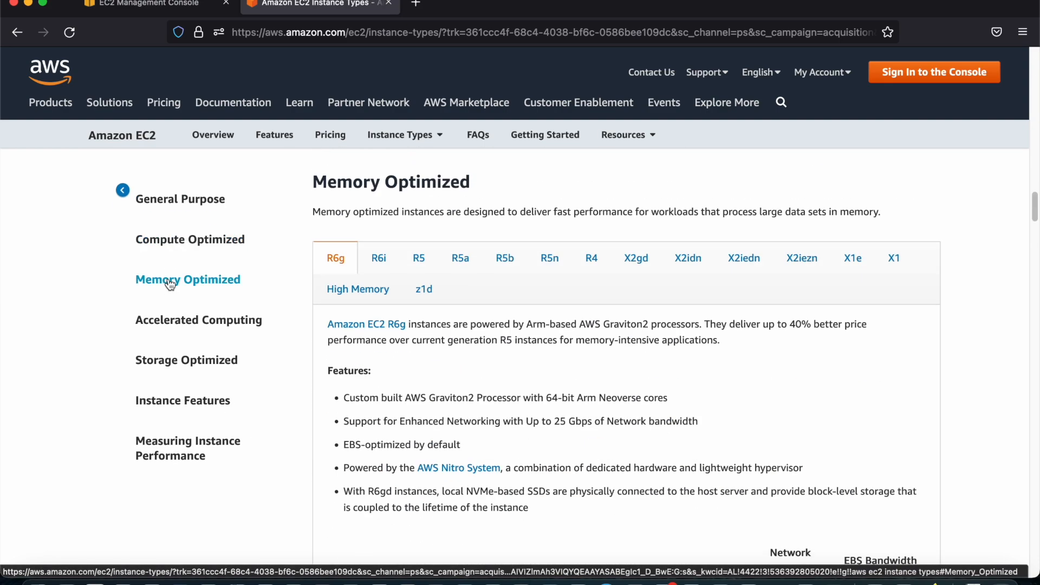
click(168, 321)
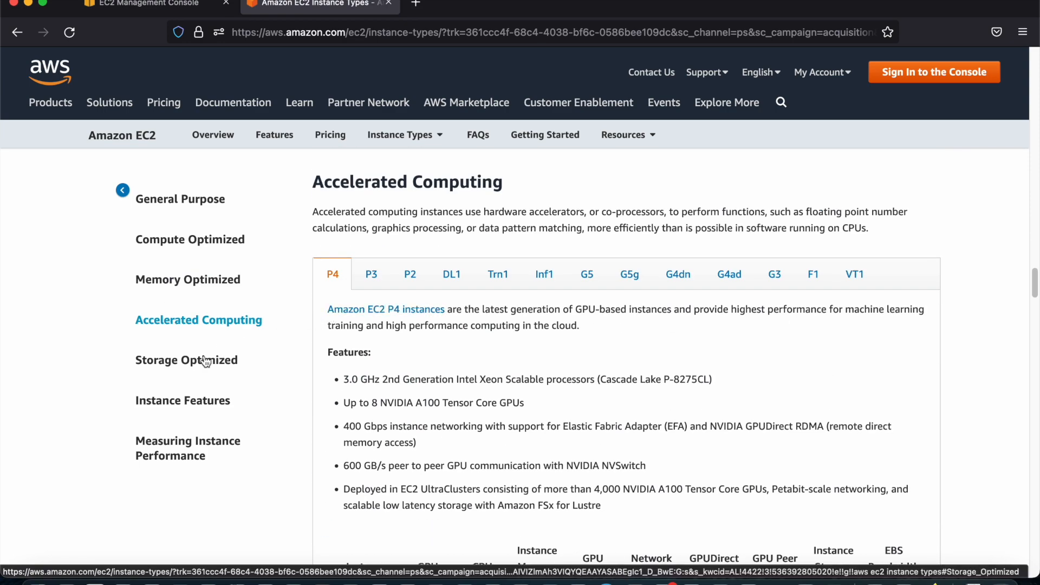
scroll(314, 331, down, 10)
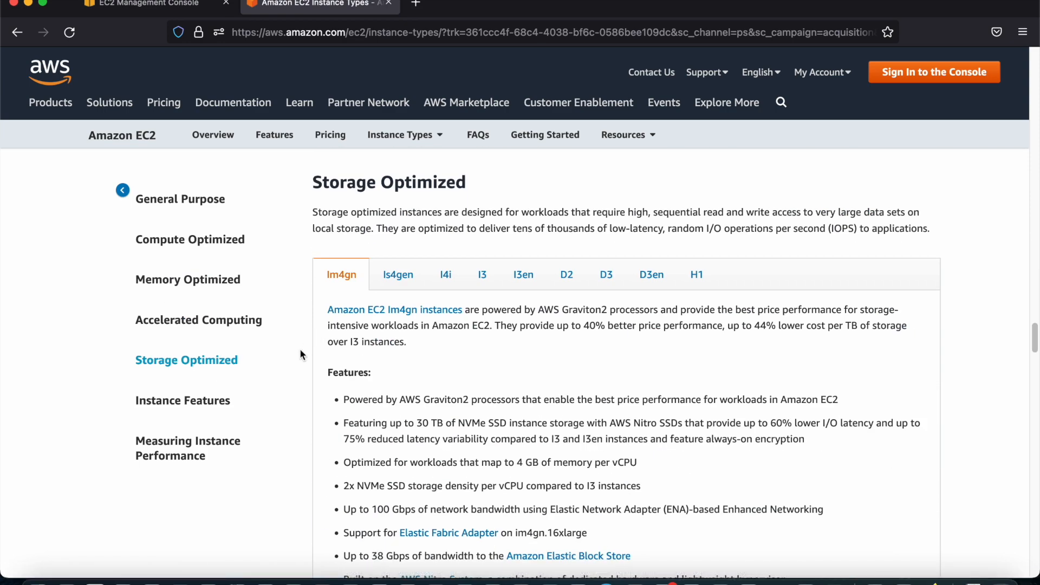
scroll(302, 352, down, 3)
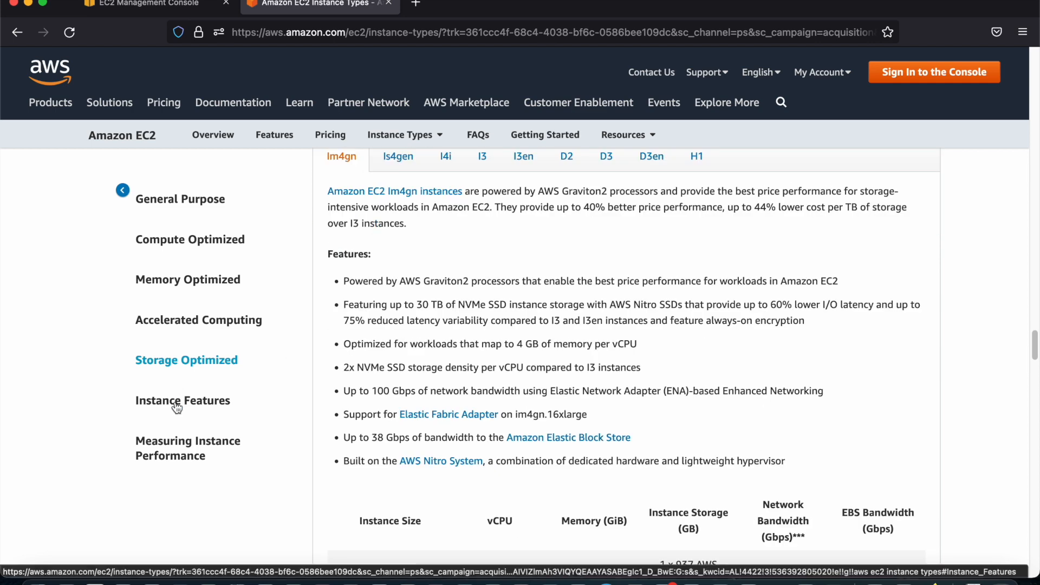
click(175, 412)
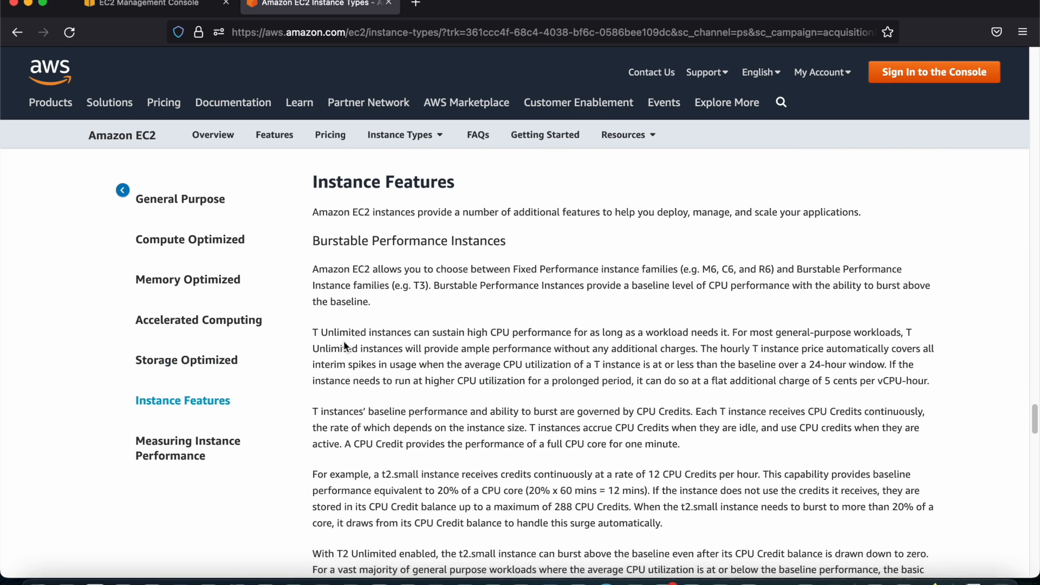
Go back to the Memory Optimized section and examine the R5 family's sizes, vCPU and memory specifications
scroll(344, 342, up, 1)
drag(1034, 407, 1036, 139)
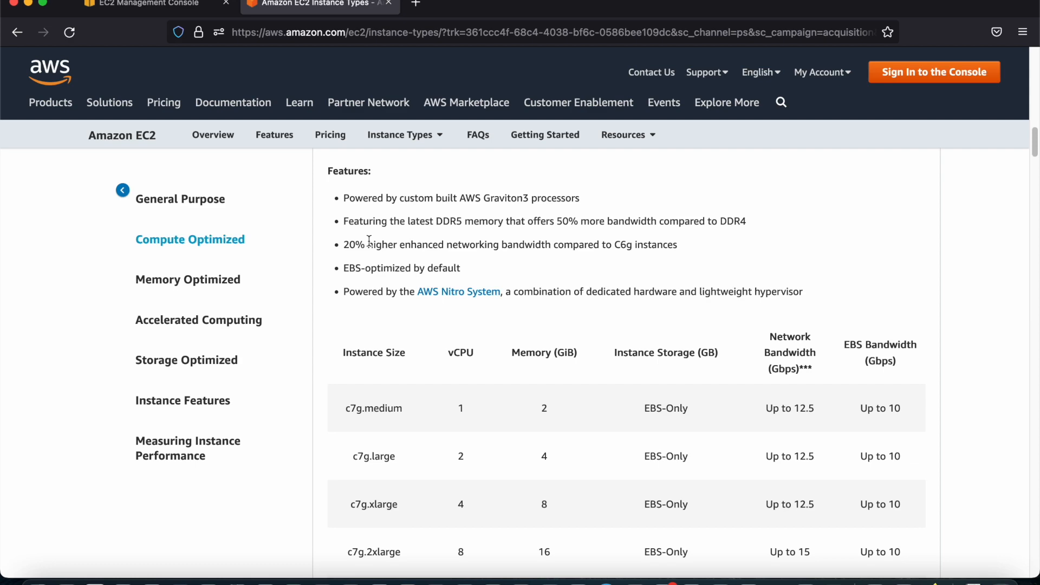
click(195, 280)
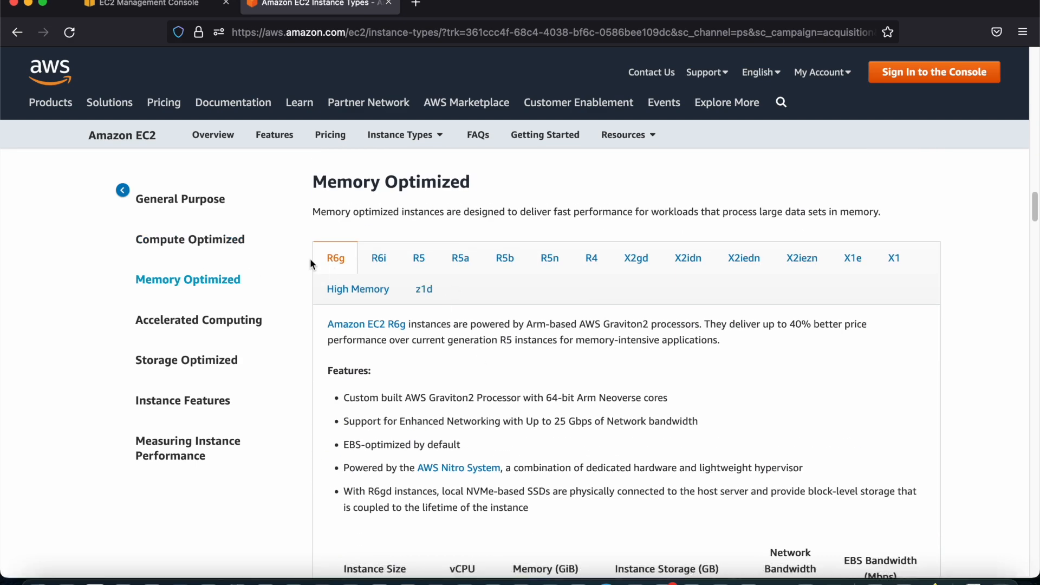
click(410, 269)
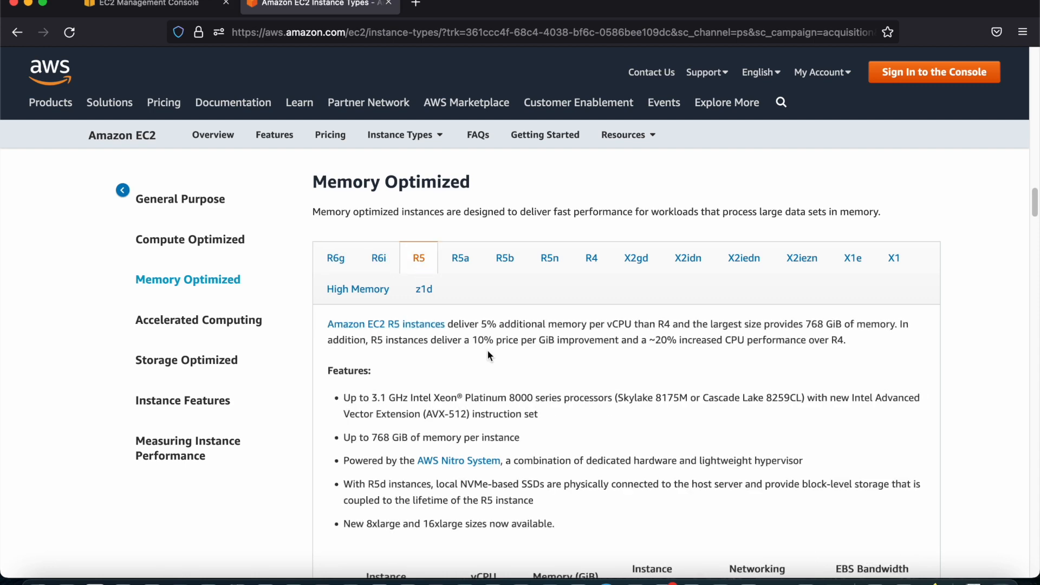
scroll(486, 349, down, 4)
scroll(485, 395, down, 1)
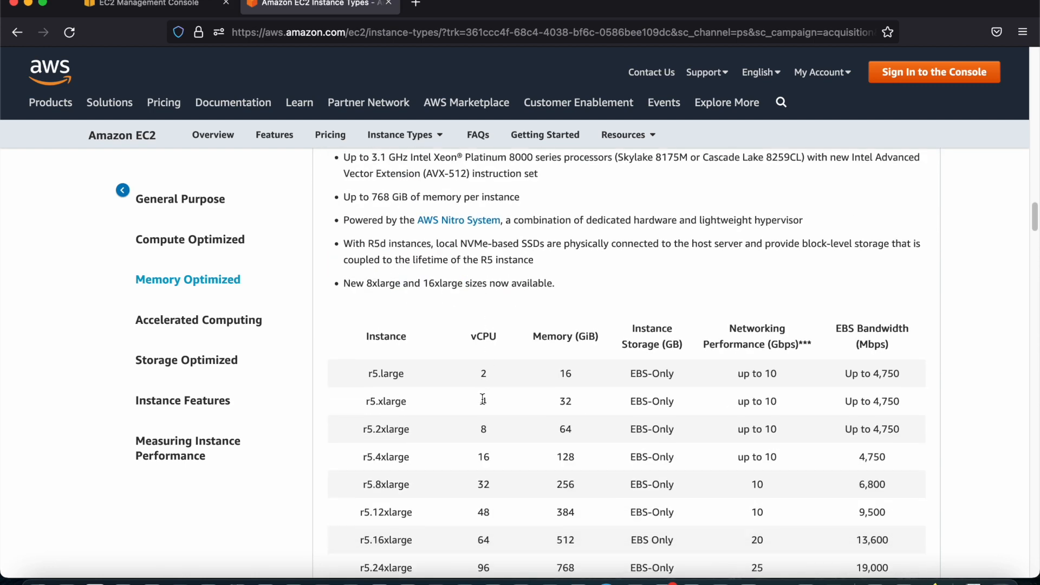
double_click(485, 375)
click(559, 374)
scroll(587, 385, down, 3)
scroll(587, 391, down, 10)
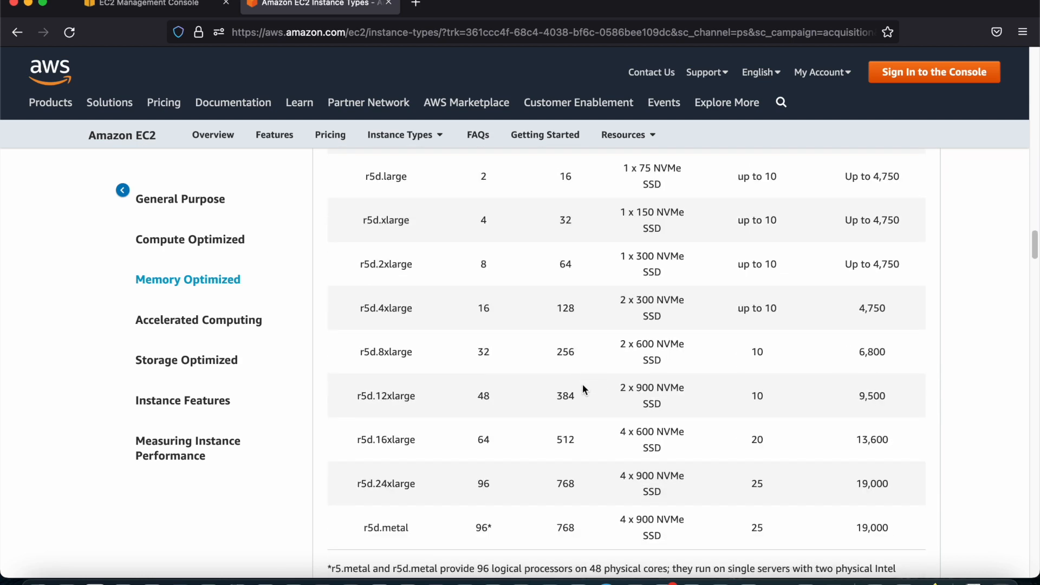
scroll(584, 389, up, 6)
Switch to the EC2 console, open the Instances list and start launching a new instance
click(162, 8)
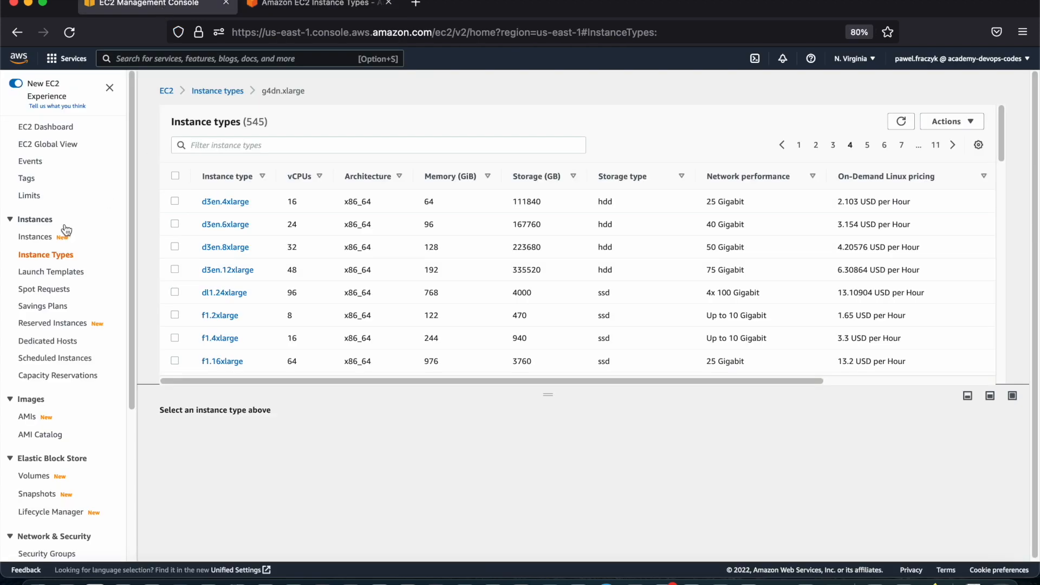
click(36, 239)
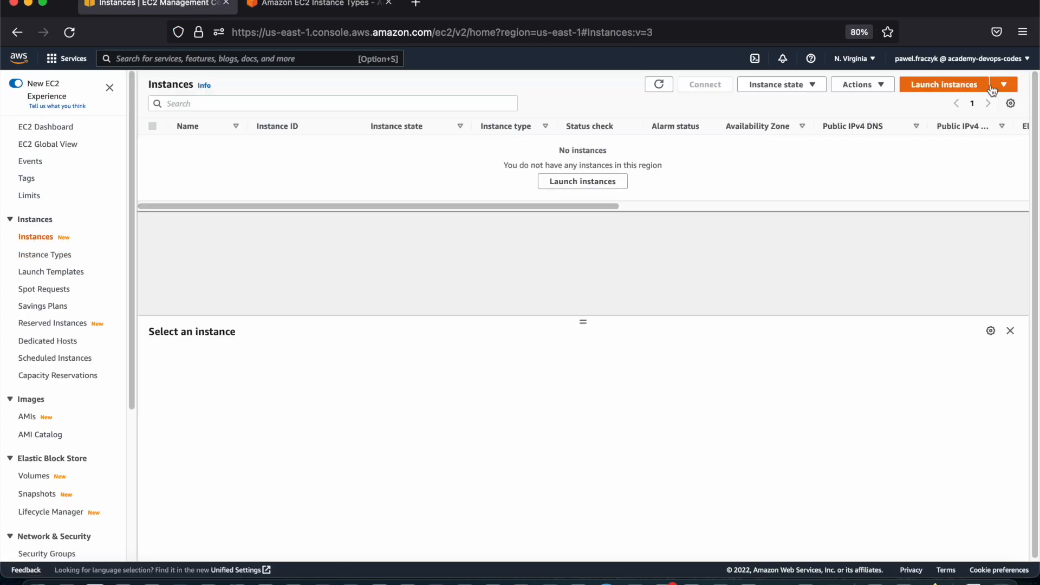
click(944, 88)
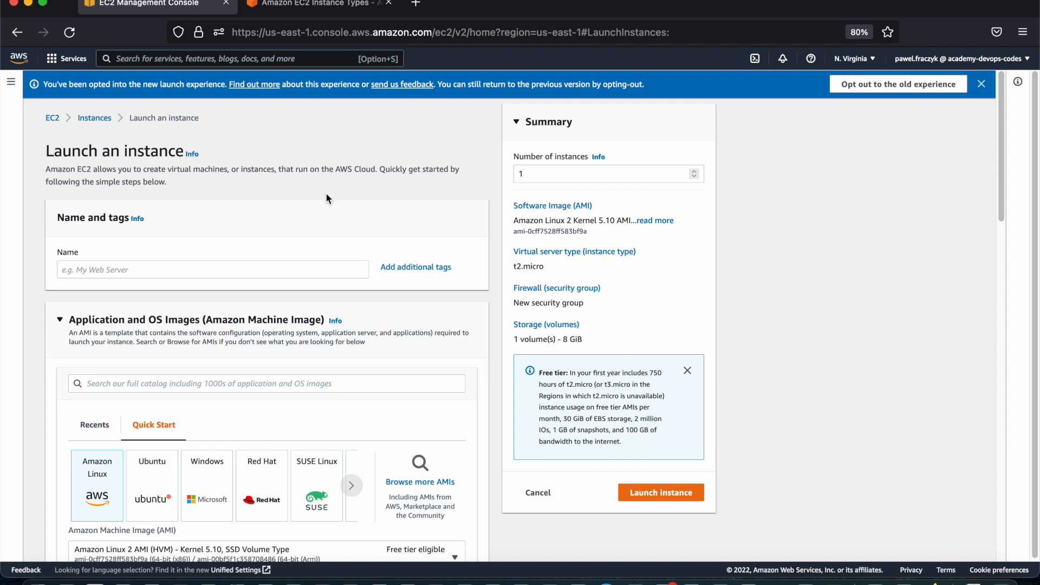
Name the new instance Academy and expand the section for additional tags
click(239, 272)
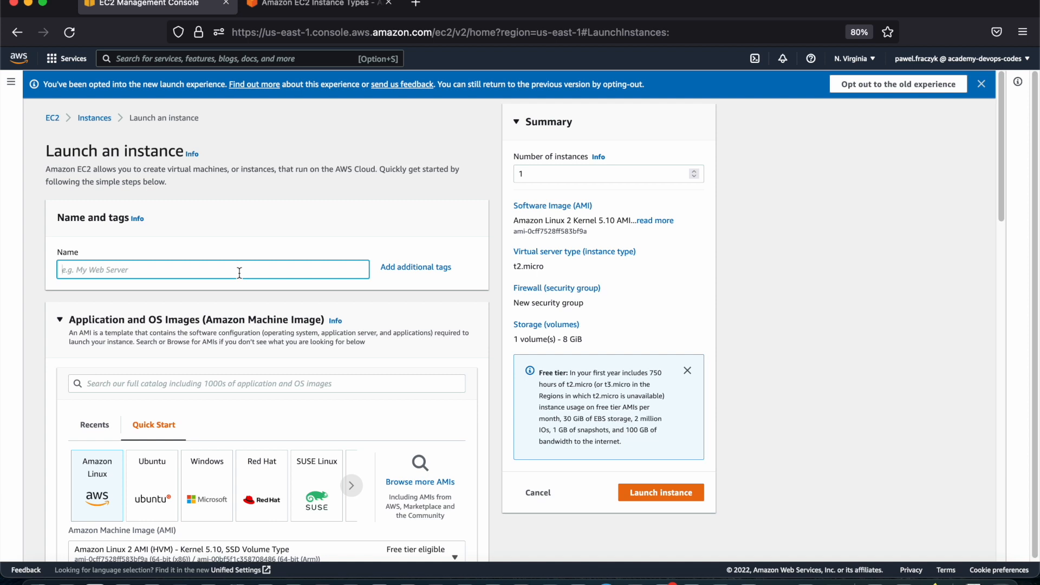
text(Academy)
click(415, 267)
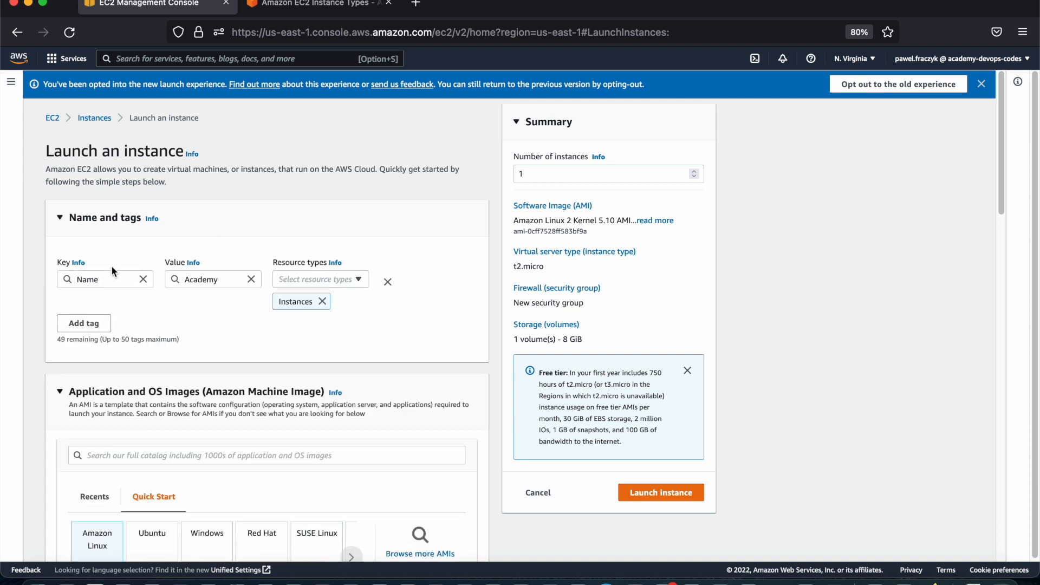
Add a second tag with the key Environment and the value Test
click(84, 323)
click(95, 354)
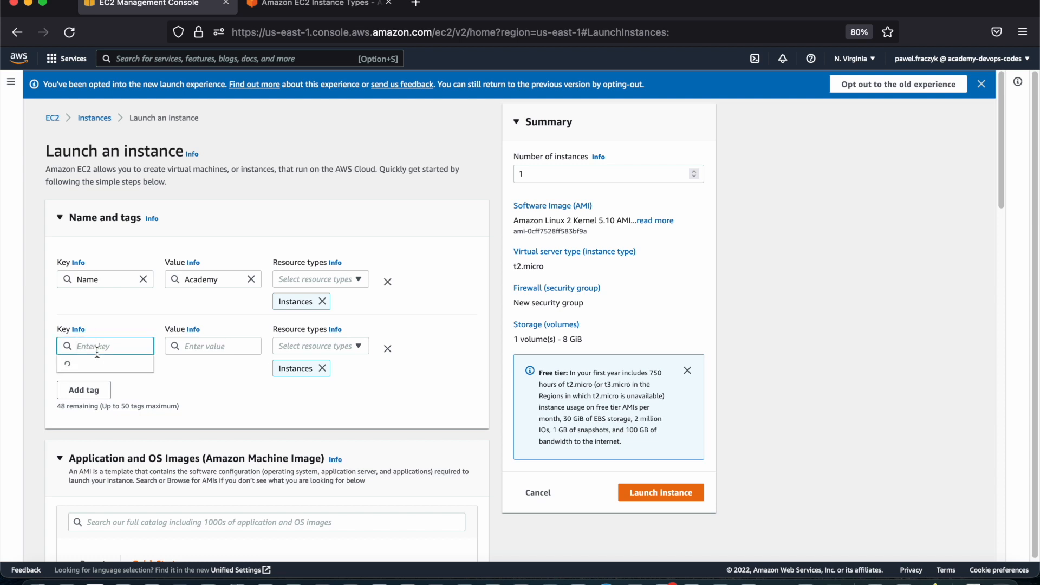
text(Environment)
key(Tab)
text(Test)
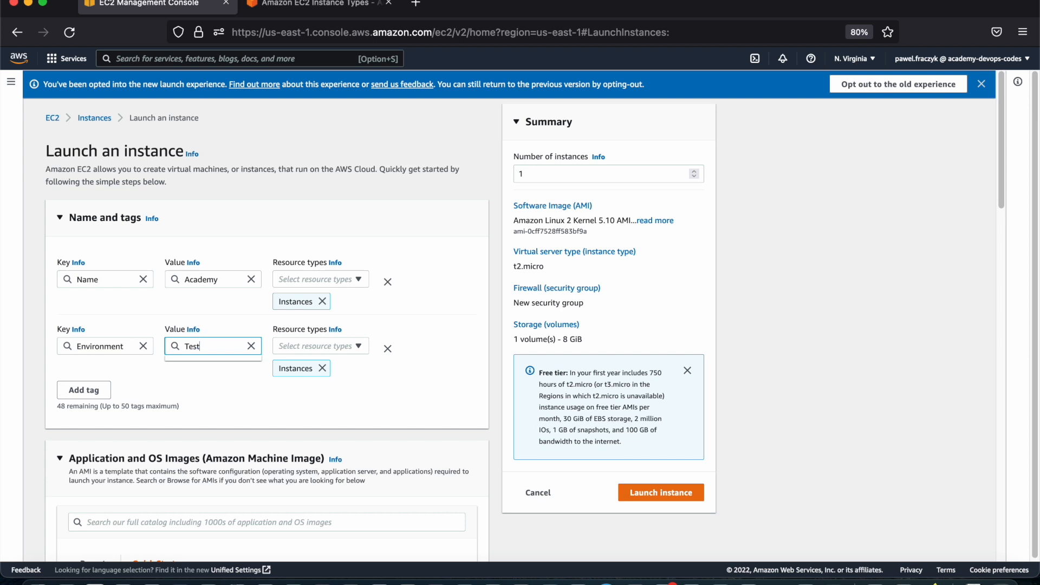
click(482, 359)
Look through the Quick Start operating system images from Amazon Linux to Debian
scroll(442, 319, down, 1)
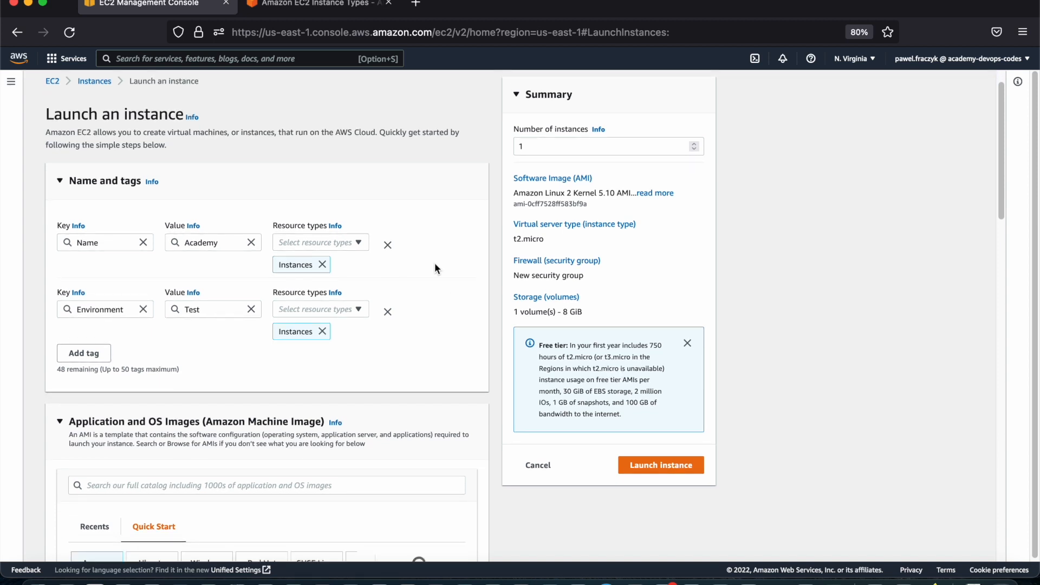
scroll(493, 393, down, 1)
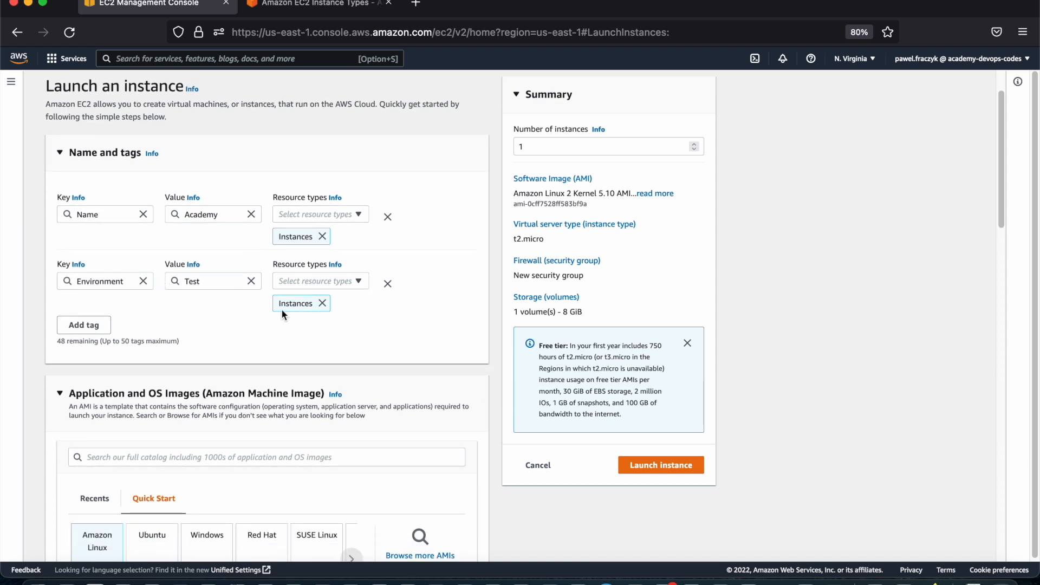
scroll(352, 250, down, 3)
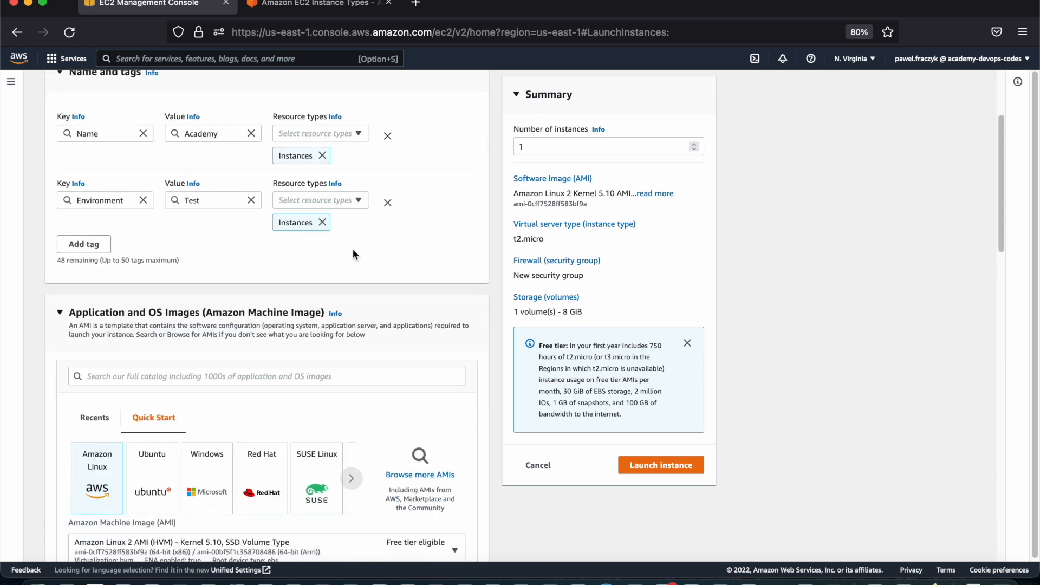
scroll(203, 304, down, 4)
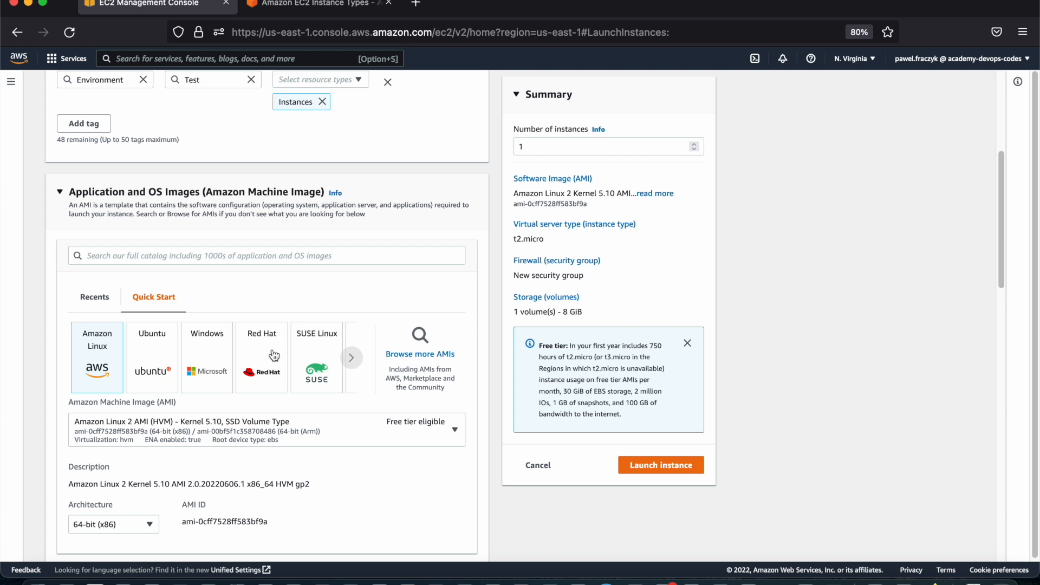
click(354, 362)
click(354, 362)
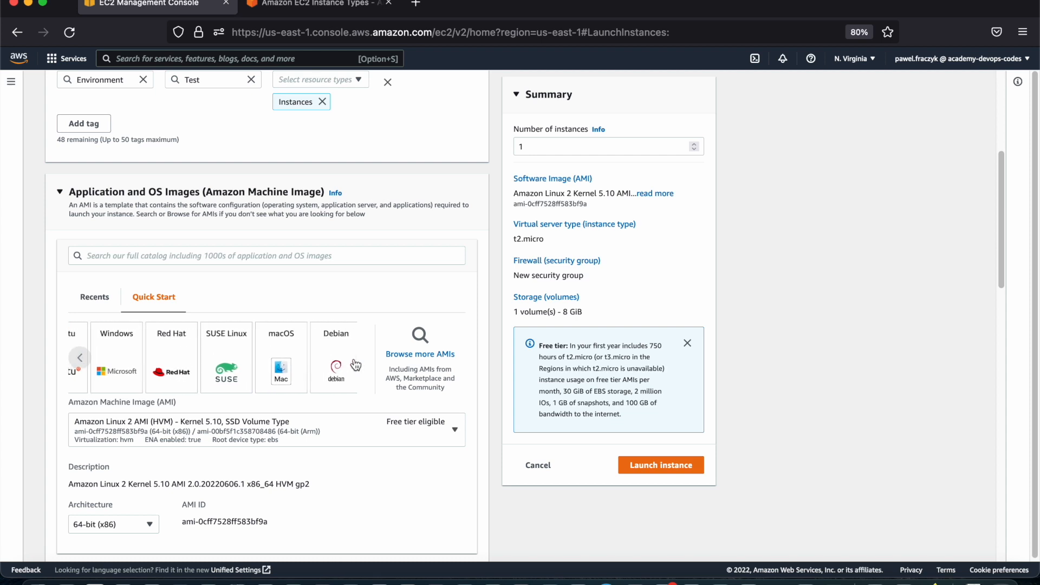
click(81, 359)
click(82, 359)
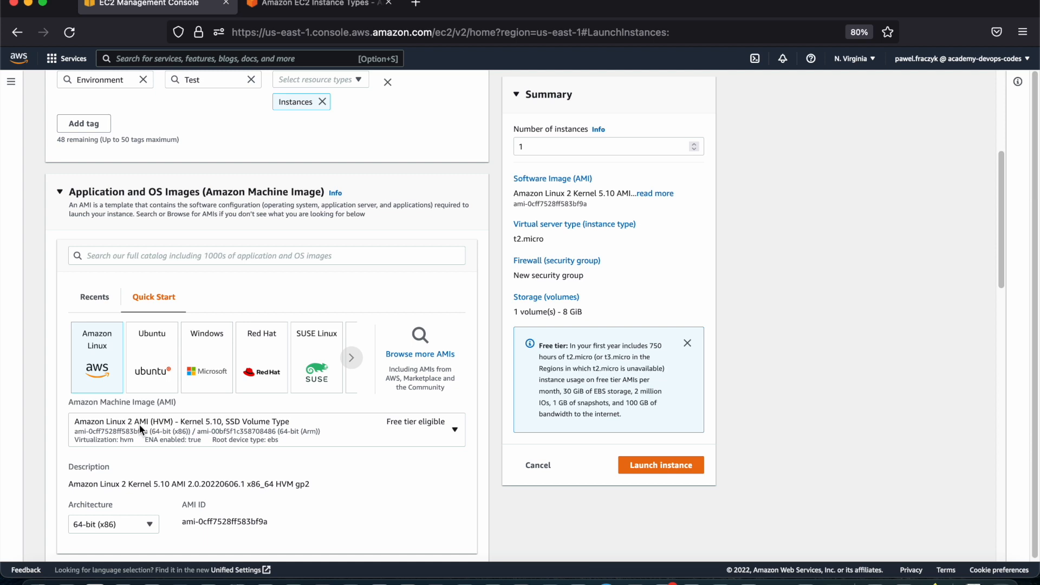
Look through the available Amazon Linux machine images, and close the list without picking another one
scroll(140, 429, down, 3)
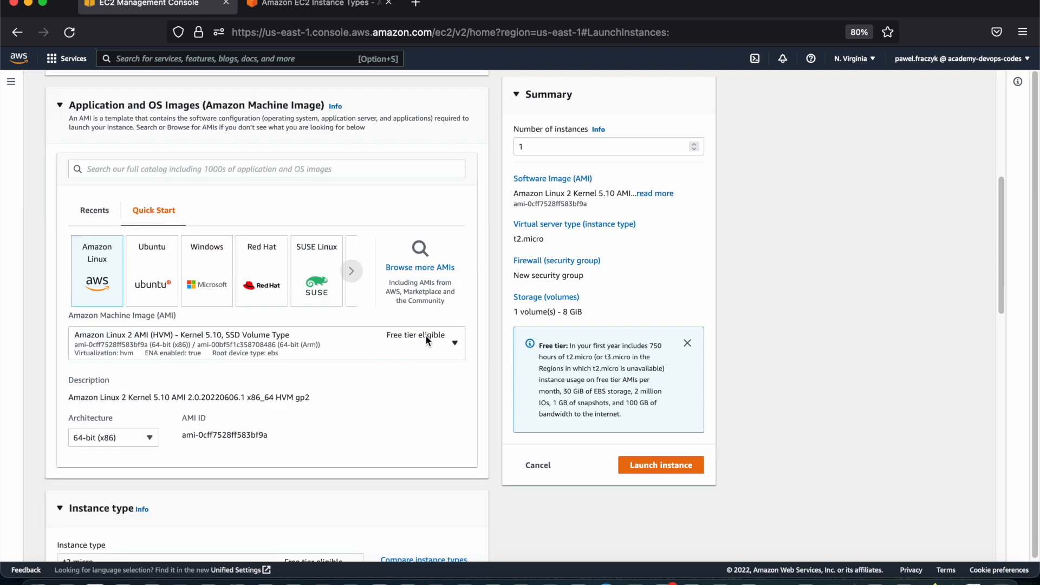
click(457, 345)
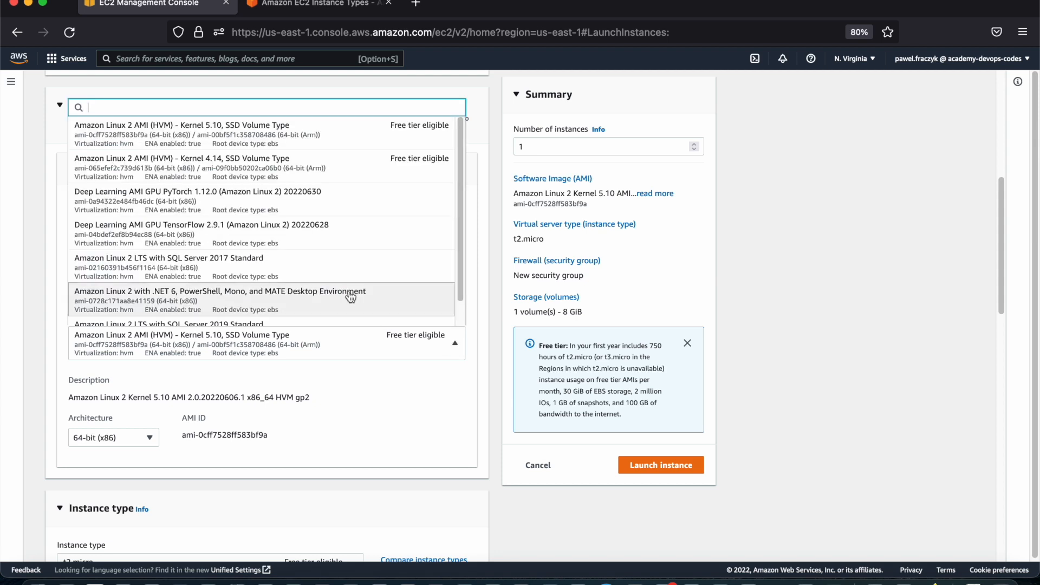
scroll(270, 195, down, 1)
scroll(271, 227, up, 1)
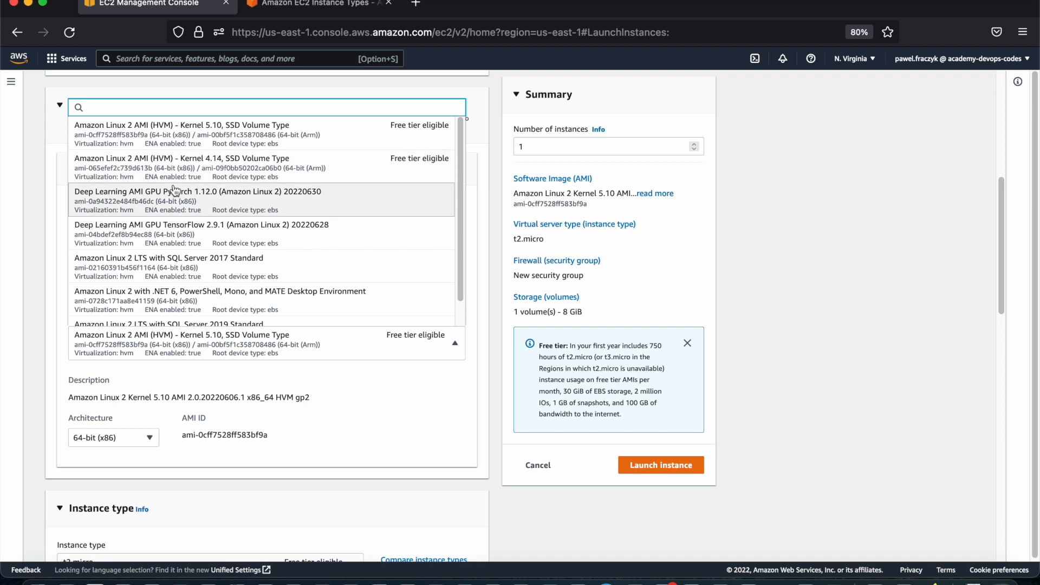
scroll(200, 271, down, 1)
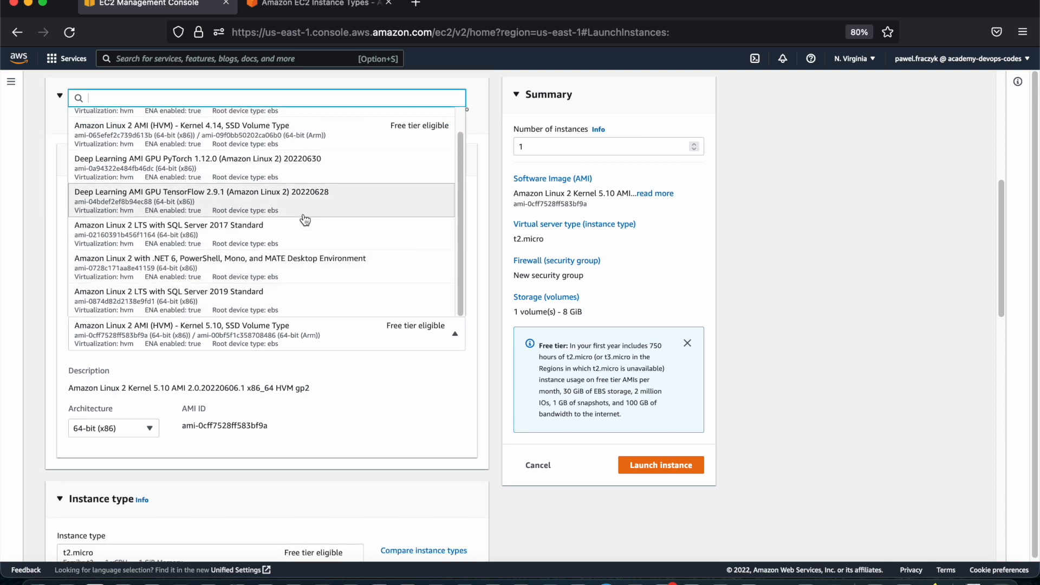
click(473, 374)
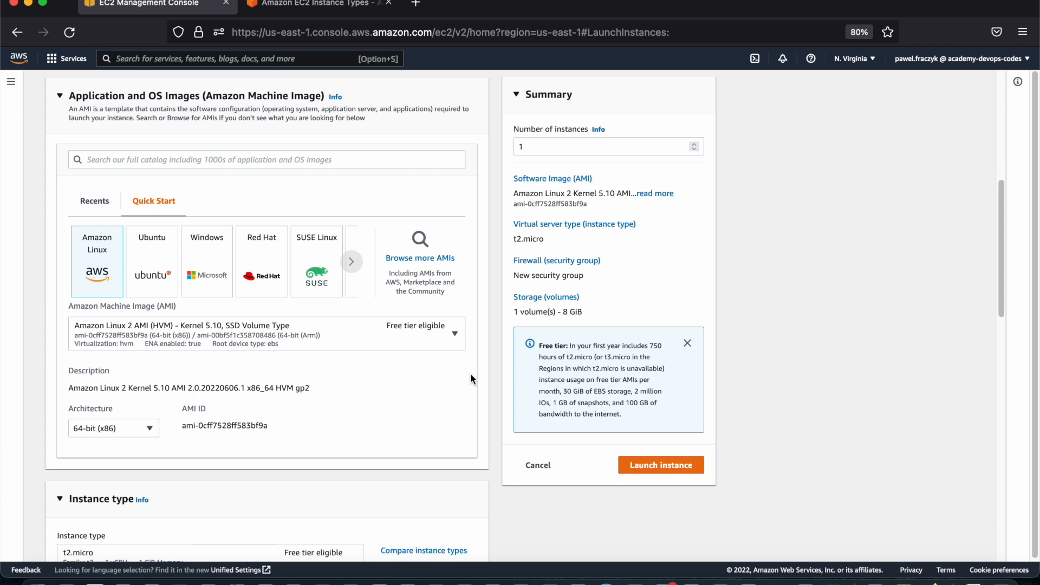
Switch the image architecture to 64-bit (Arm), and set it back to 64-bit (x86)
click(118, 429)
click(119, 465)
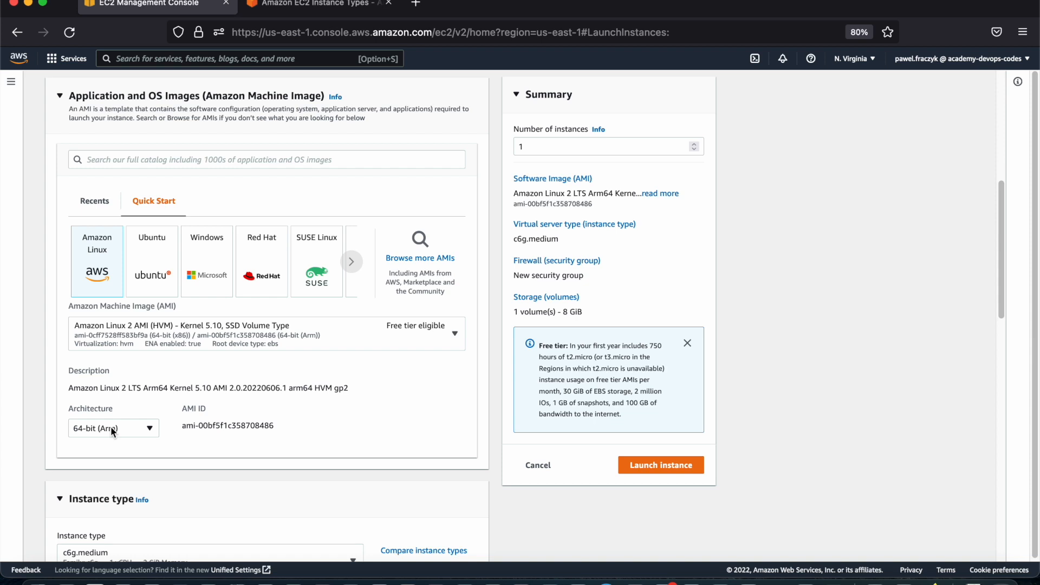
click(111, 427)
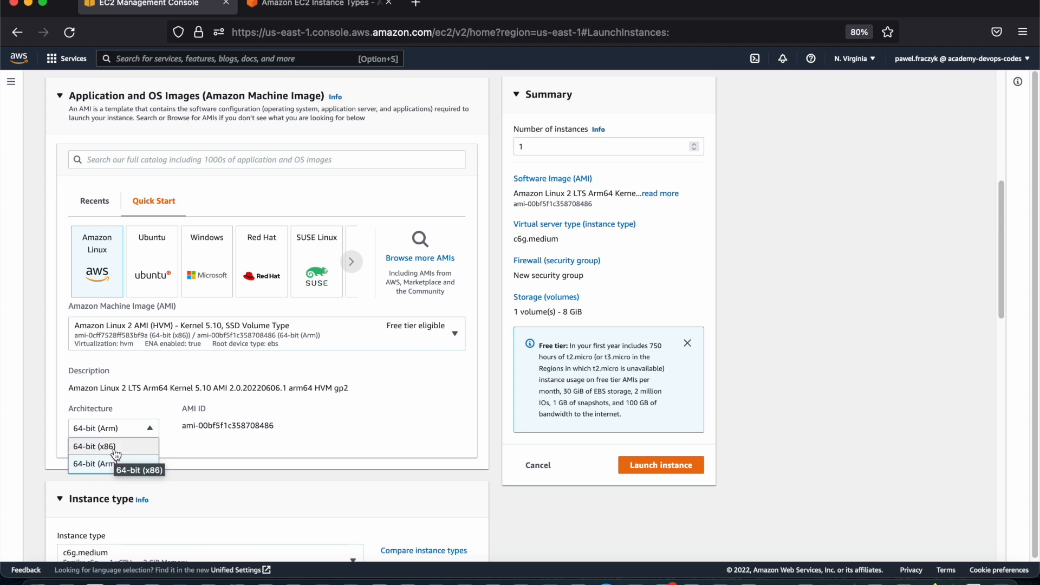
click(115, 448)
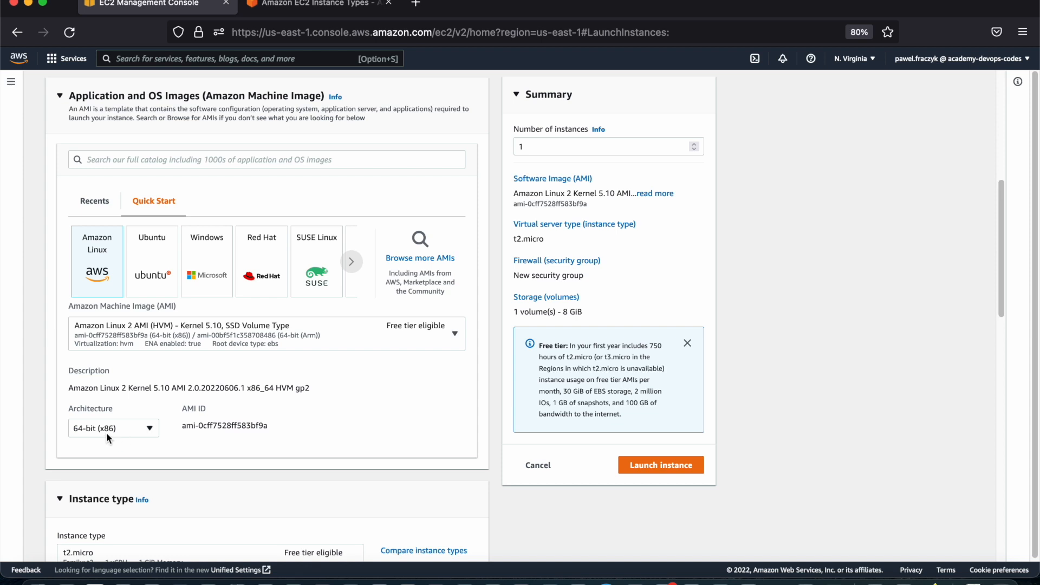
Review the selected instance type's specifications and pricing in the Instance type section
scroll(265, 419, down, 2)
scroll(310, 390, down, 2)
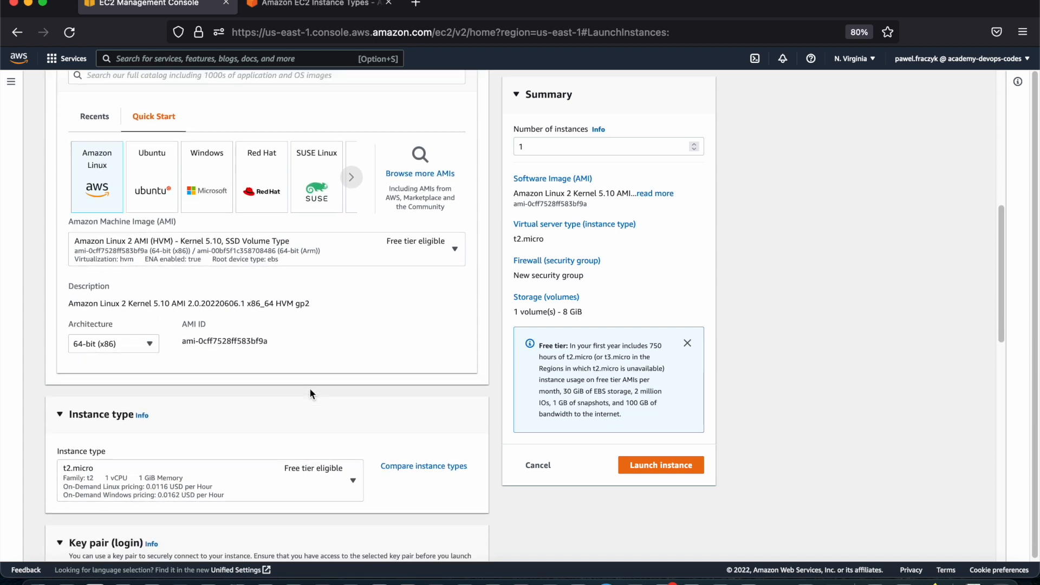
scroll(485, 418, down, 7)
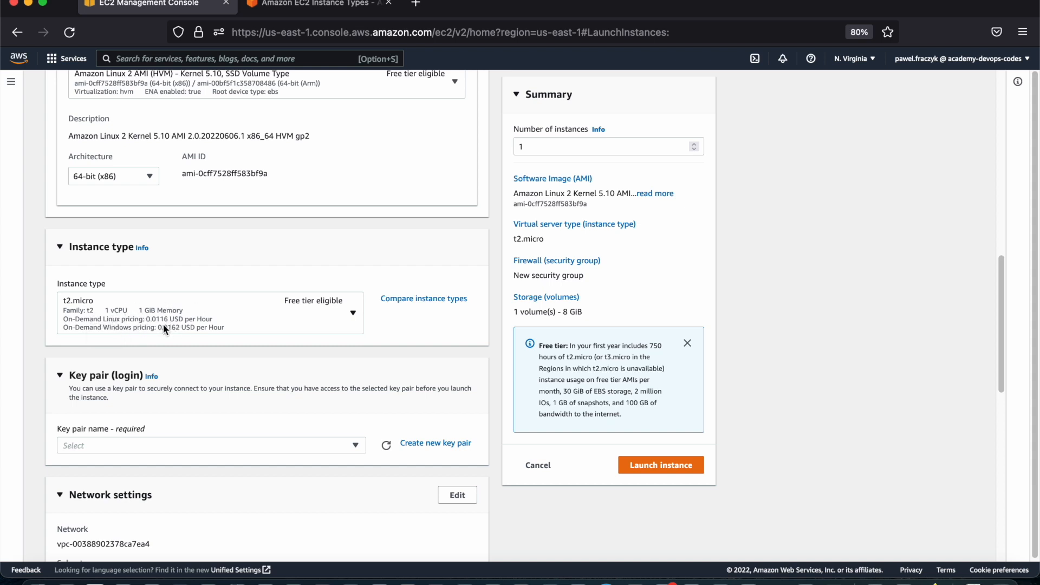
Open the instance type comparison and look through the specifications and pricing of the listed types
click(230, 320)
click(229, 319)
click(428, 297)
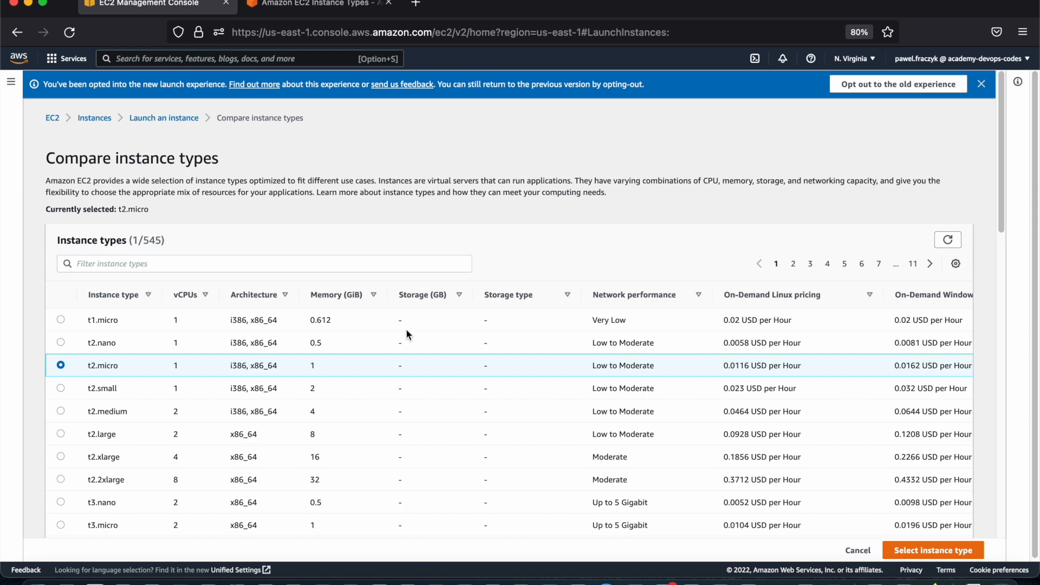
scroll(402, 335, down, 9)
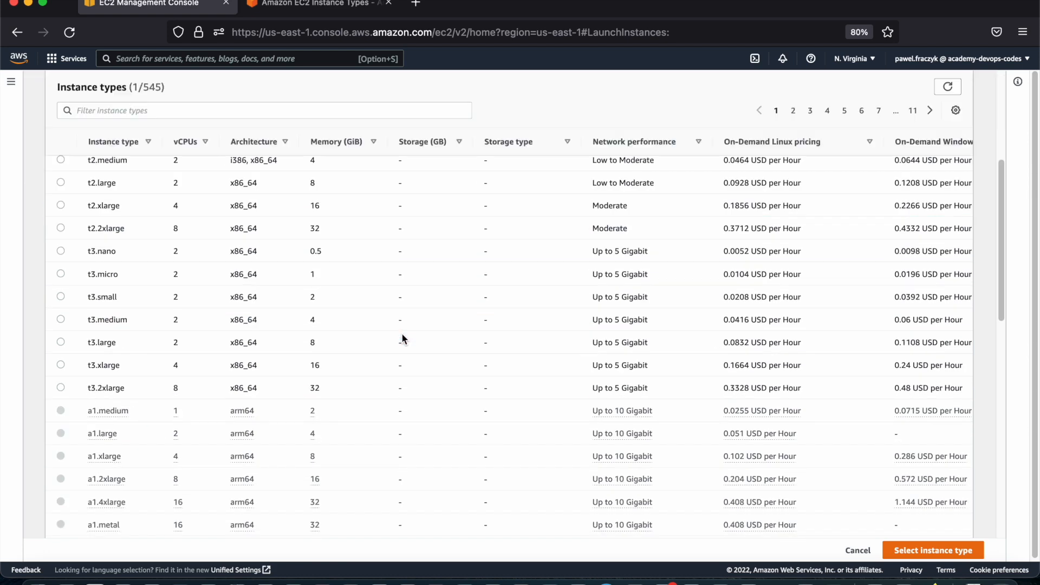
scroll(402, 335, up, 10)
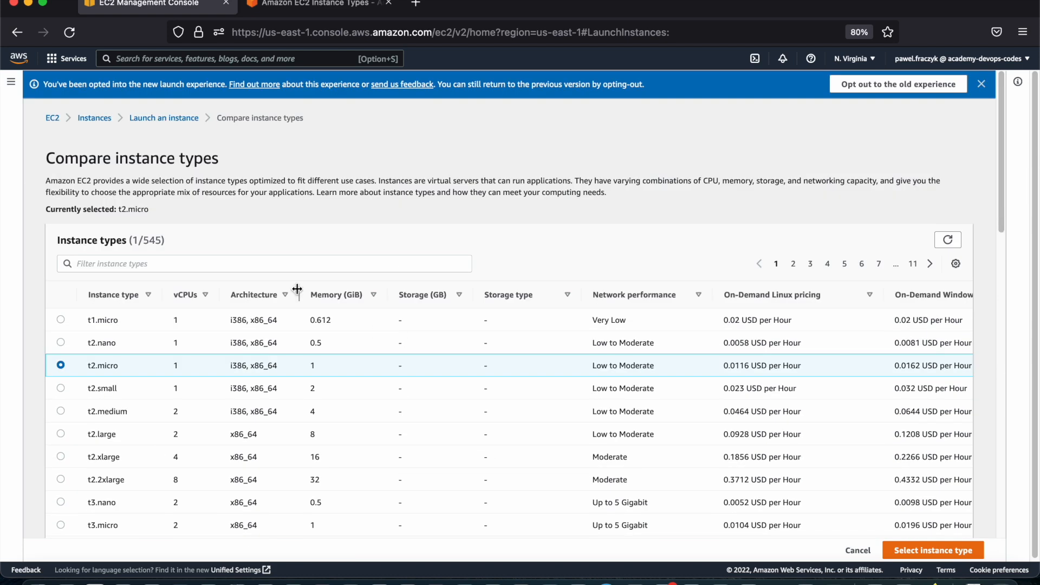
Search the instance type comparison for "large", look through the suggestions, and cancel without selecting another type
click(287, 266)
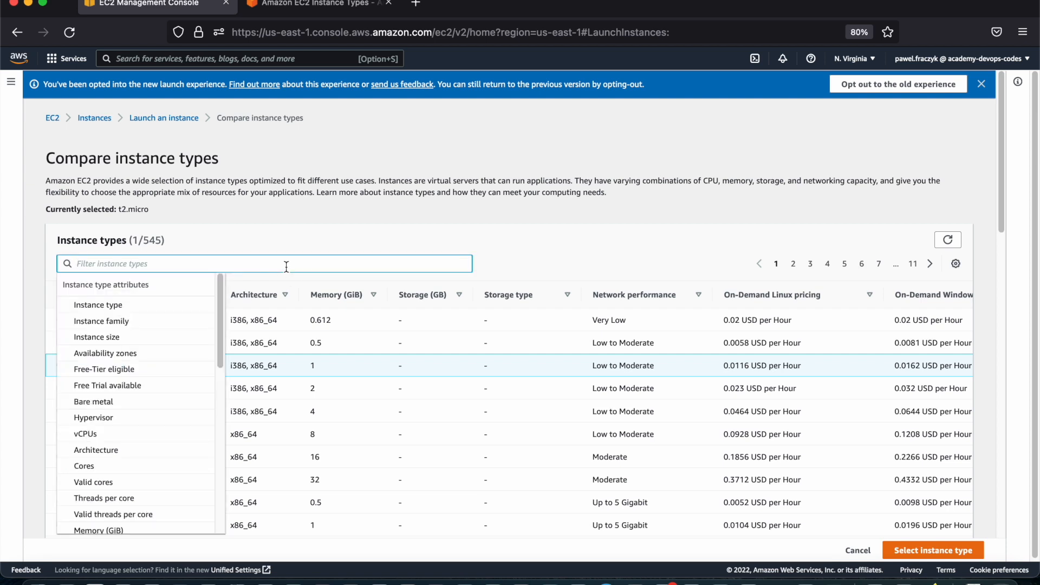
text(large)
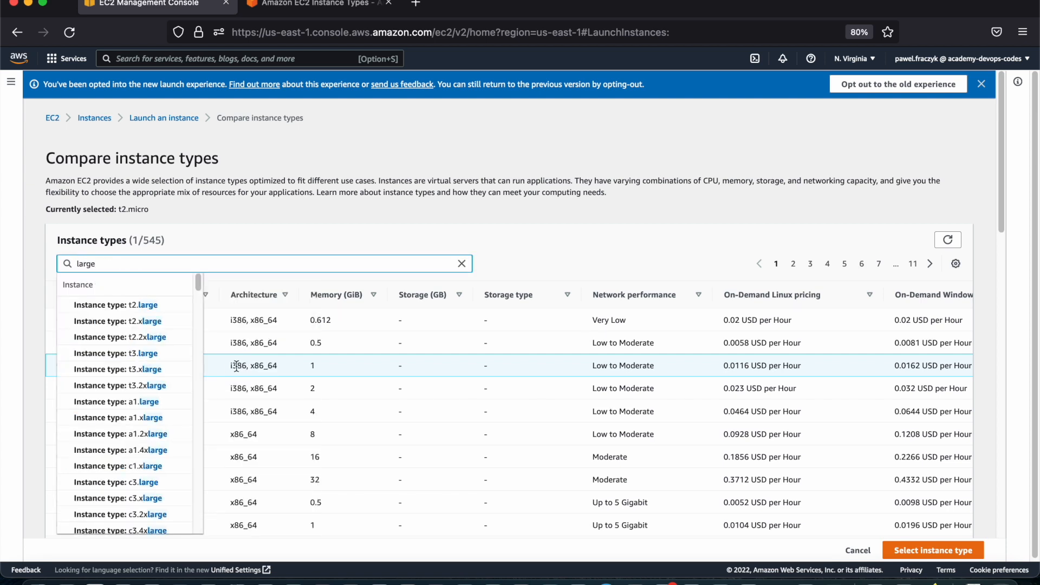
scroll(152, 391, down, 10)
scroll(151, 391, up, 10)
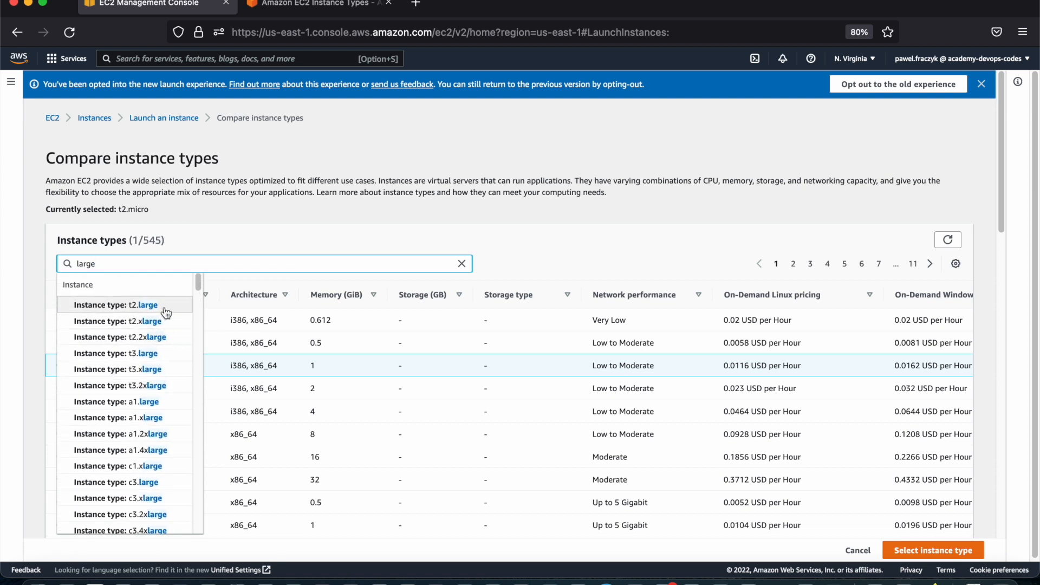
scroll(163, 325, down, 1)
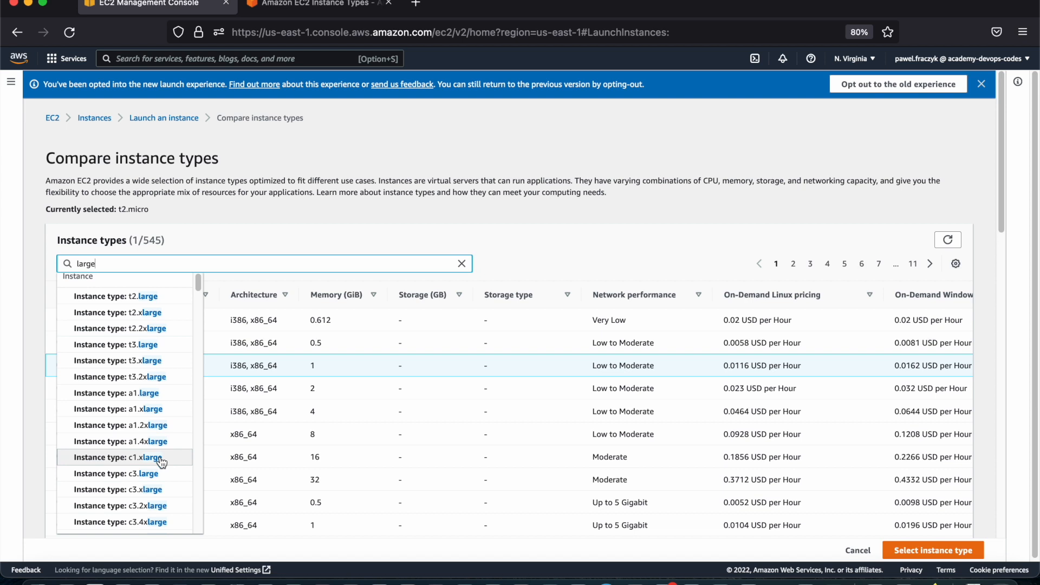
scroll(160, 469, down, 8)
scroll(159, 477, down, 10)
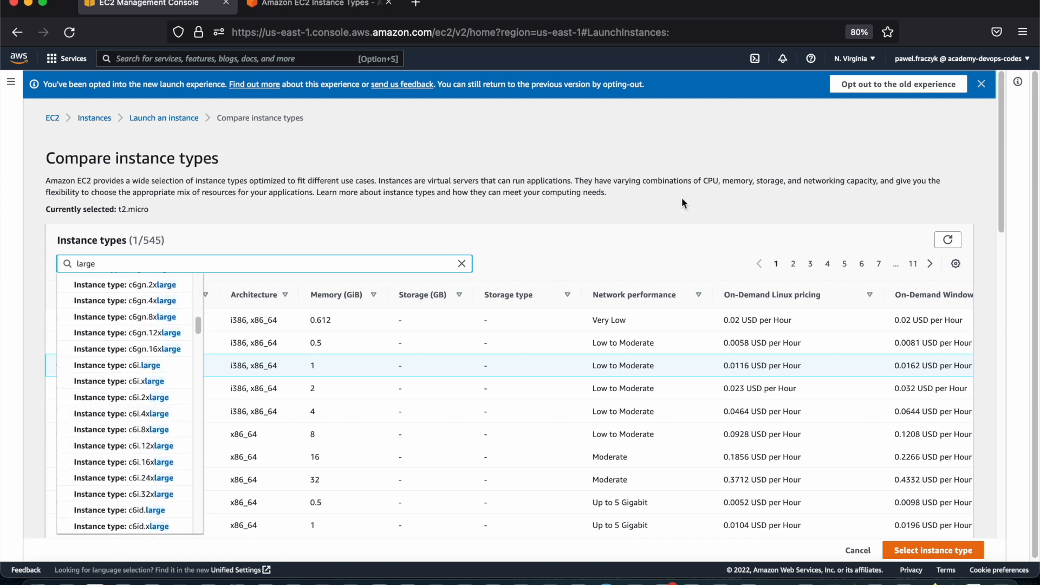
click(670, 215)
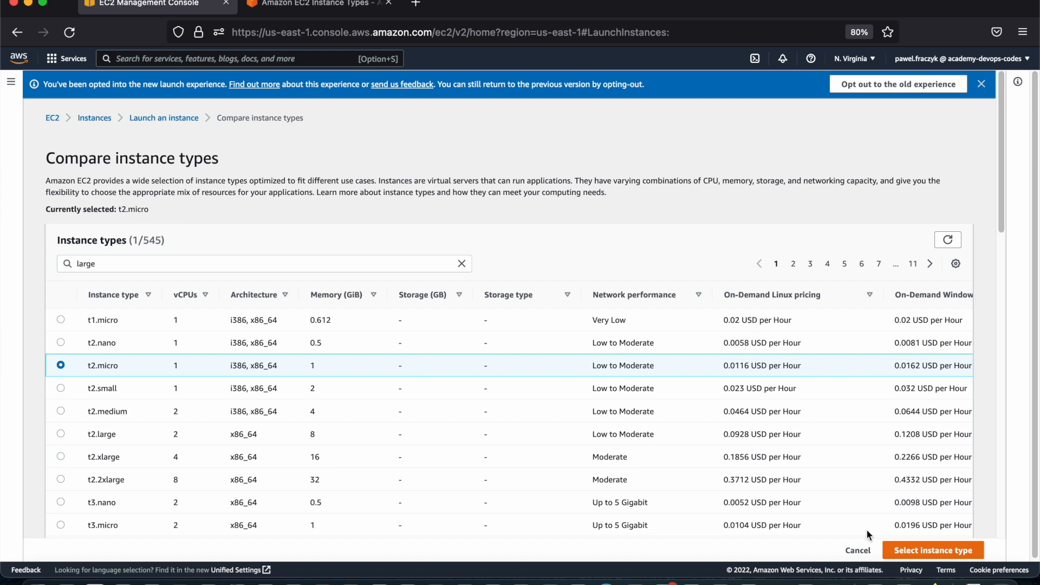
click(862, 549)
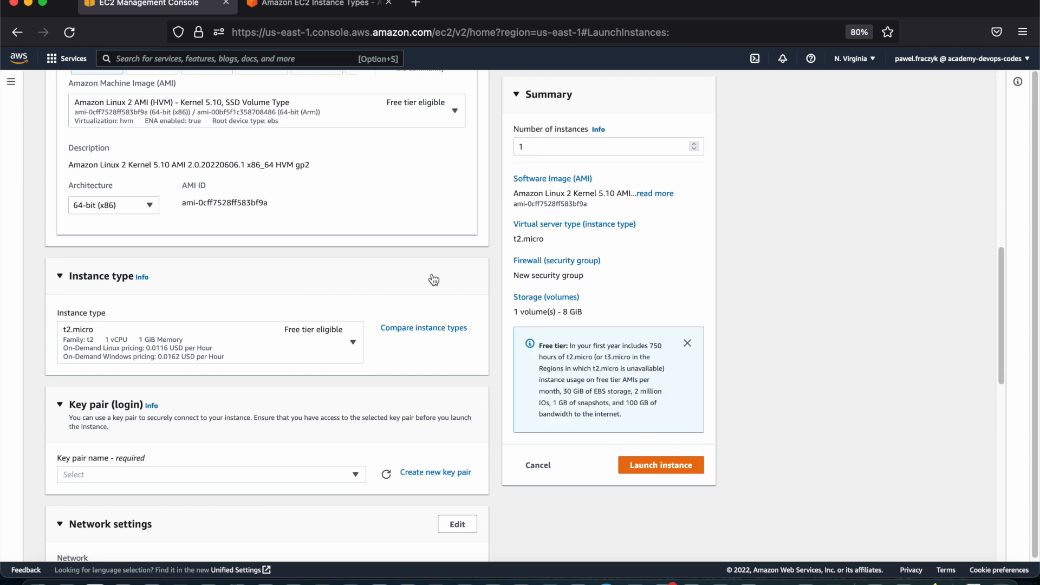
Check the key pair options in the Key pair (login) section, and close the list without selecting one
scroll(268, 292, down, 5)
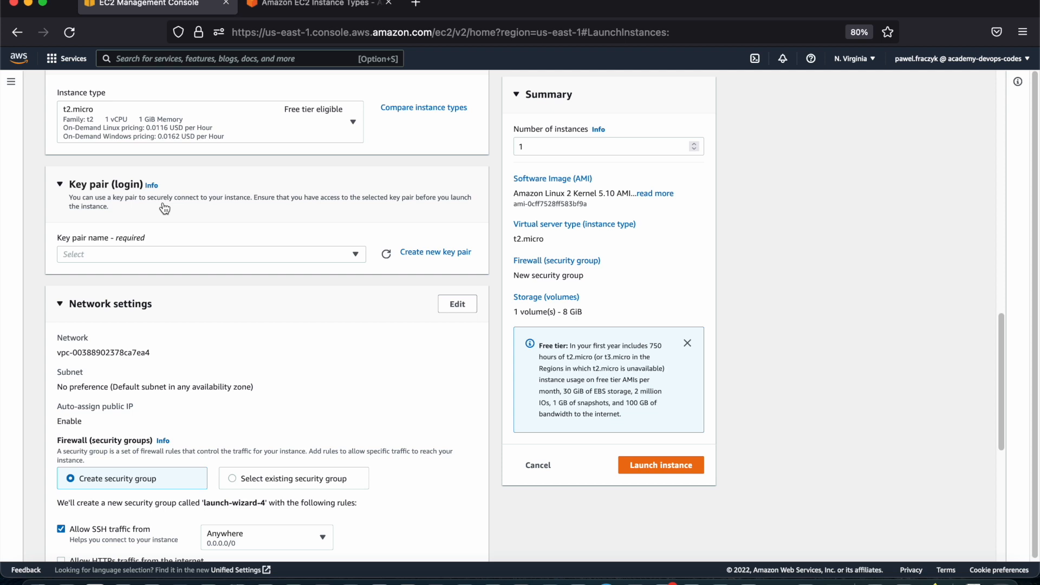
click(194, 258)
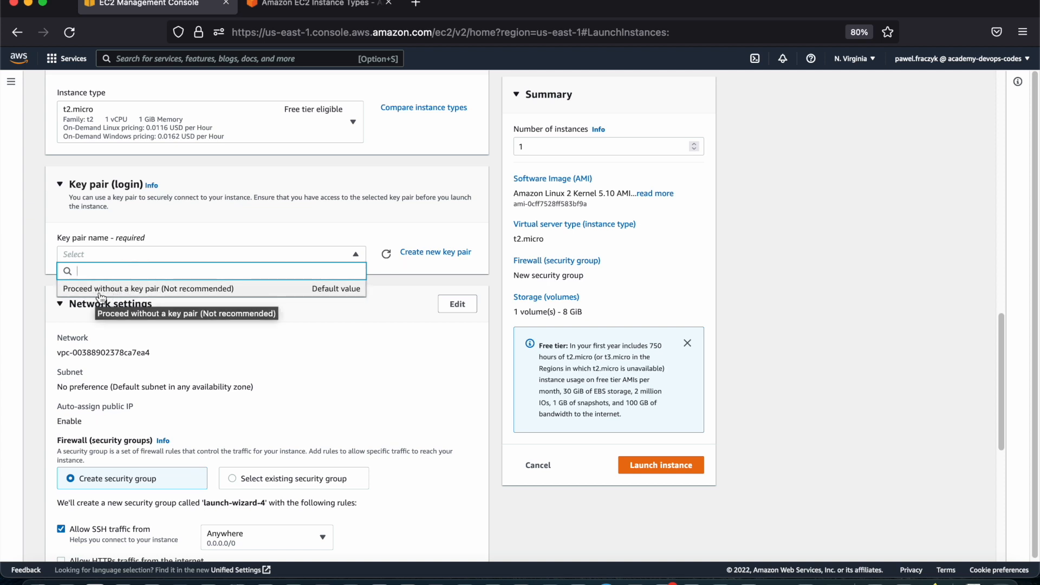
click(317, 202)
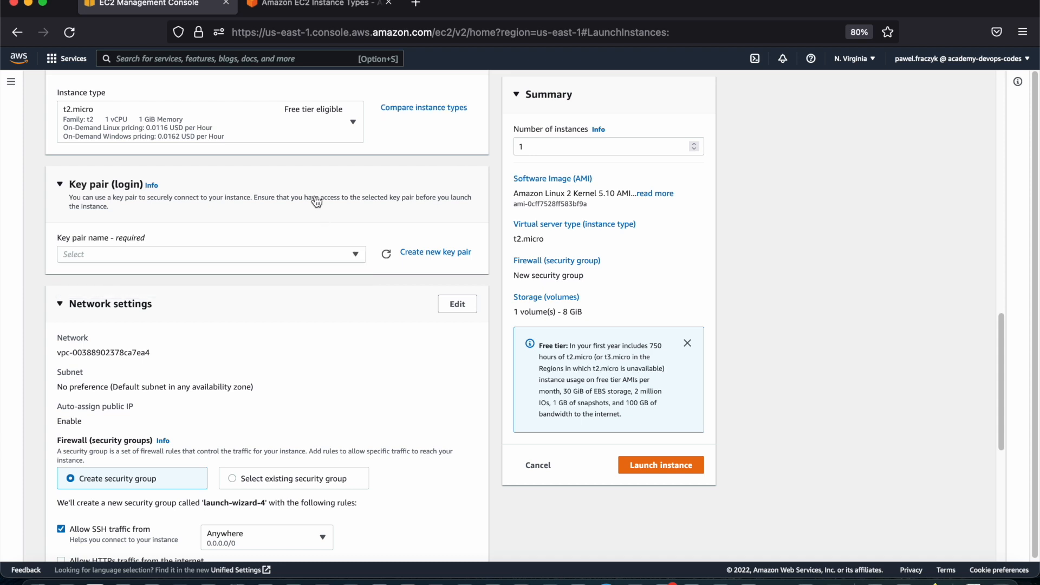
click(318, 200)
click(286, 202)
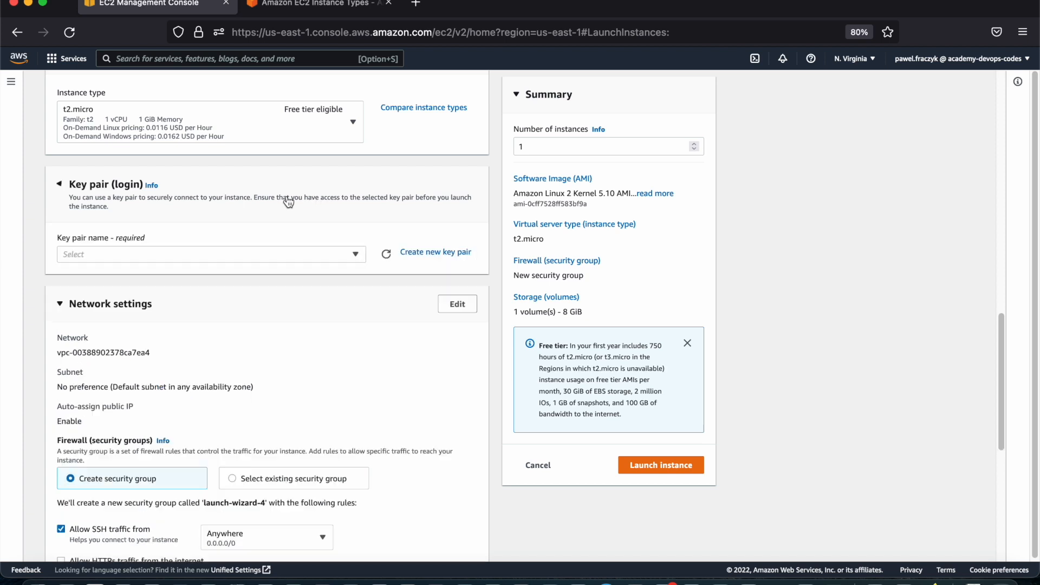
Create a new RSA key pair named academy with the .pem private key format, and dismiss the download notice
click(429, 254)
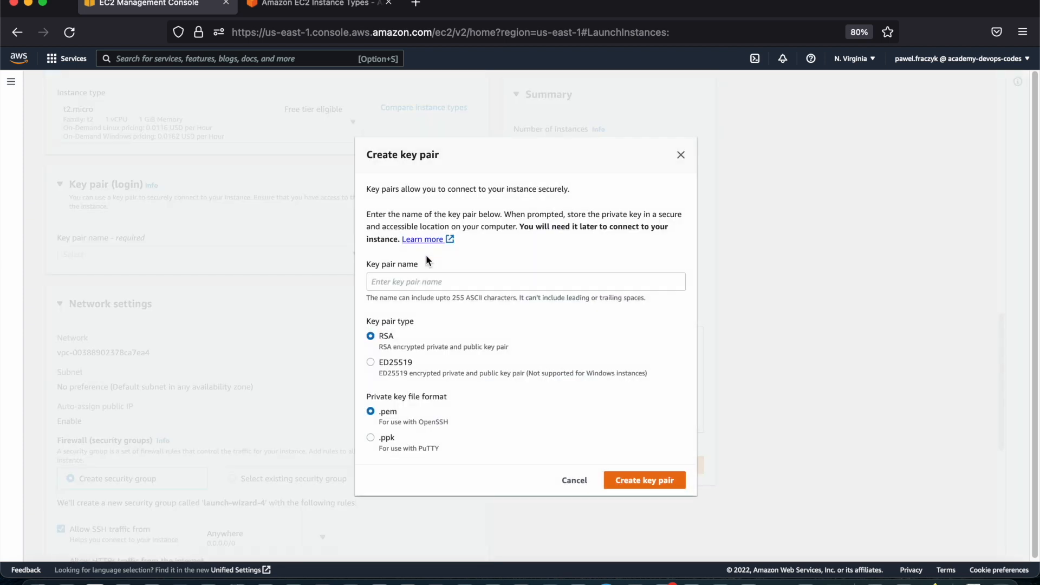
click(418, 283)
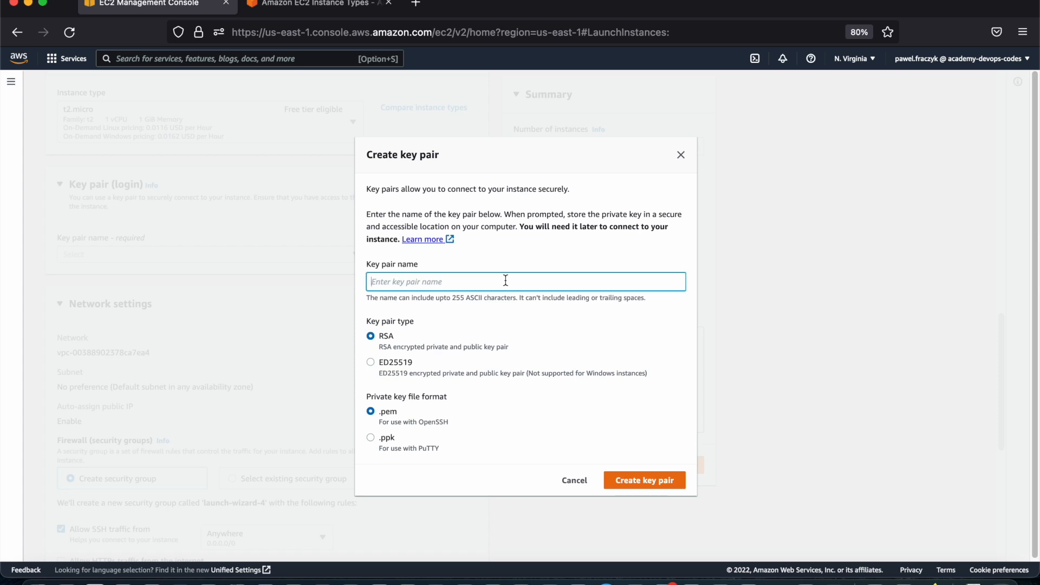
text(academy)
click(644, 487)
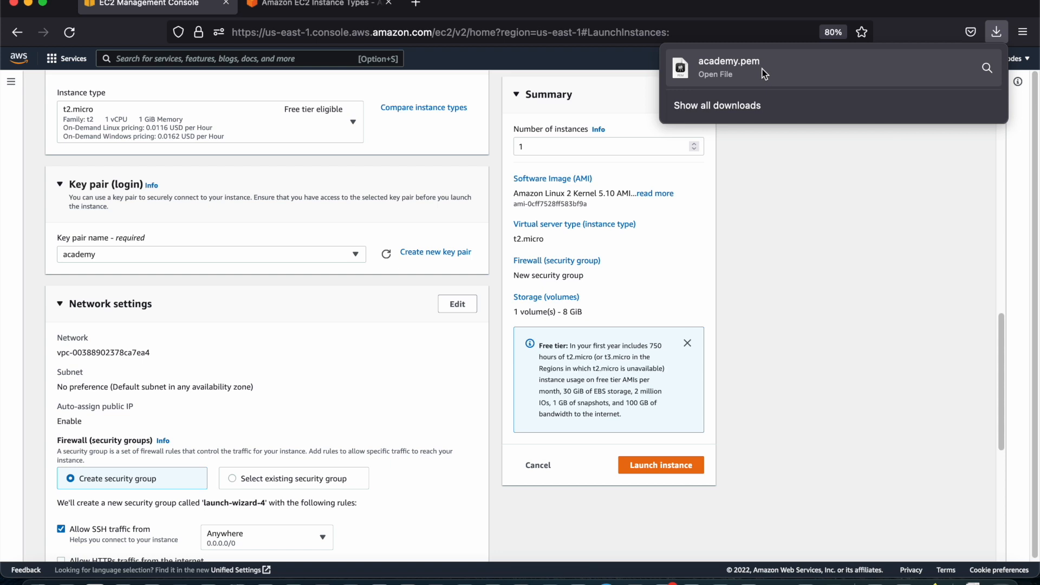
click(492, 248)
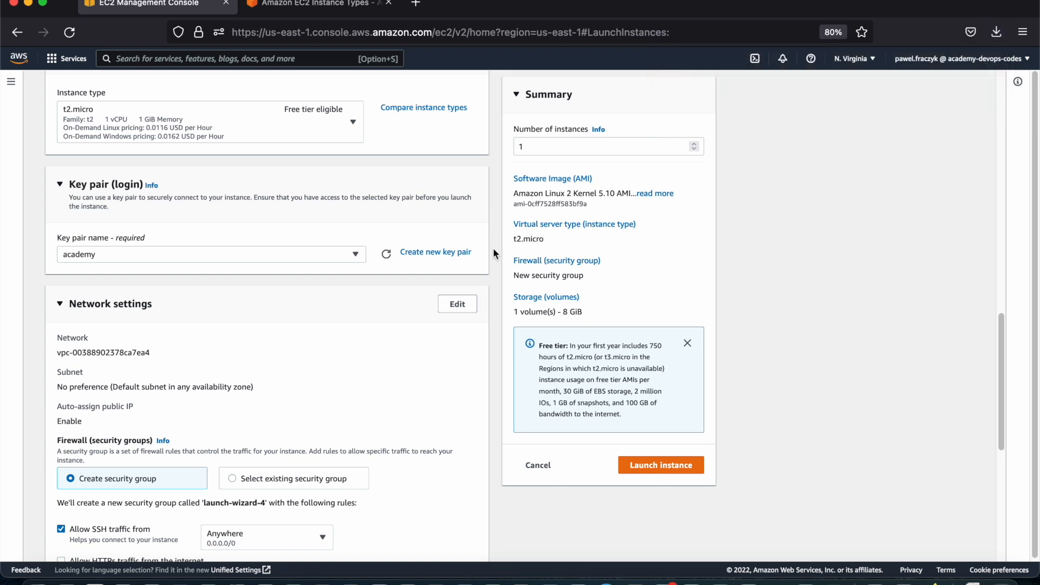
Open the network settings for editing and select the default VPC
scroll(493, 248, down, 1)
scroll(289, 286, down, 2)
scroll(290, 288, down, 1)
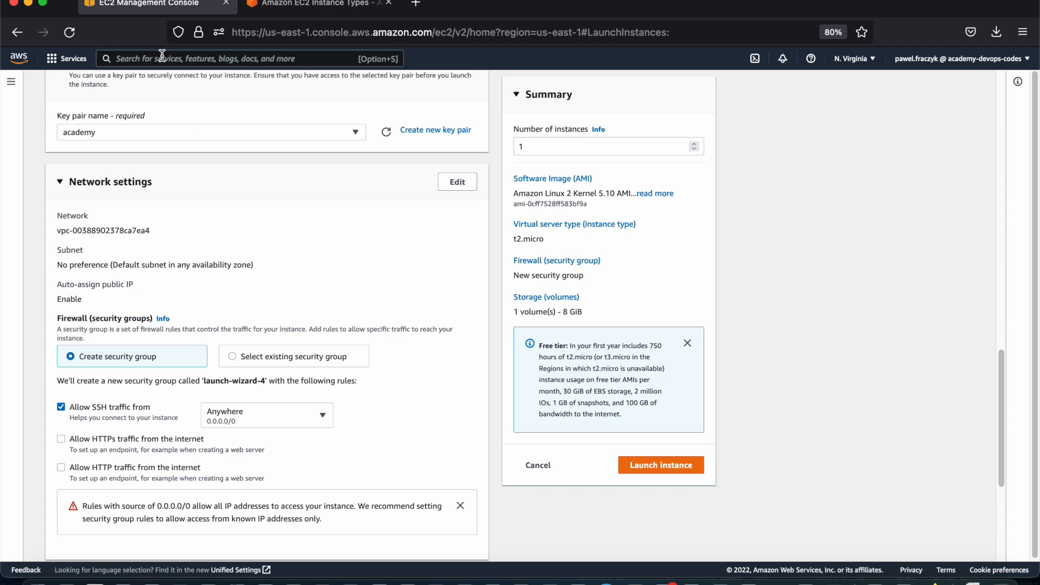
click(458, 182)
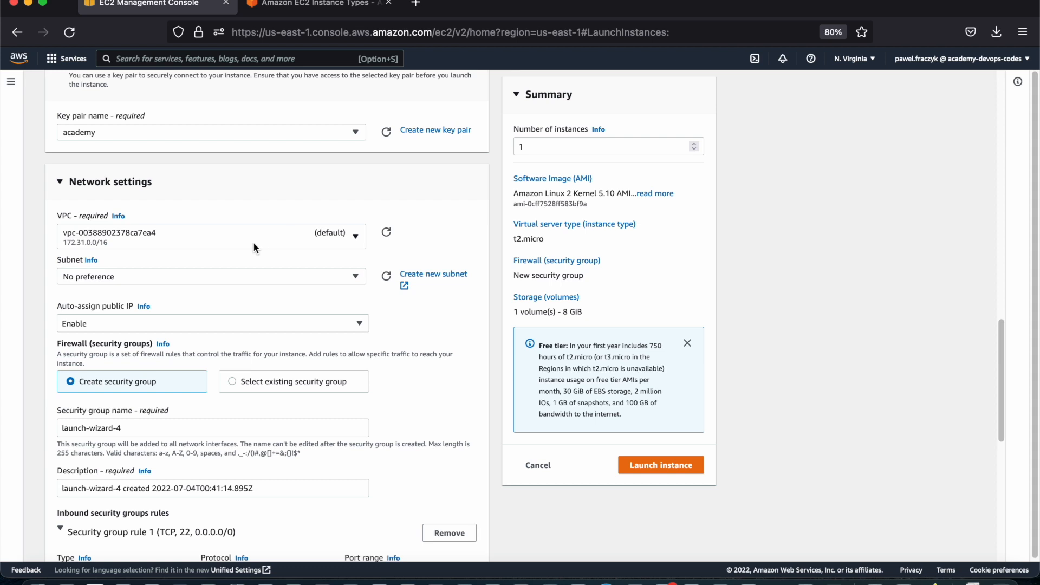
click(77, 242)
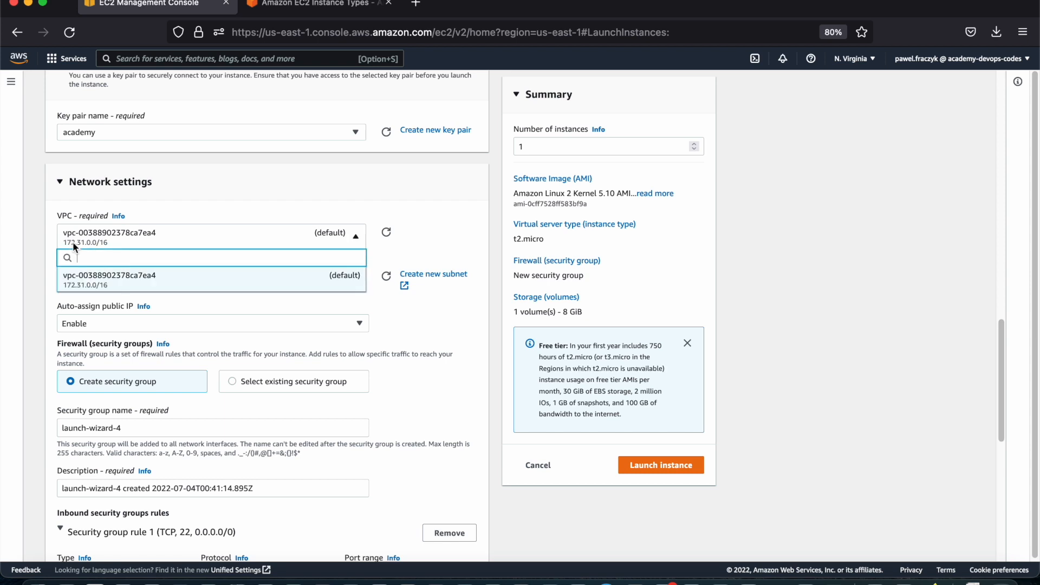
click(95, 289)
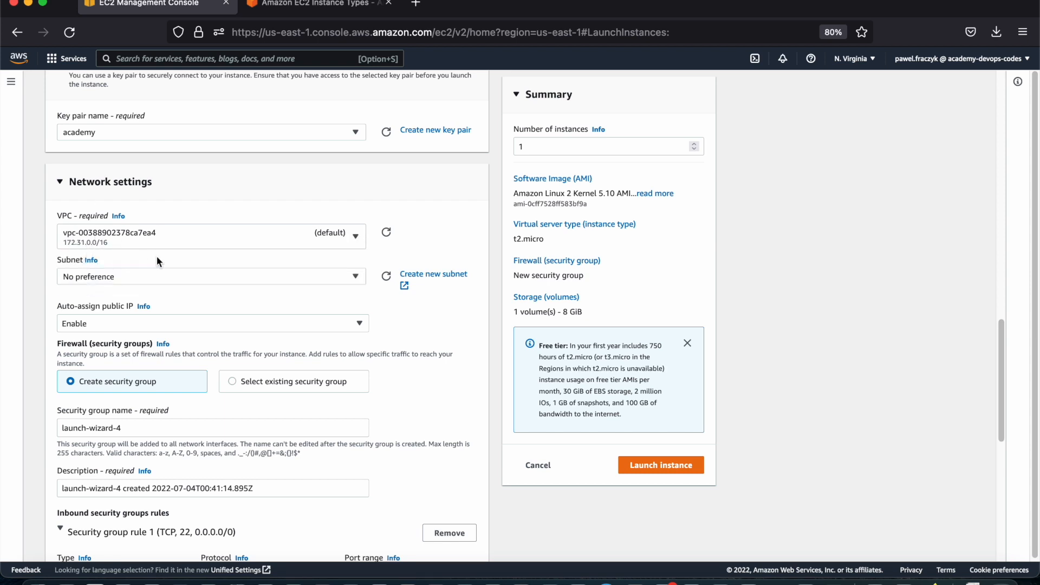
Set the subnet to No preference and auto-assign public IP to Enable
click(133, 278)
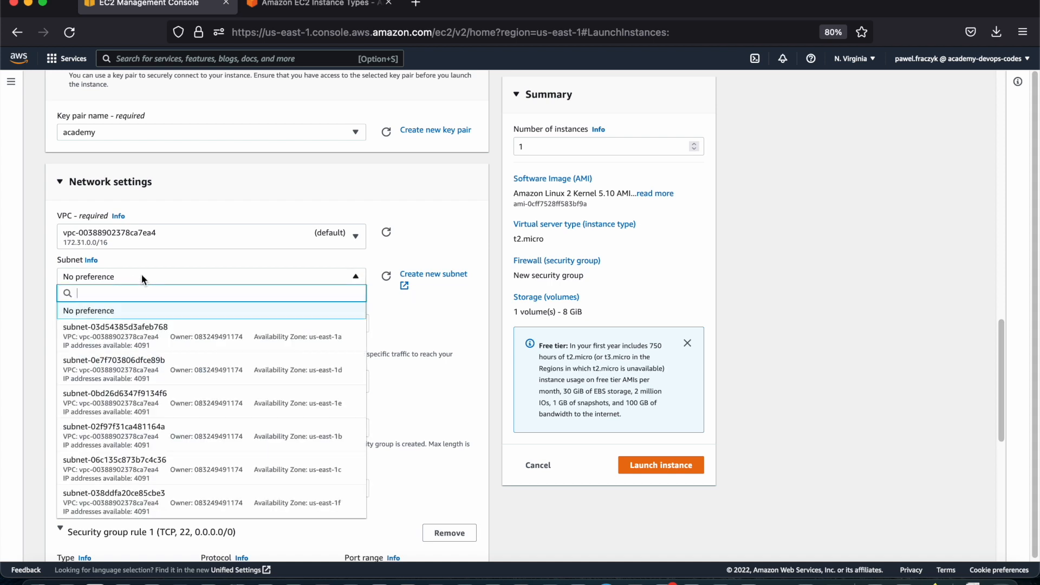
scroll(158, 352, down, 3)
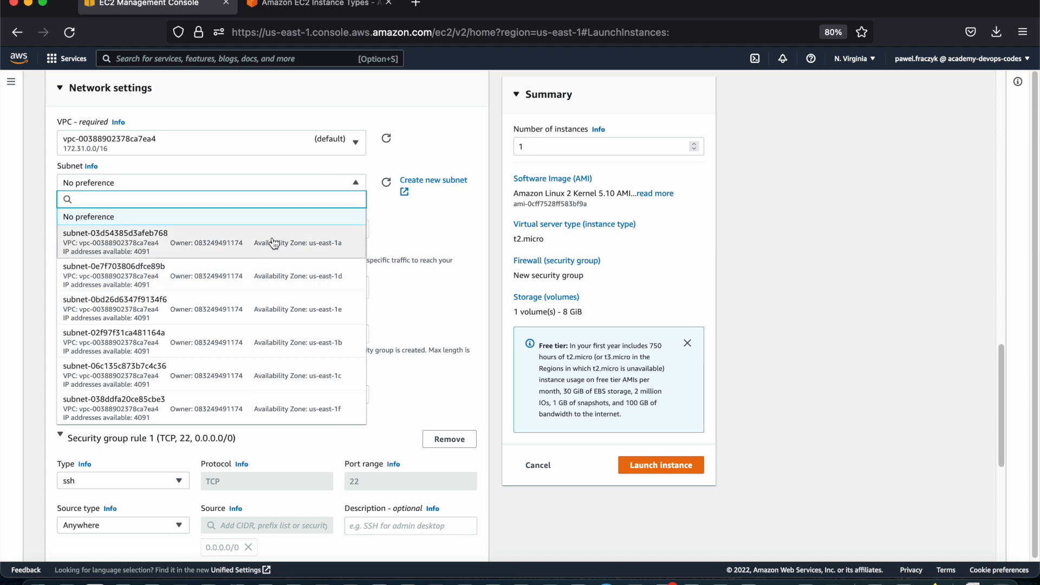
click(259, 218)
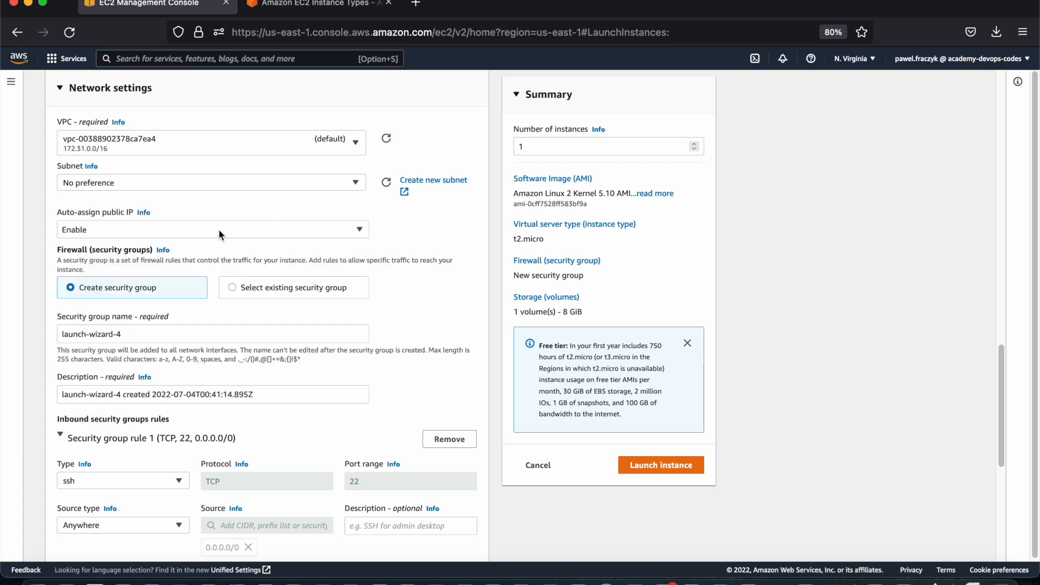
click(130, 234)
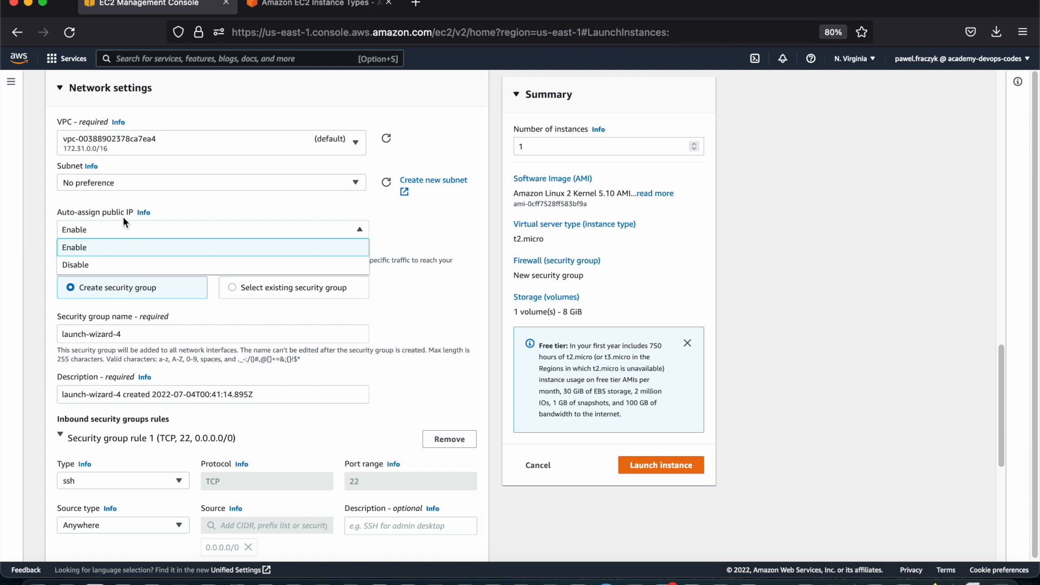
click(125, 252)
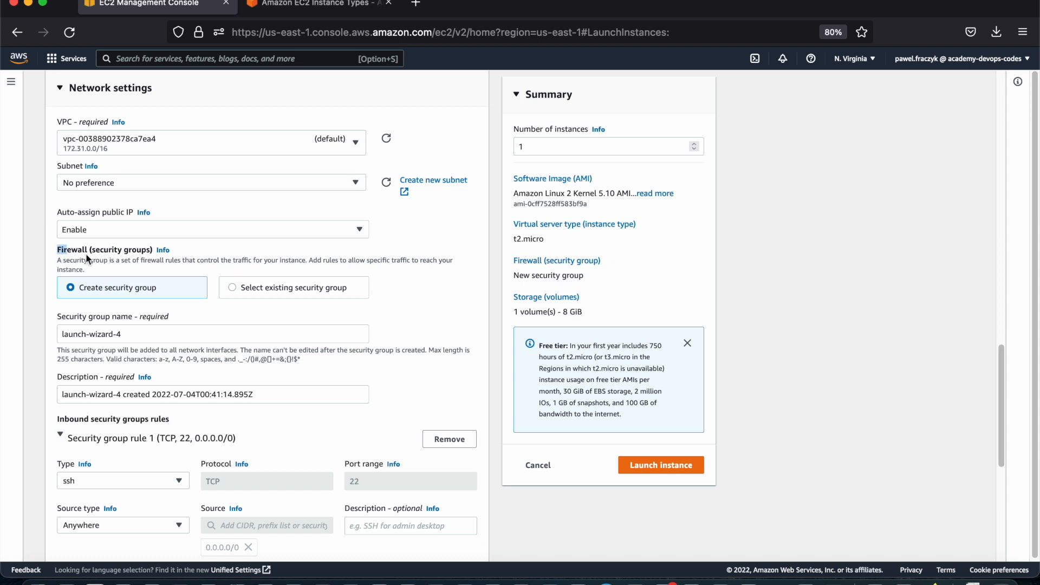
click(95, 263)
Switch the firewall to an existing security group and look through the available groups without picking one
scroll(95, 264, down, 2)
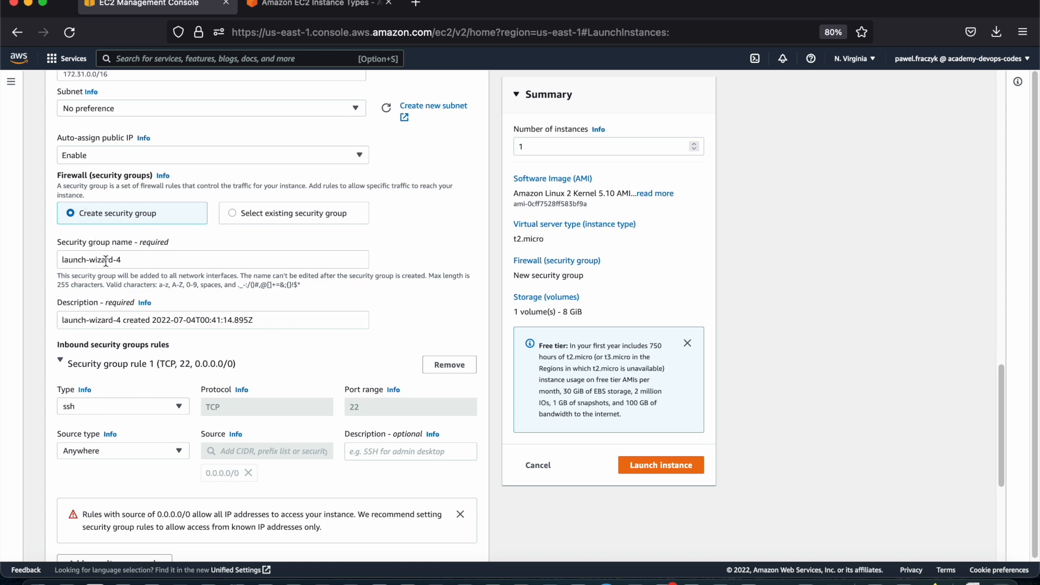
click(264, 211)
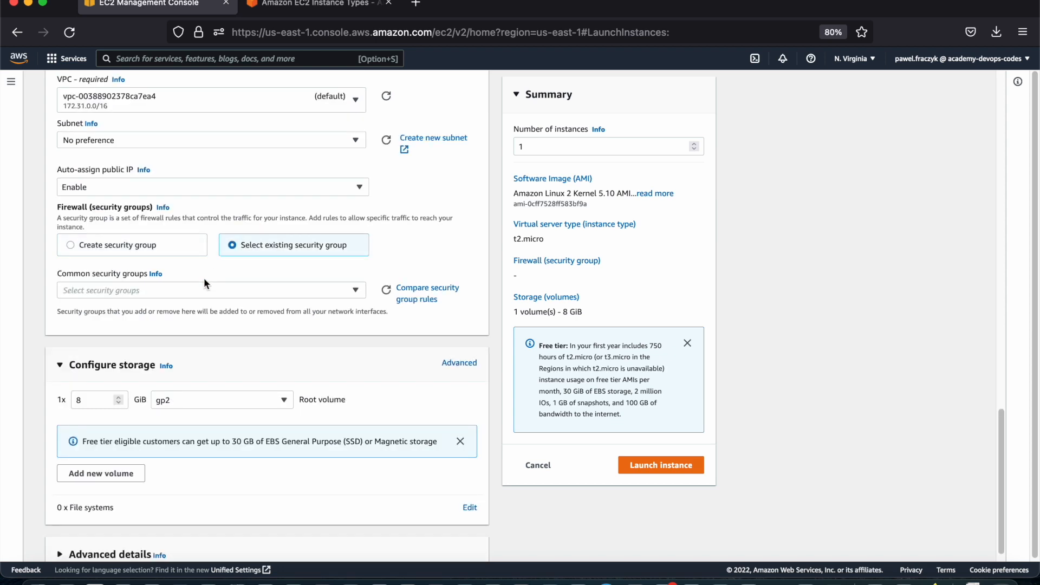
click(196, 293)
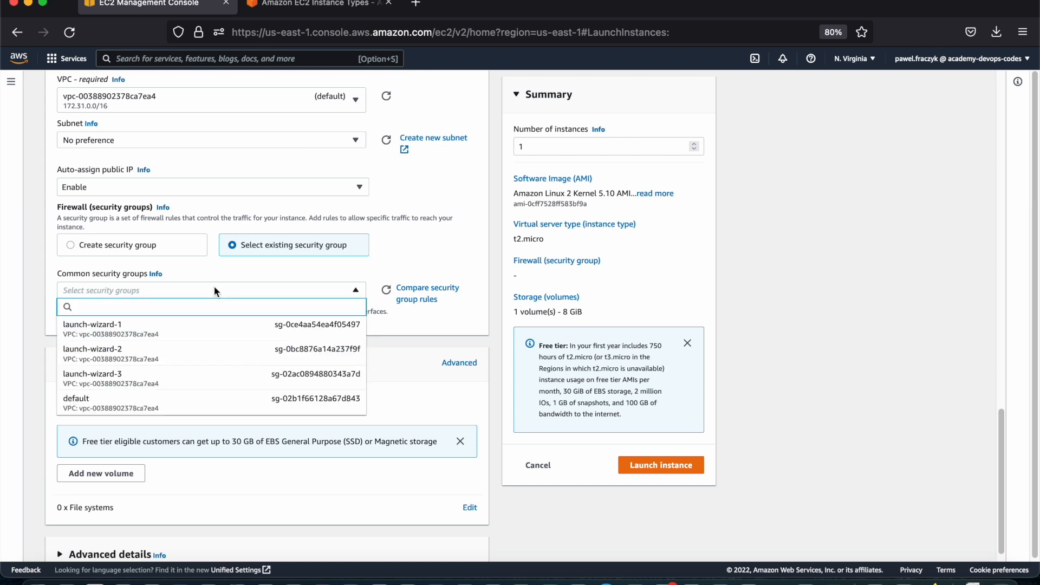
click(165, 253)
Set the firewall to create a new security group and name it Test
click(129, 242)
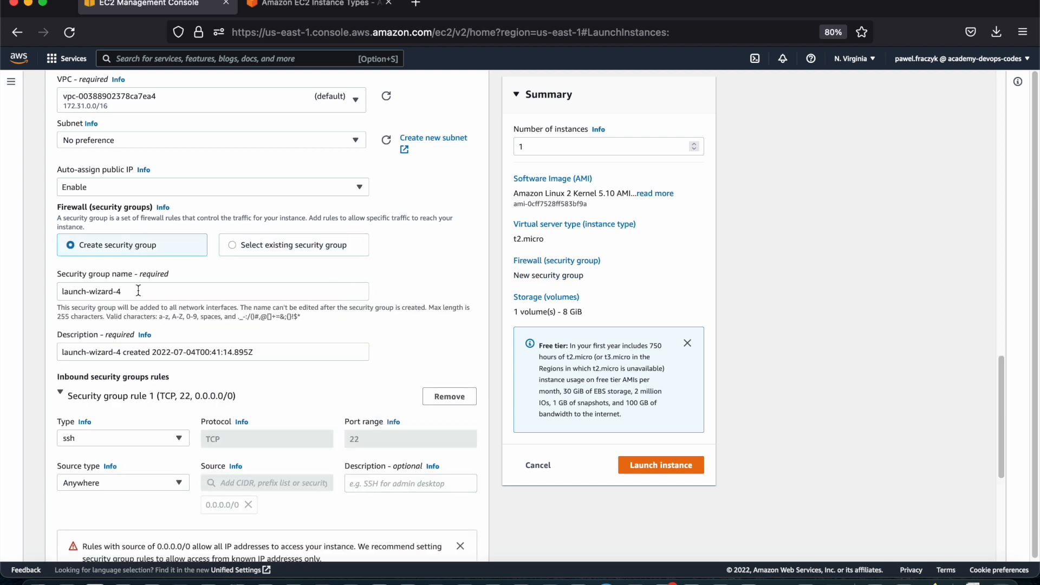
drag(138, 291, 52, 284)
text(Test)
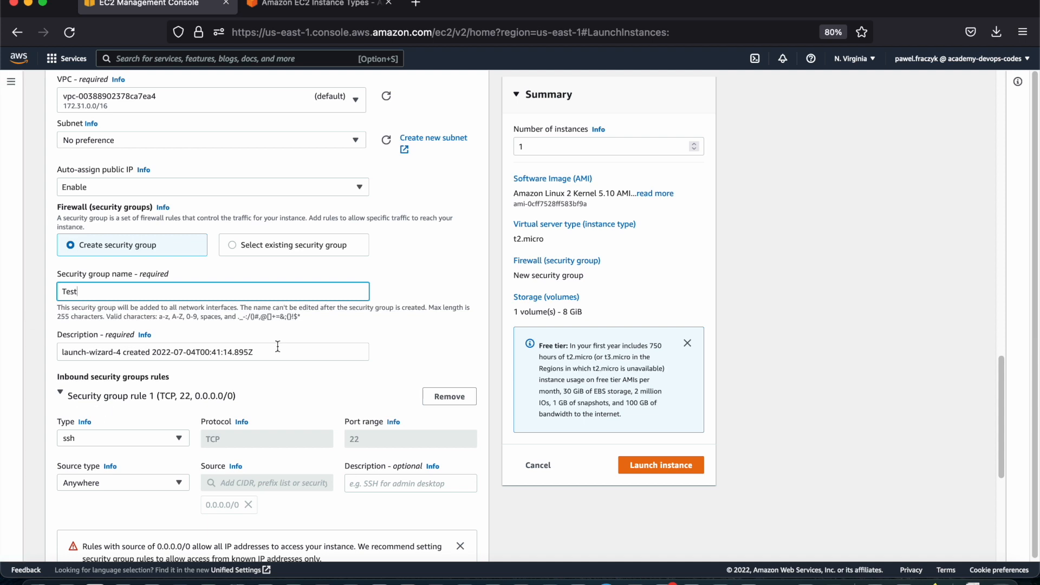
Set the SSH rule's source type to Custom and look through the CIDR blocks and prefix lists offered as source
scroll(217, 351, down, 3)
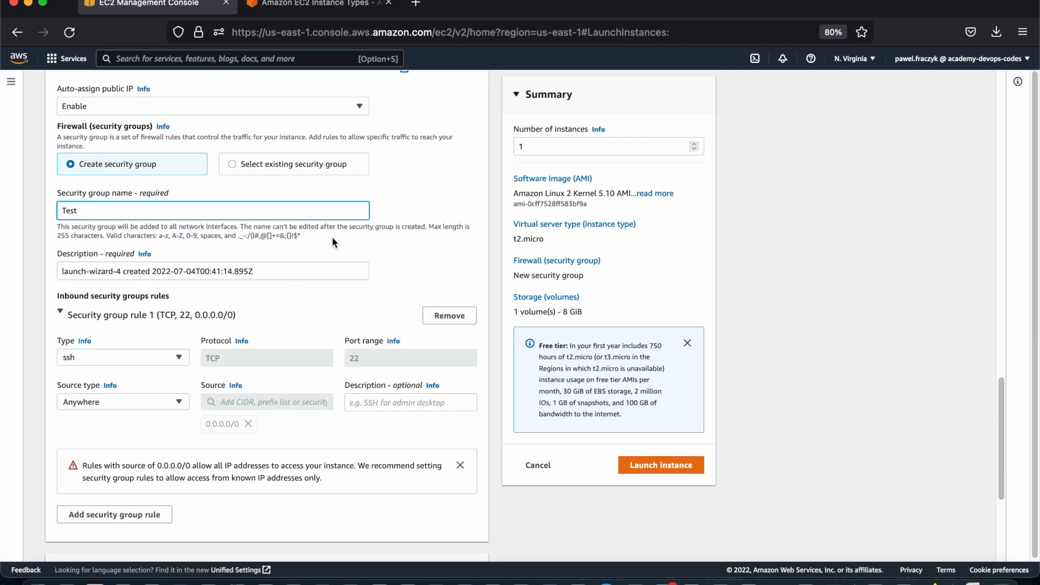
scroll(217, 282, down, 2)
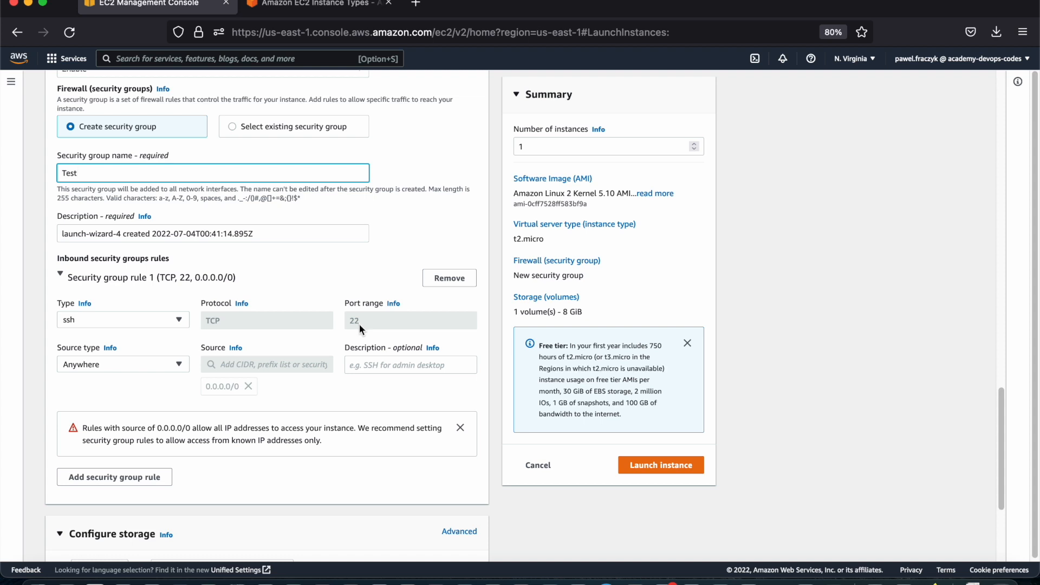
scroll(359, 324, down, 2)
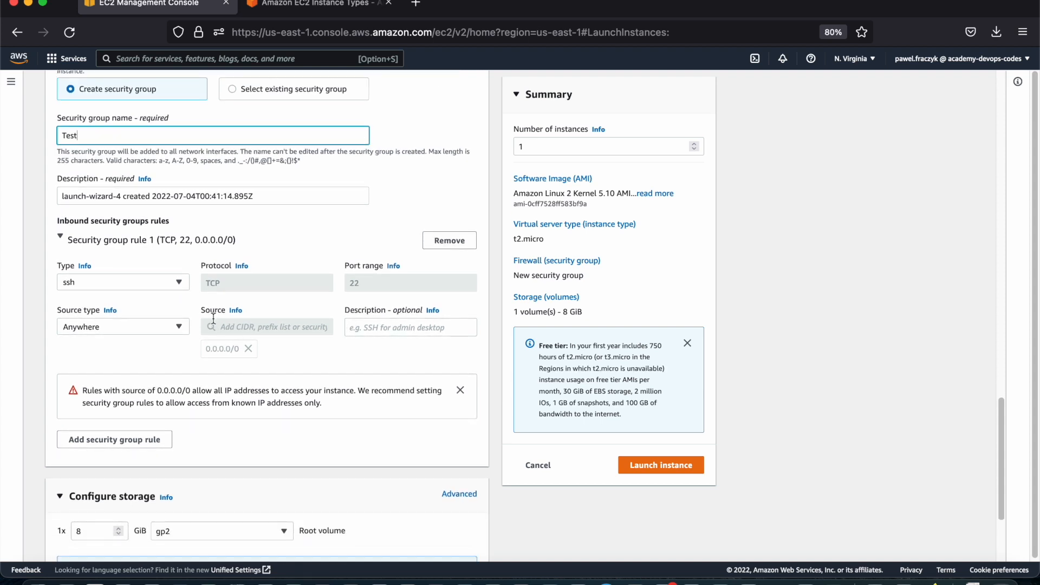
click(72, 325)
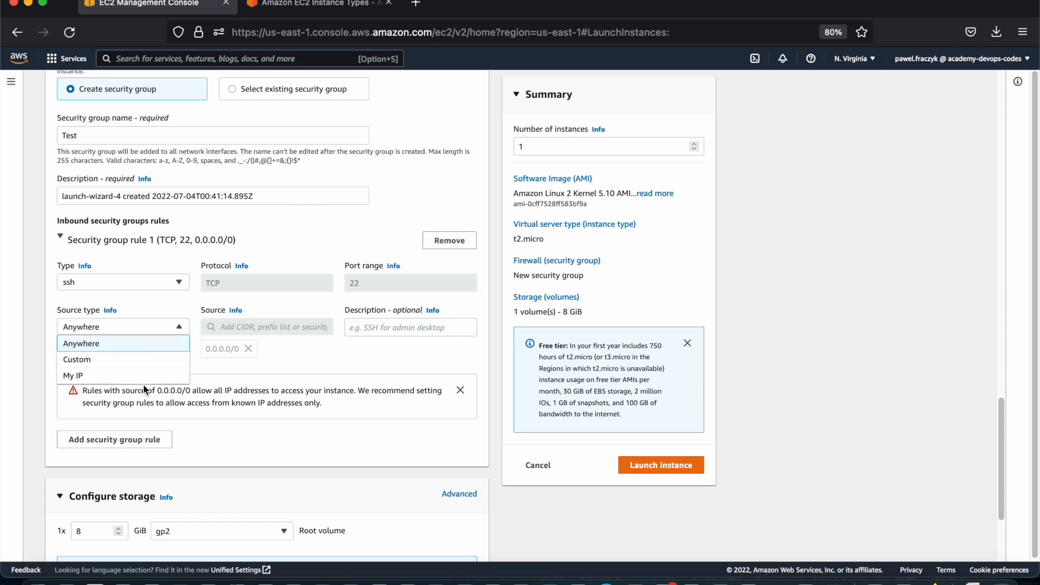
click(121, 360)
click(262, 327)
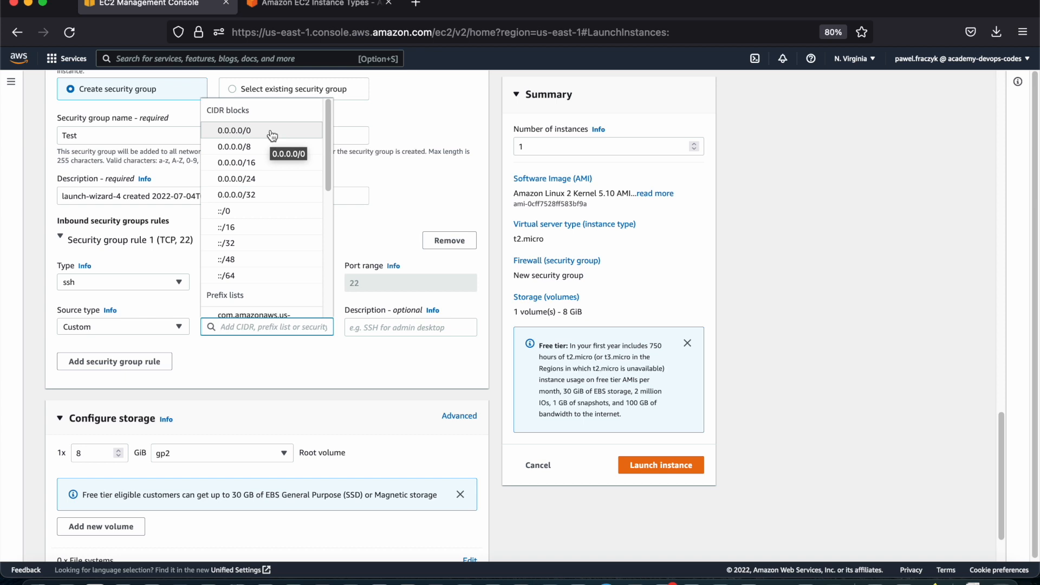
scroll(252, 194, down, 5)
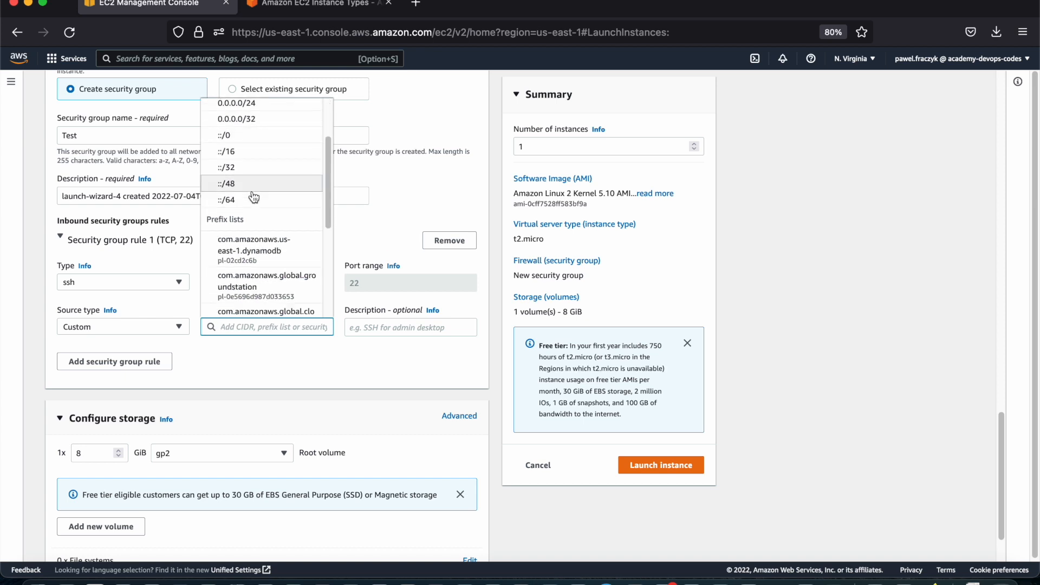
scroll(253, 196, down, 3)
scroll(253, 196, up, 10)
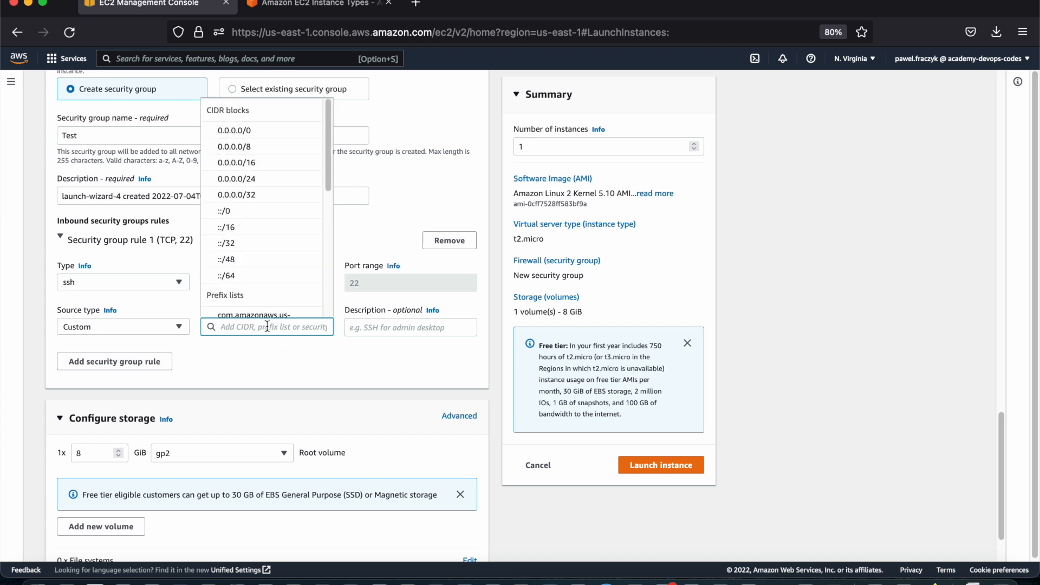
Leave the SSH rule's source empty and set its source type back to Anywhere
click(270, 364)
click(235, 327)
click(134, 329)
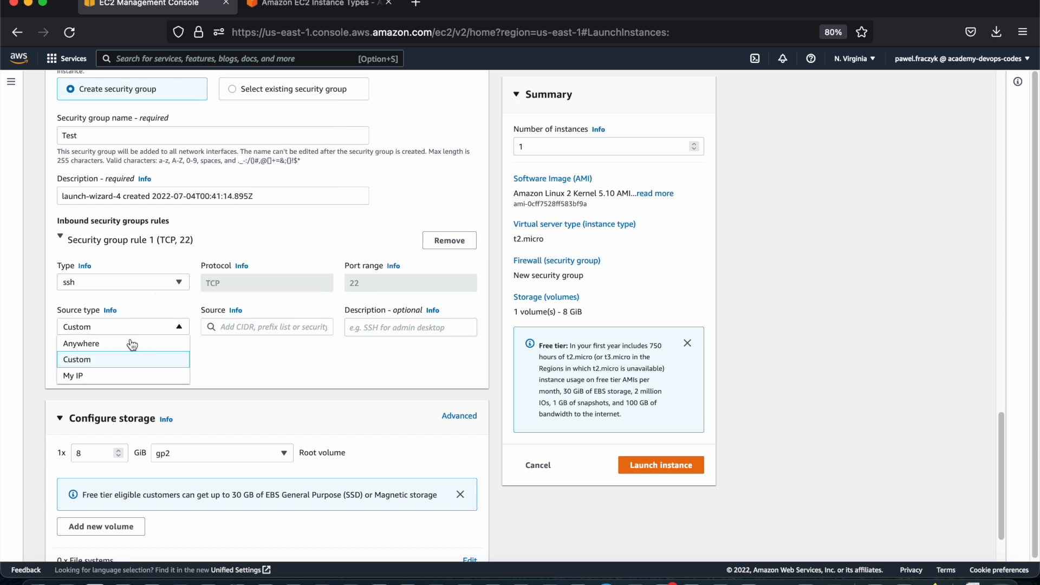
click(126, 340)
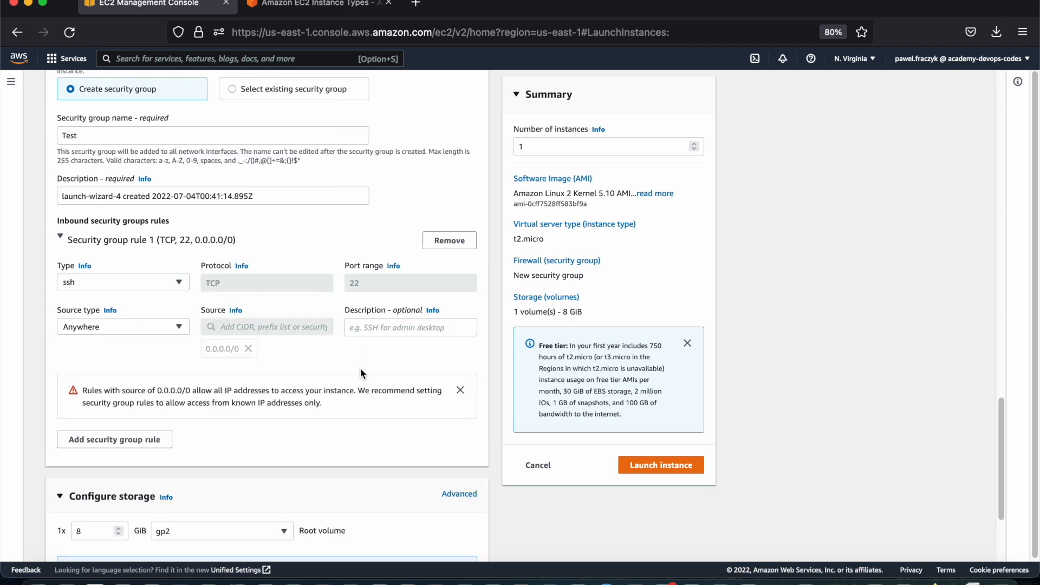
Add a second inbound security group rule and set its type to HTTP
scroll(360, 368, down, 3)
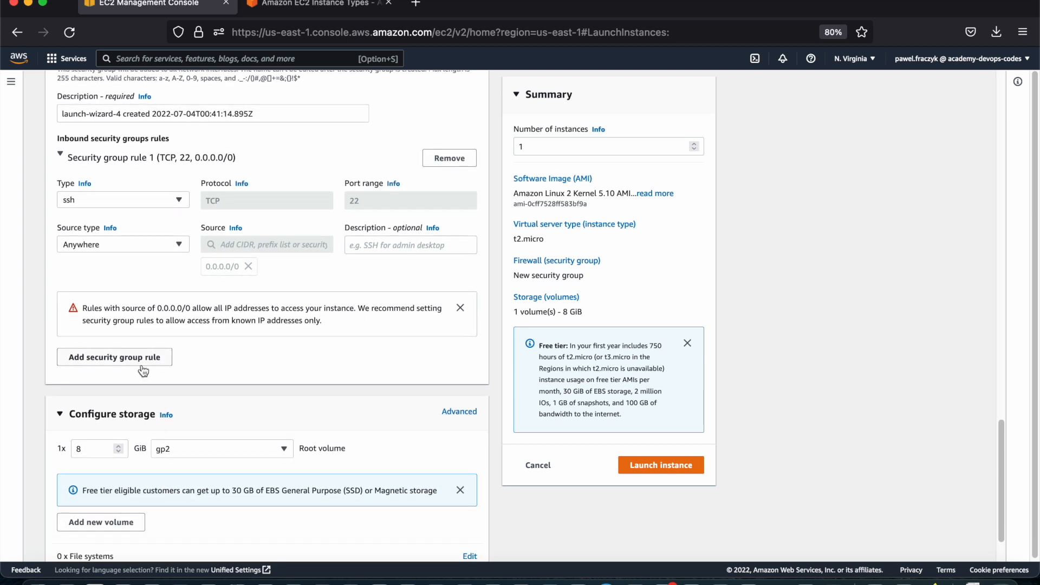
click(123, 353)
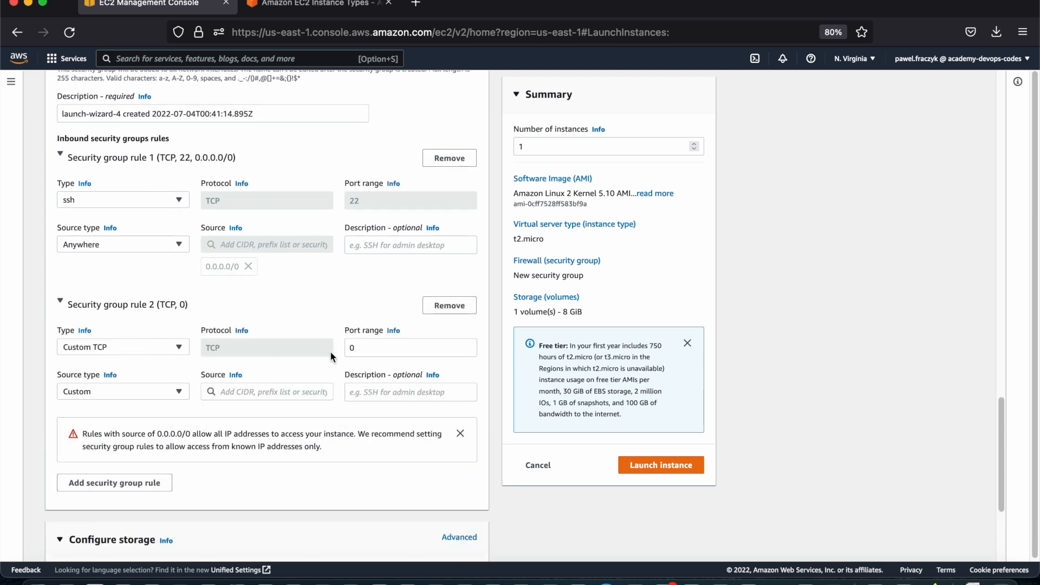
click(133, 344)
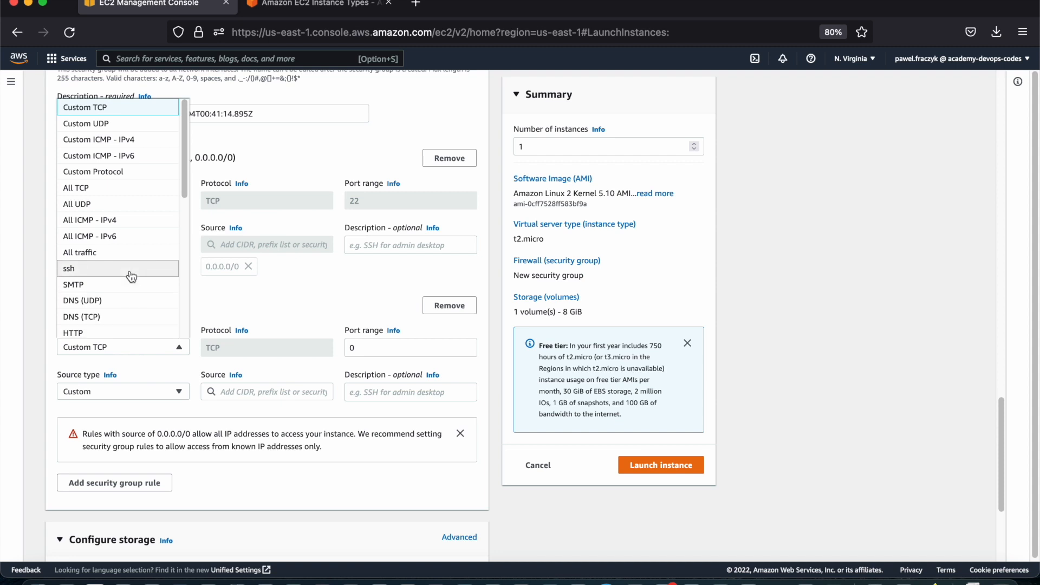
scroll(130, 275, down, 2)
click(128, 295)
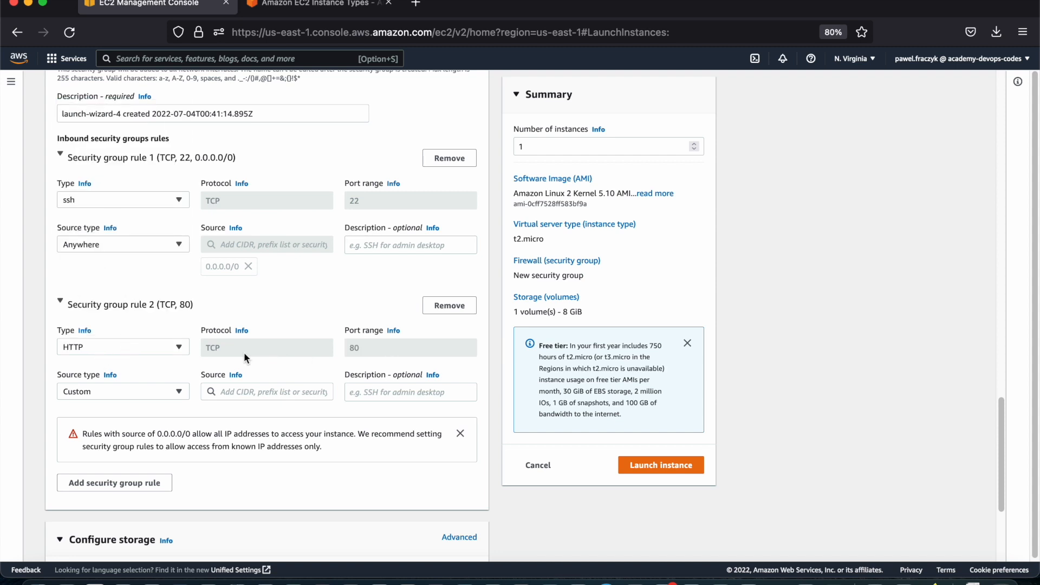
Add a third inbound security group rule and set its type to HTTPS
click(87, 483)
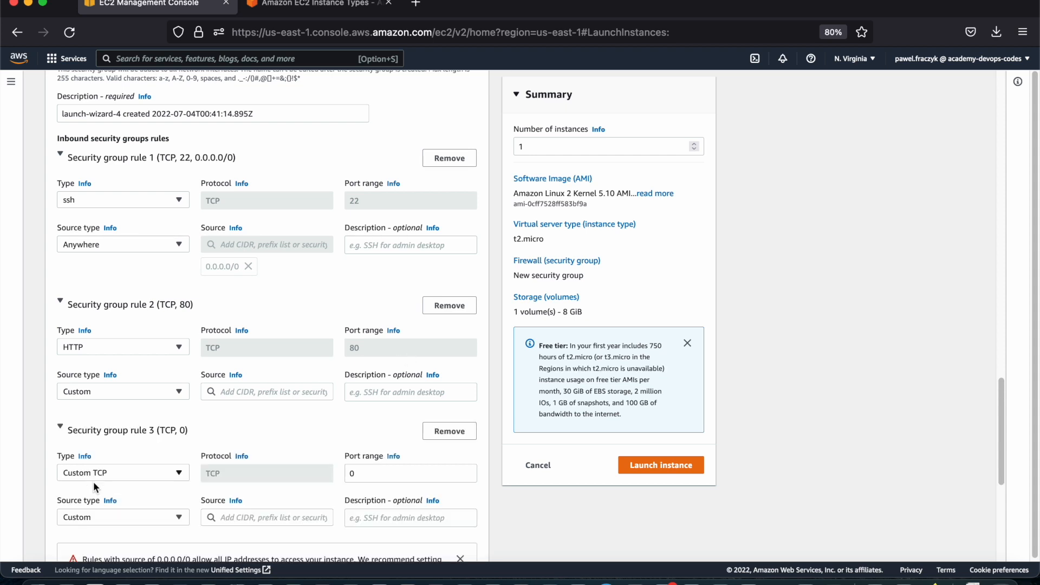
scroll(98, 471, down, 1)
click(108, 454)
scroll(116, 372, down, 1)
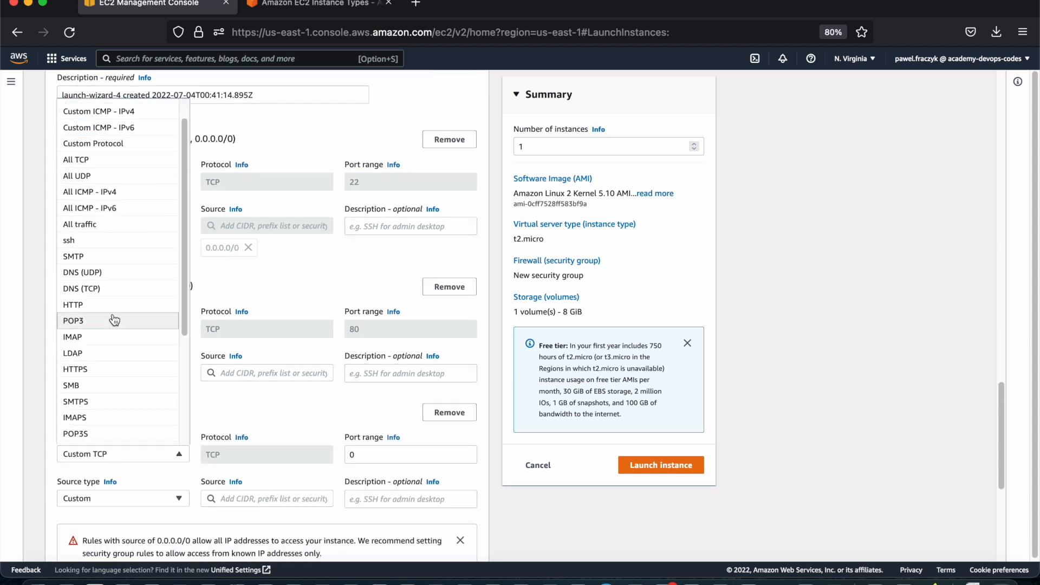
scroll(117, 322, down, 1)
click(110, 353)
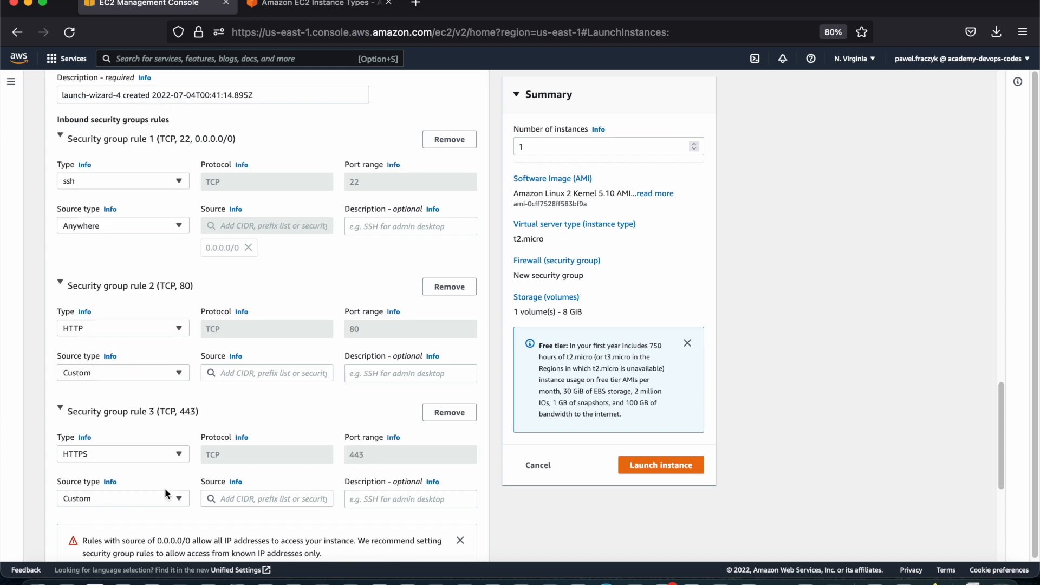
View the browser's site information for the console page and dismiss it
click(198, 40)
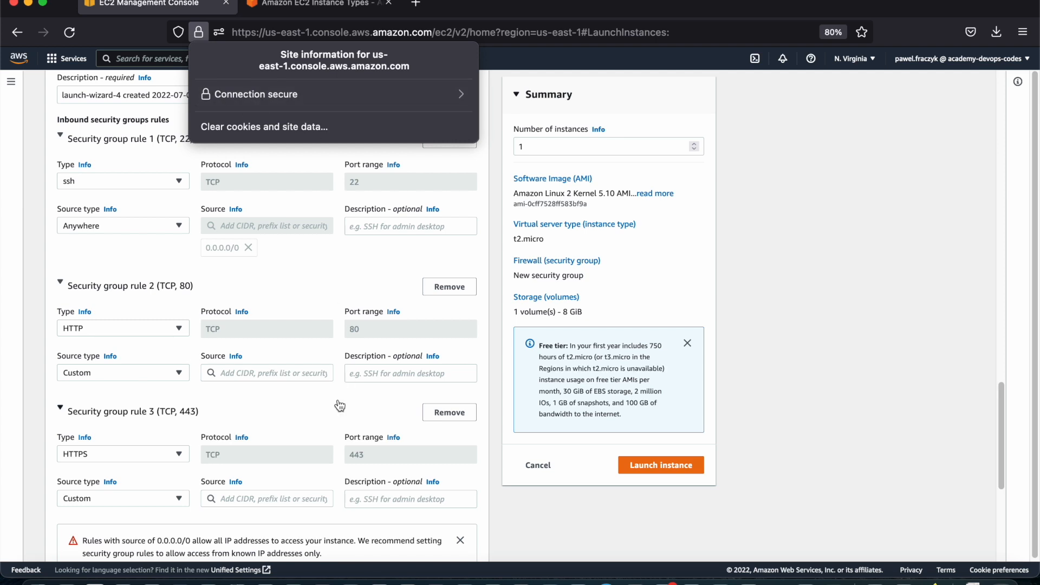
click(503, 380)
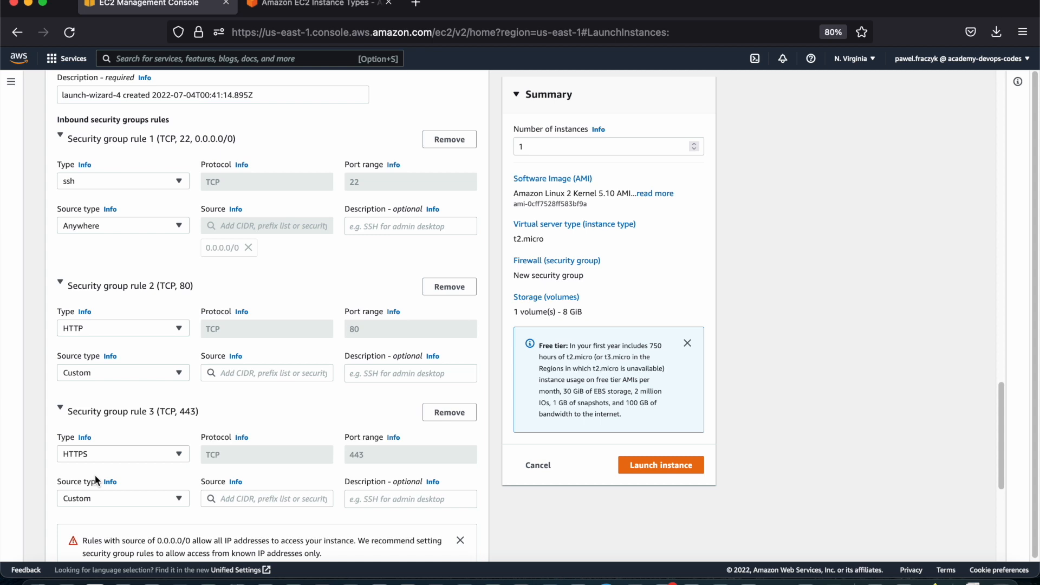
Set the root volume's type to General purpose SSD (gp3) in the storage configuration
scroll(108, 452, down, 5)
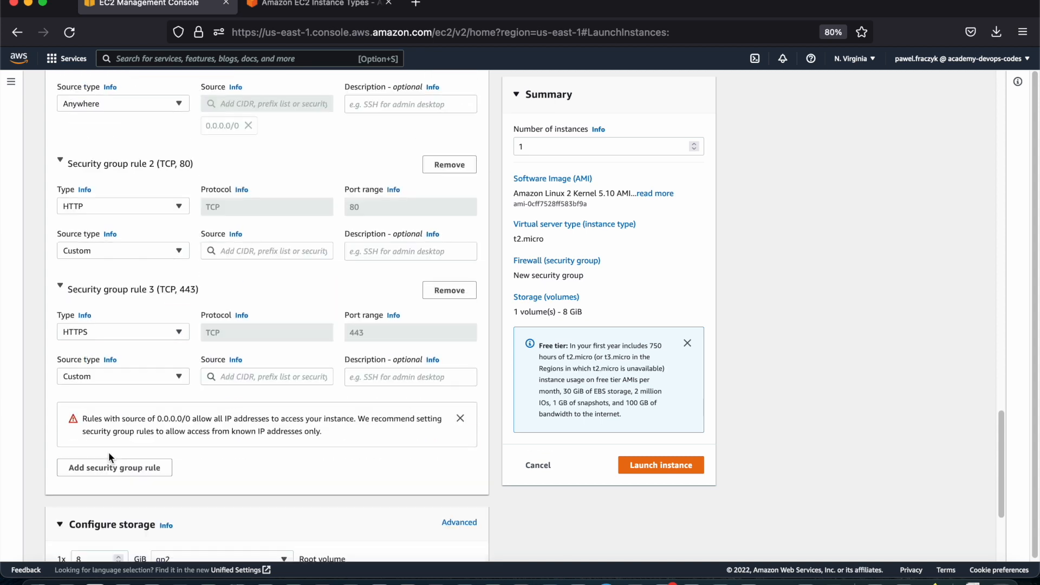
scroll(108, 452, down, 2)
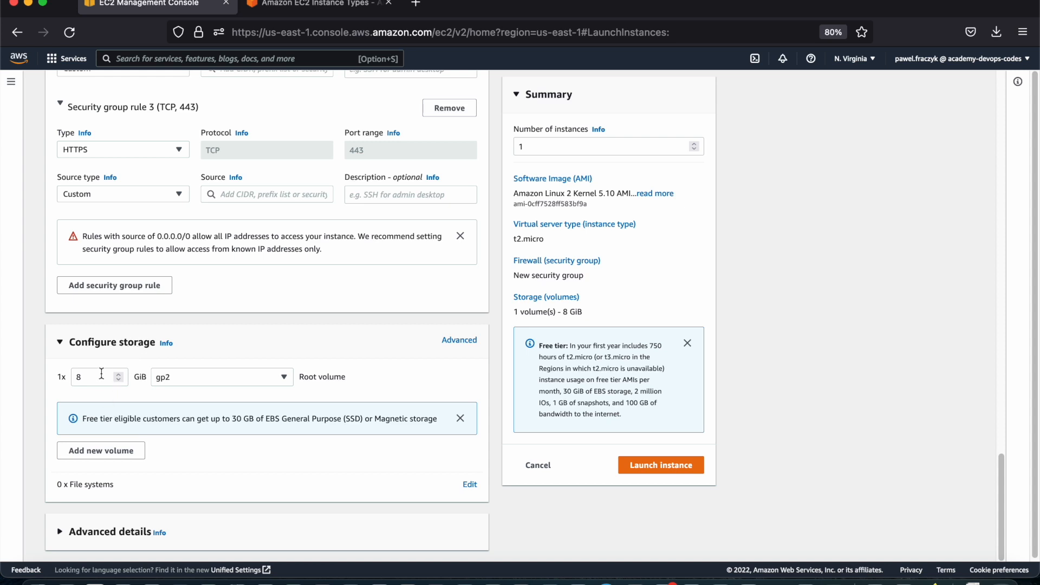
click(197, 379)
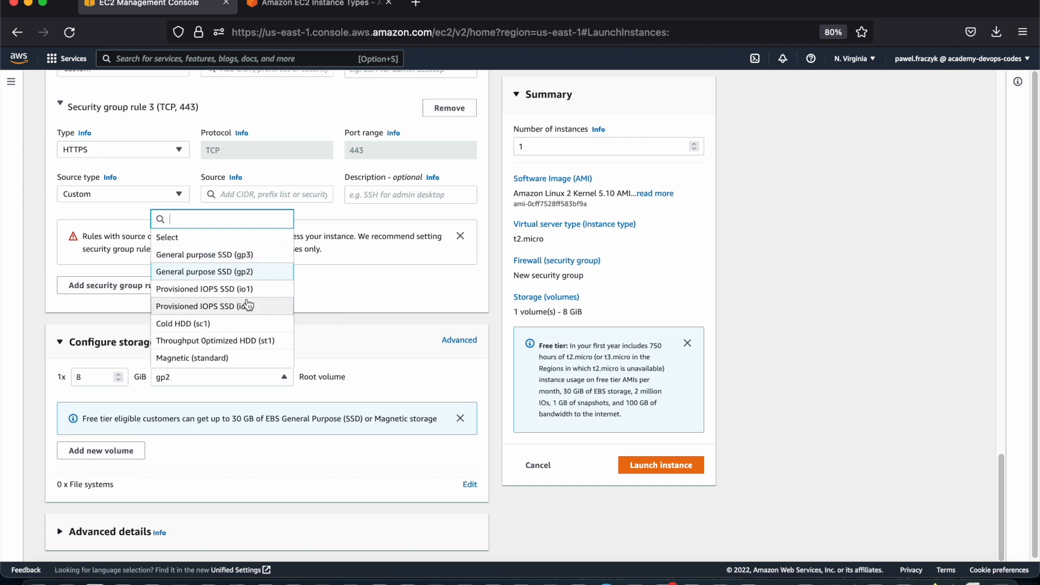
click(270, 256)
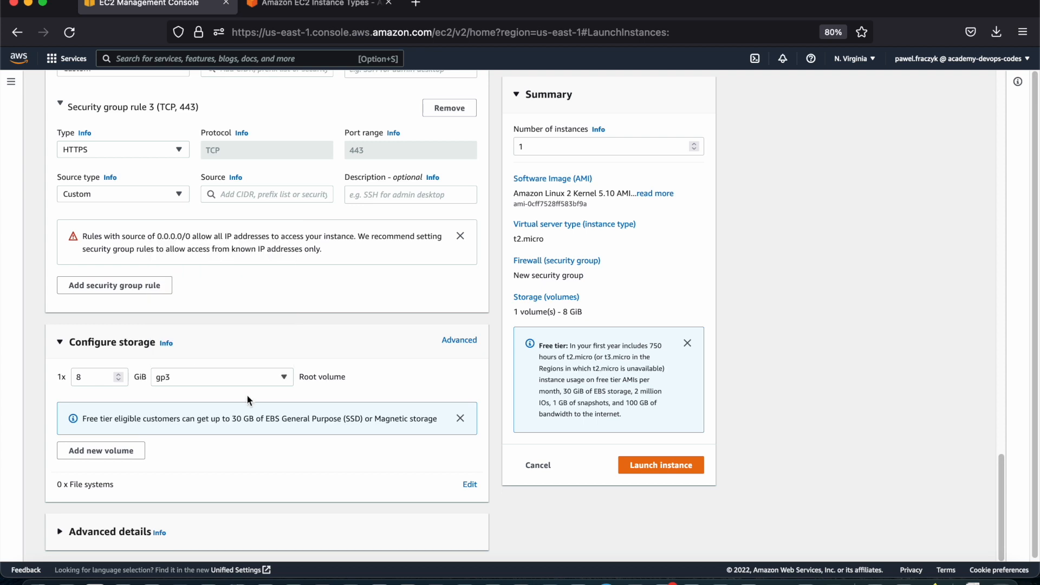
Try root volume sizes of 50 GiB and 500 GiB
scroll(176, 433, down, 1)
double_click(96, 377)
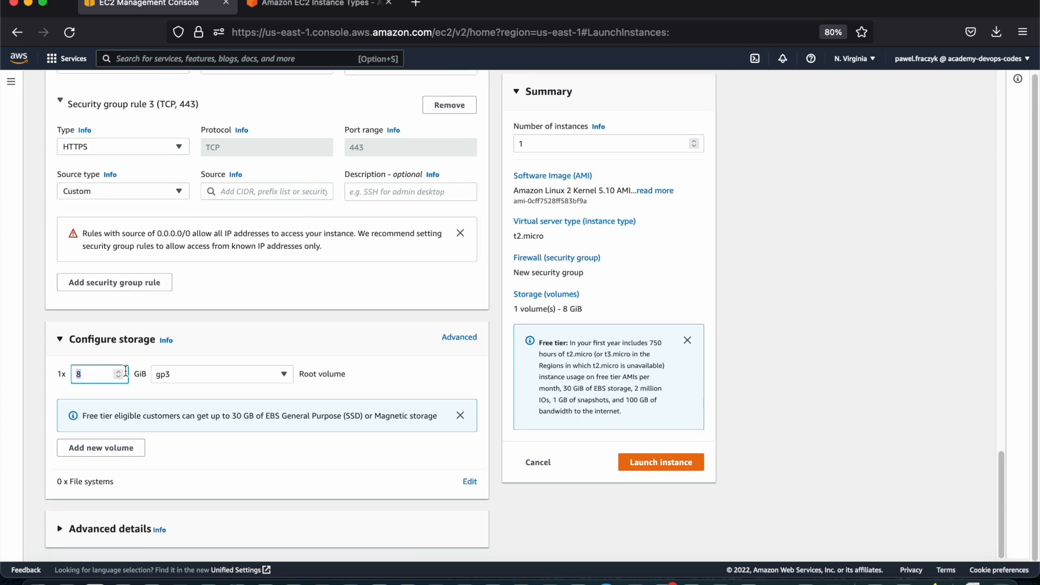
text(50)
click(210, 364)
click(98, 374)
double_click(97, 372)
text(500)
Set the root volume's size to 10 GiB
drag(97, 374, 40, 376)
text(10)
click(499, 371)
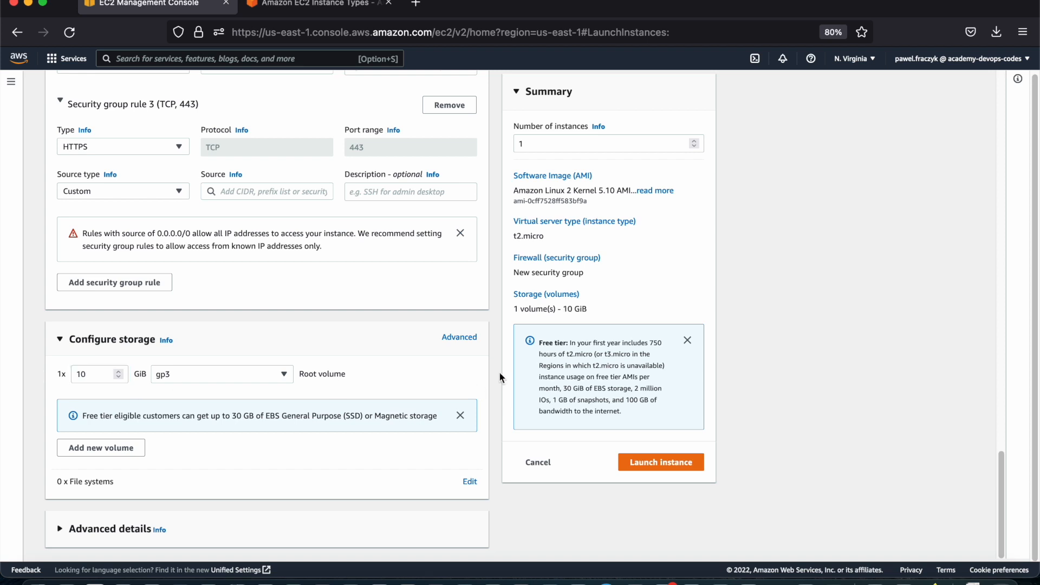
Switch the storage configuration to its advanced view and add a second EBS volume
click(458, 338)
scroll(433, 368, down, 2)
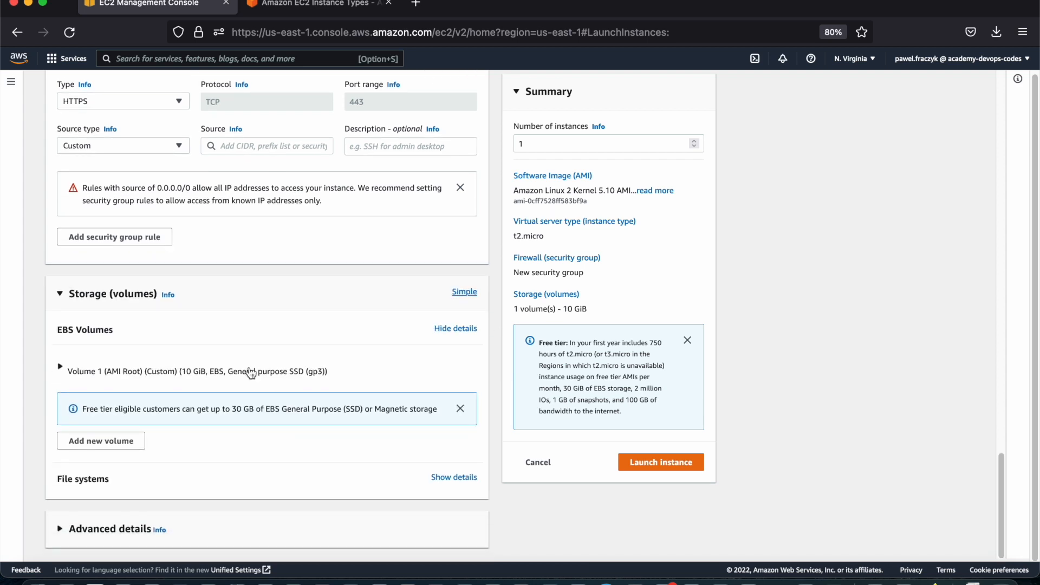
click(111, 443)
scroll(132, 450, down, 4)
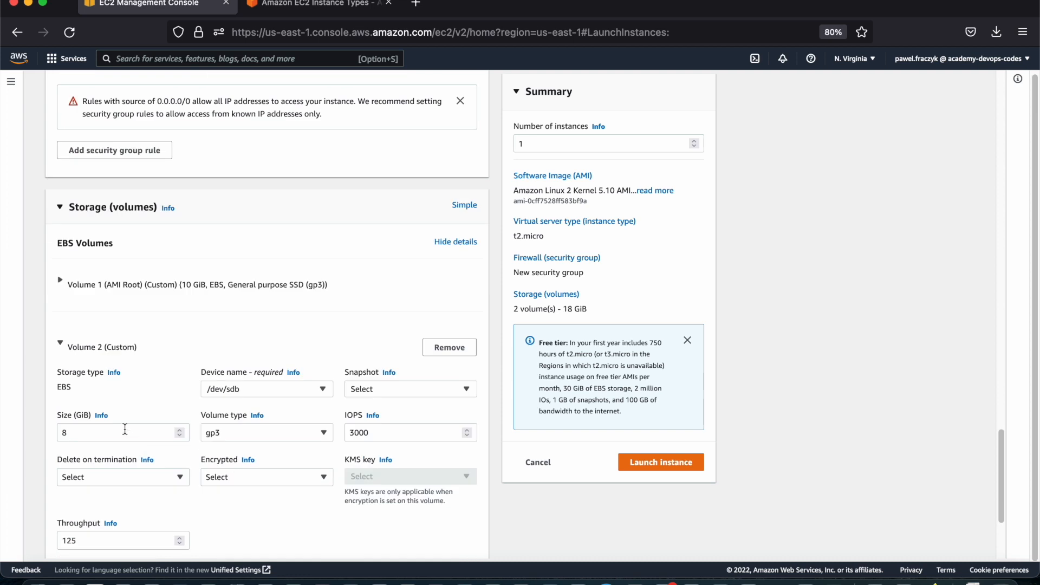
scroll(133, 428, down, 3)
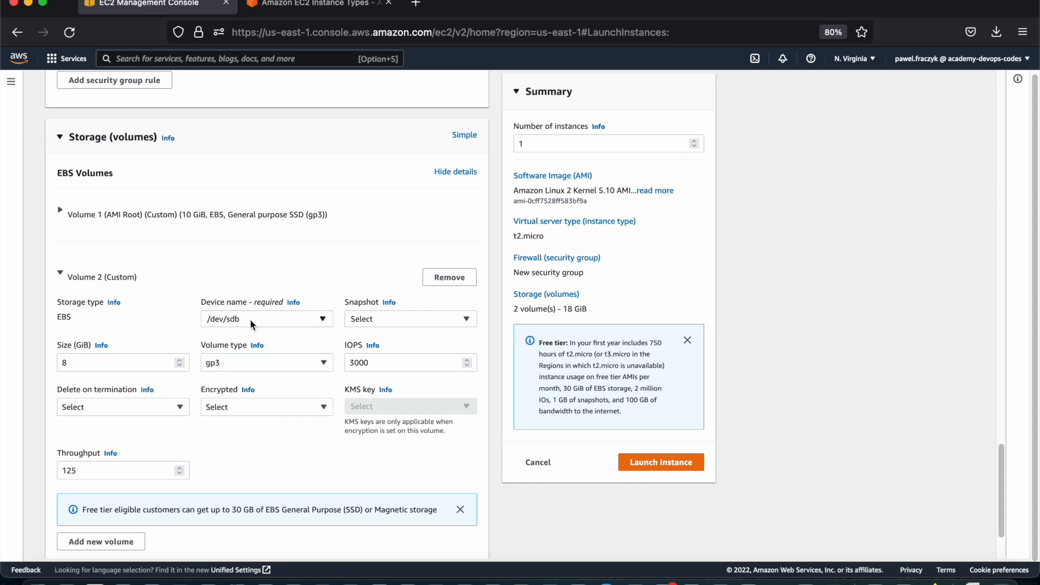
Look through the snapshots available for the second volume without picking one, keeping the volume's details expanded
click(384, 323)
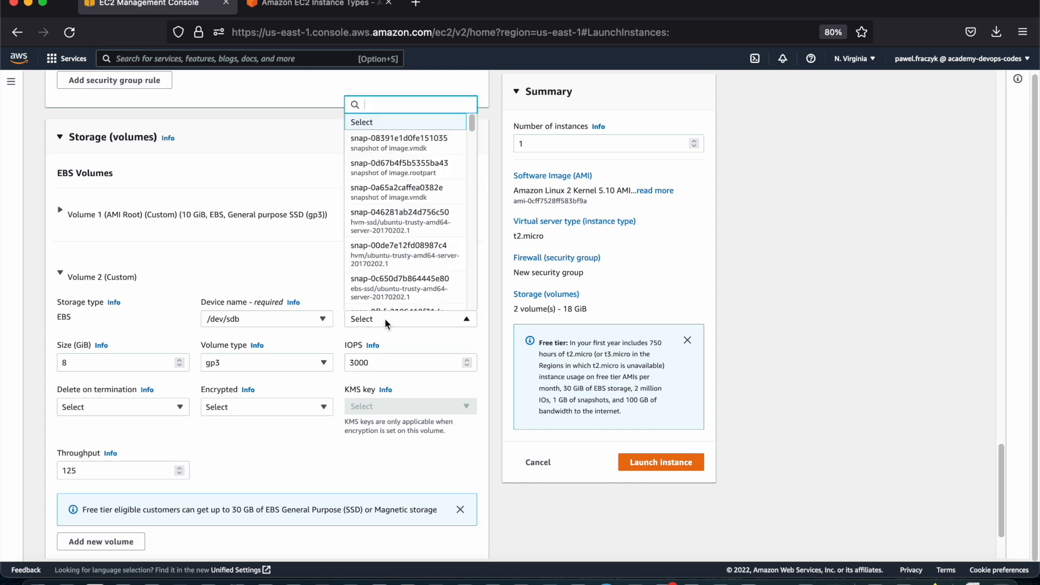
scroll(396, 202, down, 5)
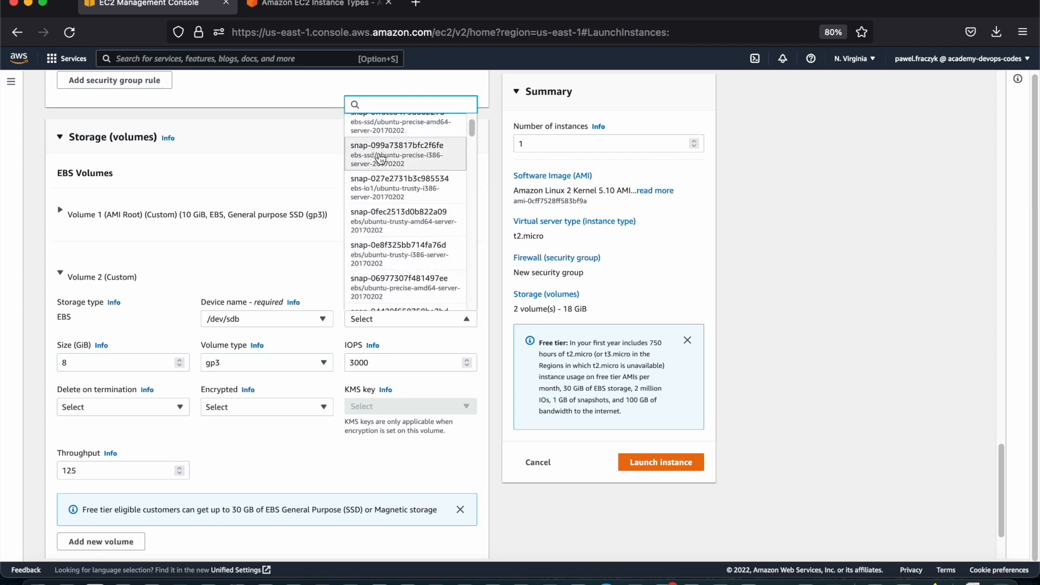
click(339, 269)
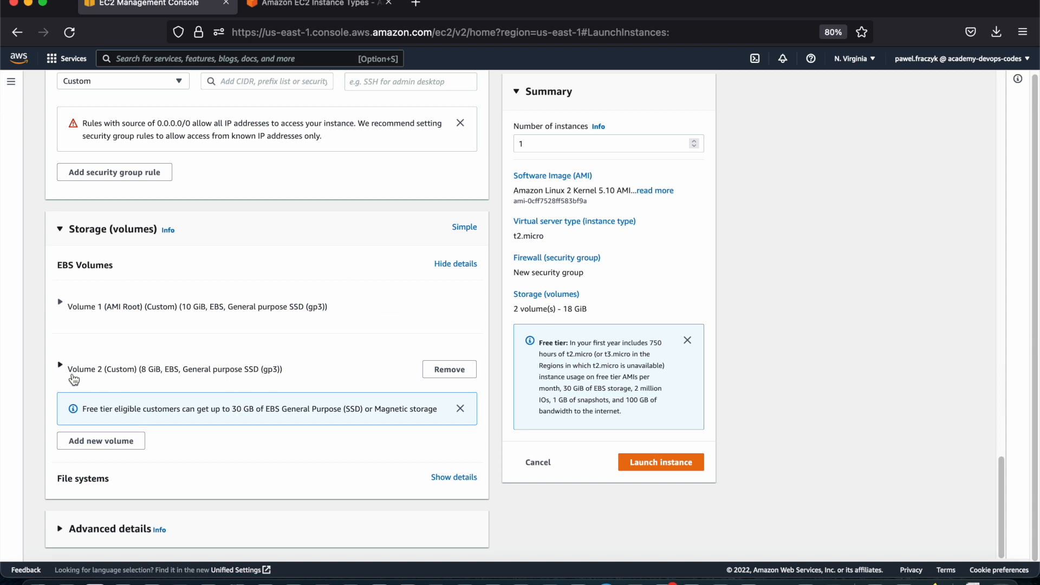
click(73, 373)
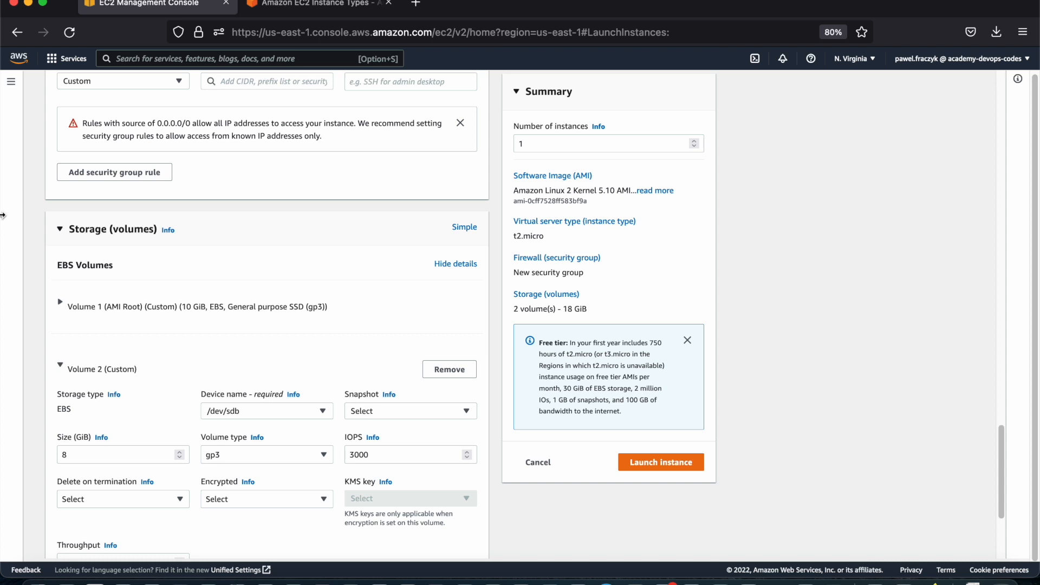
Examine the second volume's size and IOPS settings and read the help text about IOPS
scroll(195, 412, down, 1)
drag(124, 418, 48, 423)
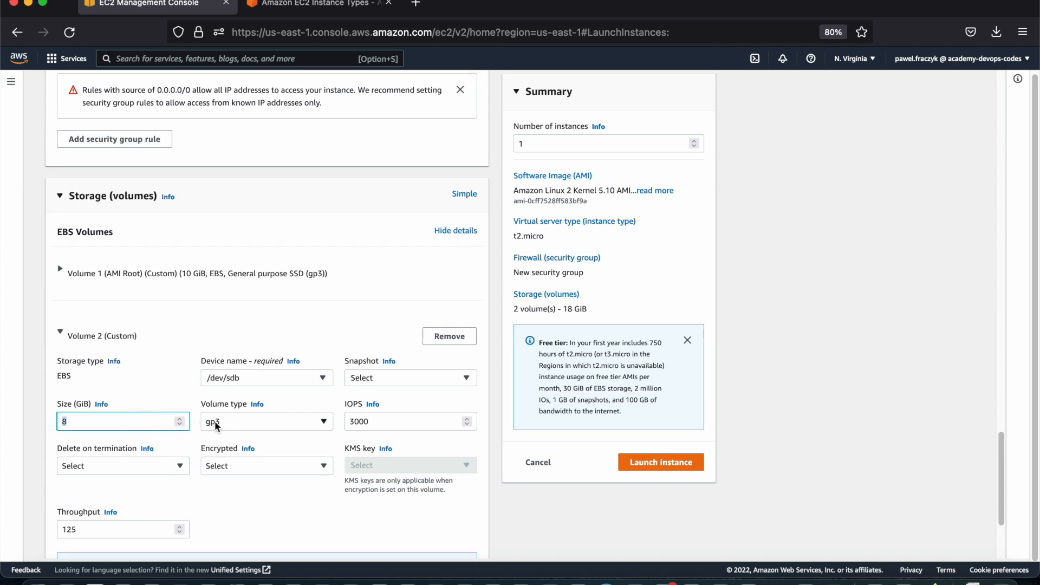
click(373, 425)
drag(338, 425, 376, 418)
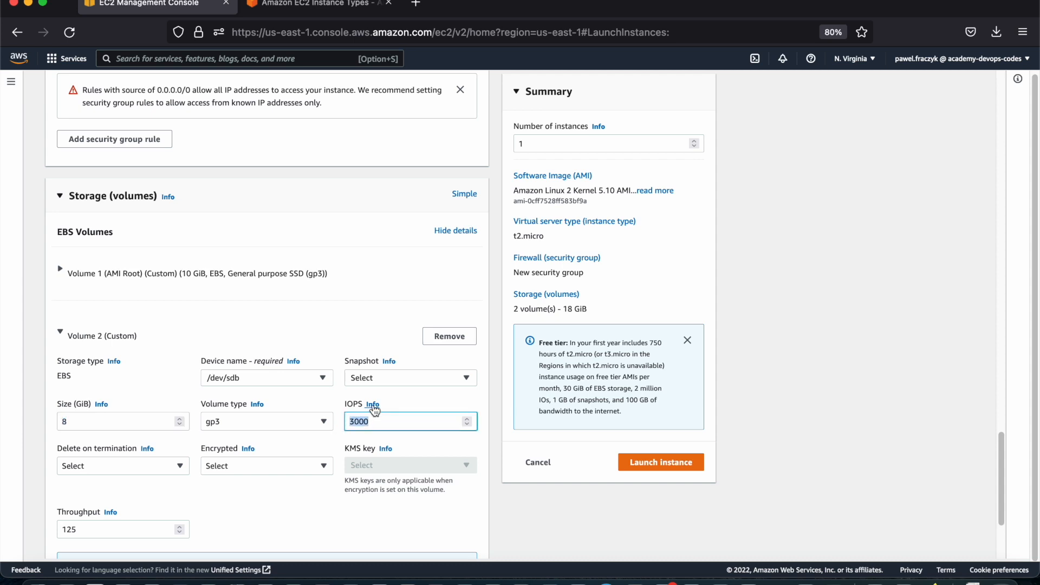
click(373, 406)
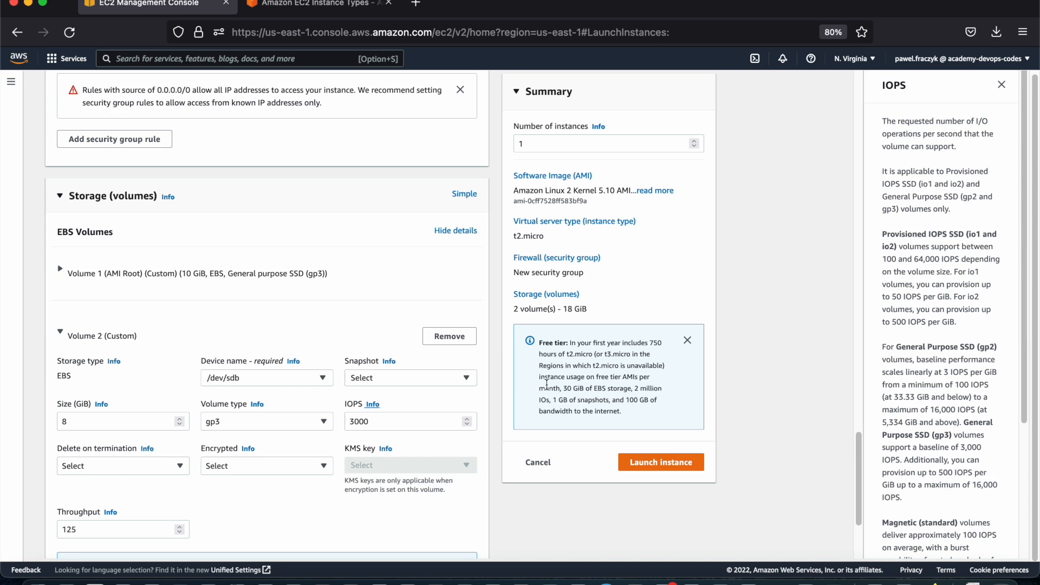
scroll(915, 283, down, 3)
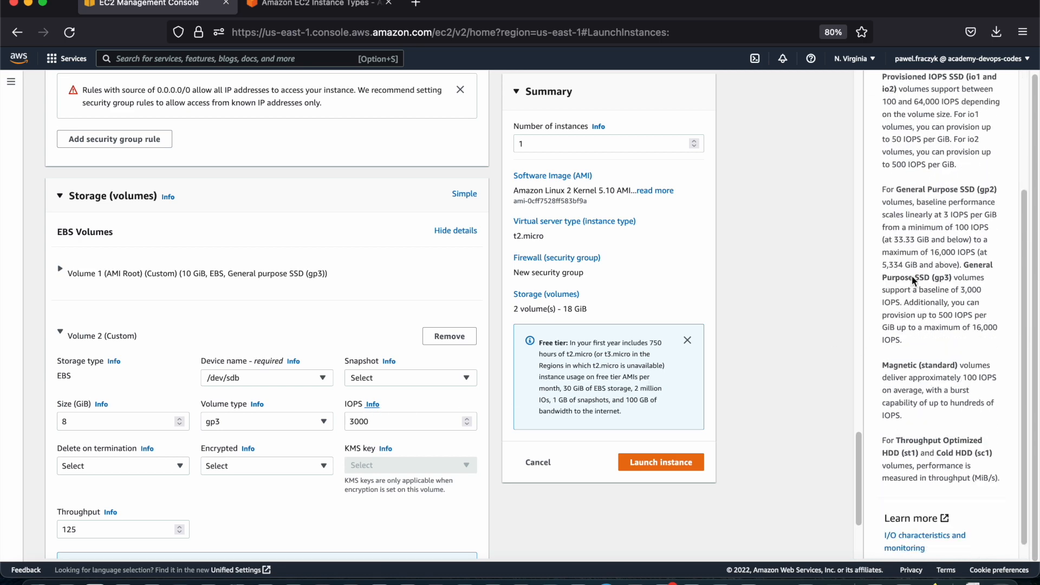
Close the IOPS help text and check the second volume's Delete on termination and Encrypted choices without picking any
scroll(948, 281, up, 4)
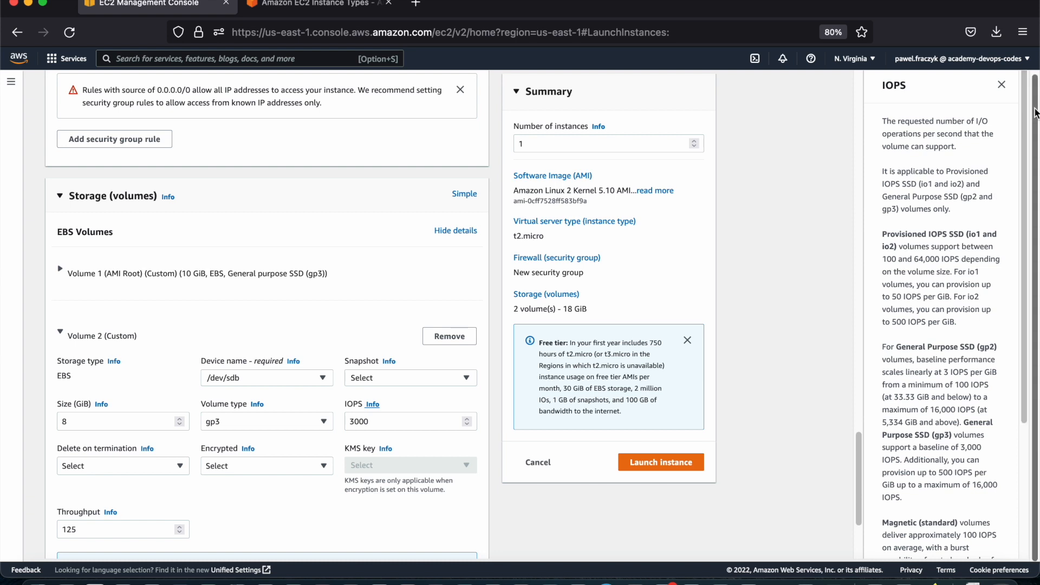
click(1002, 85)
click(148, 465)
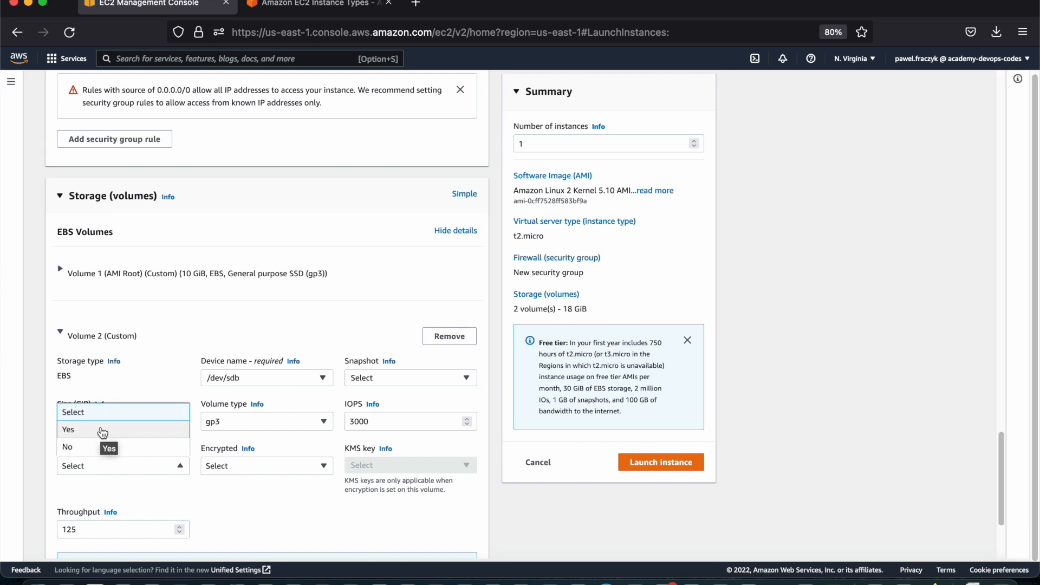
click(213, 499)
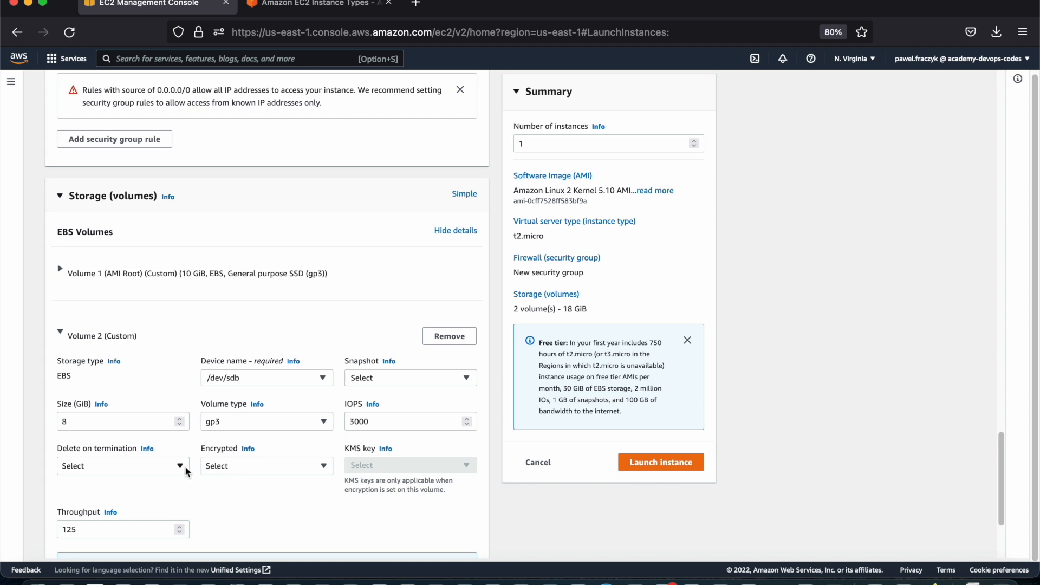
scroll(269, 493, down, 2)
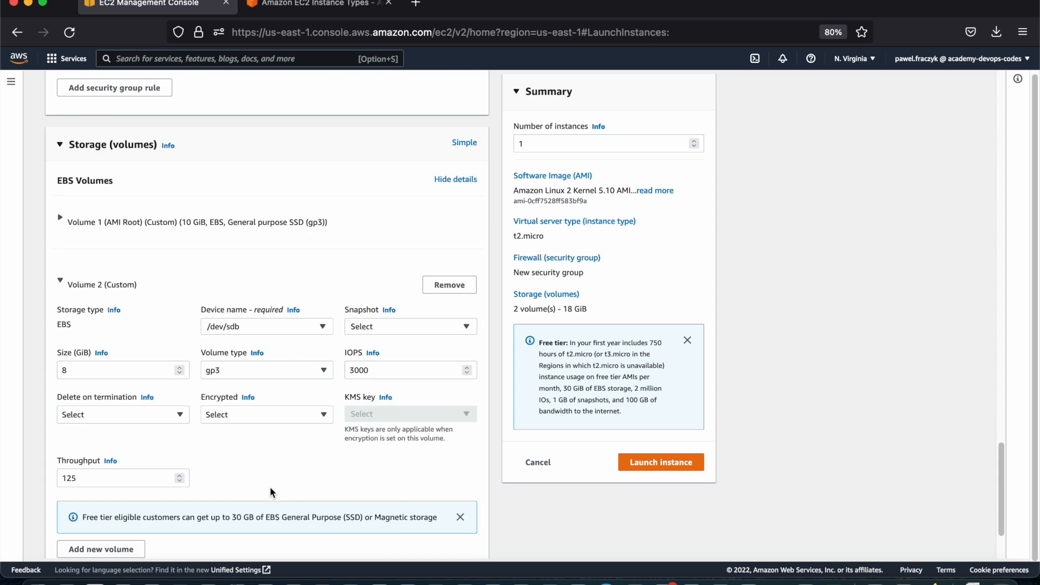
click(246, 414)
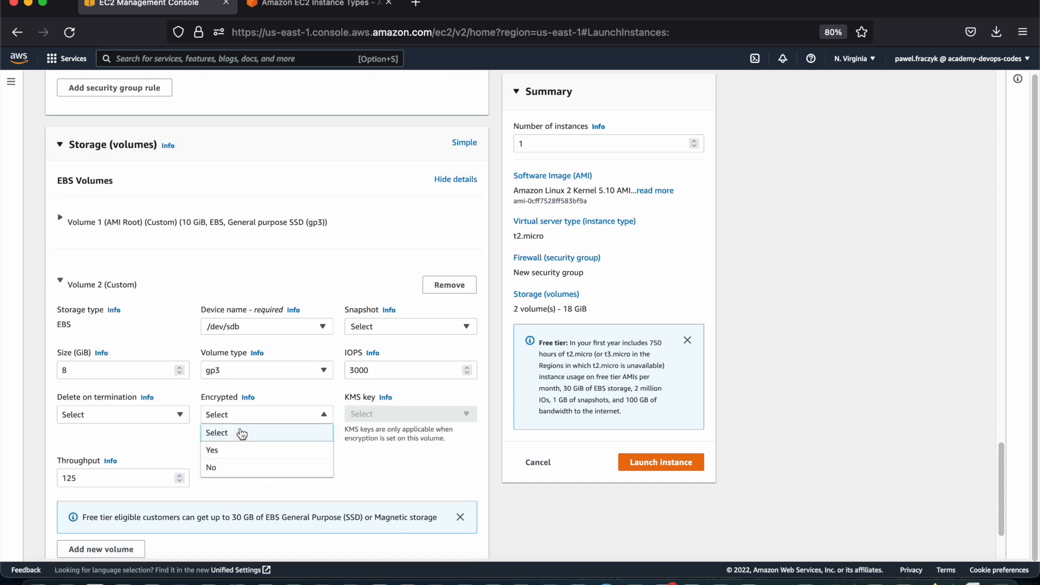
click(375, 475)
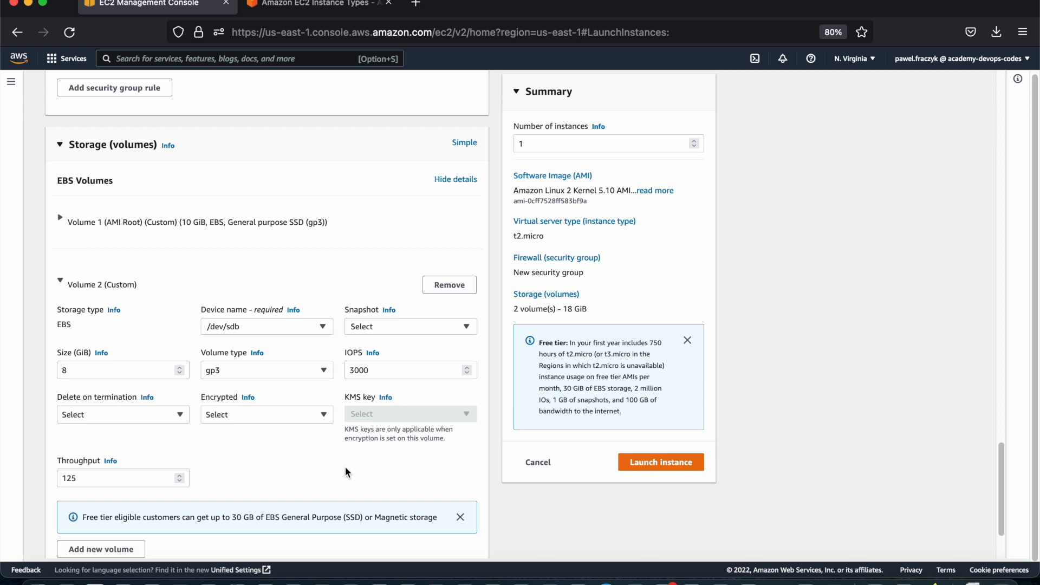
Remove the second EBS volume from the storage configuration
scroll(325, 460, down, 4)
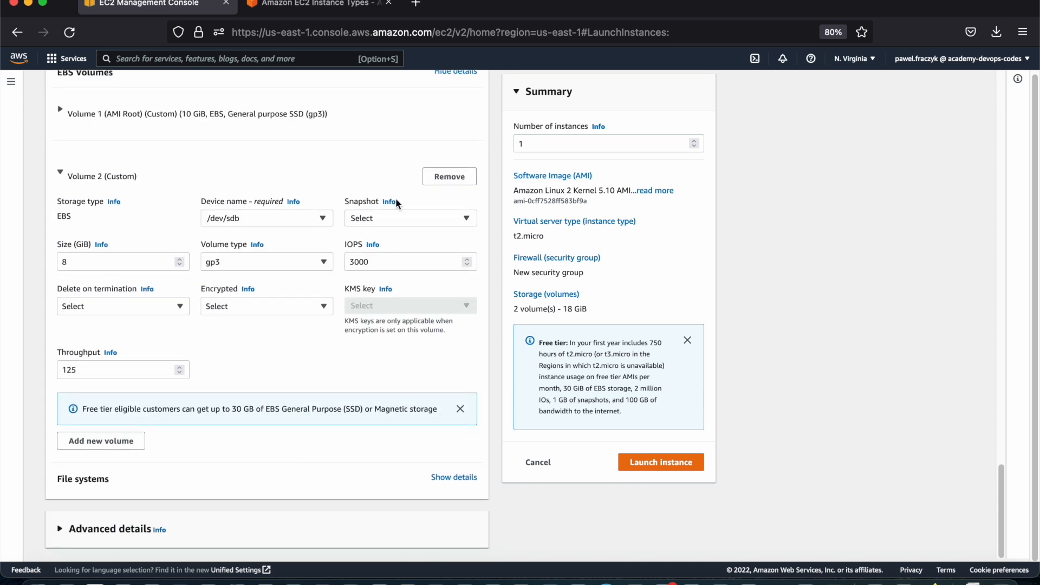
click(450, 177)
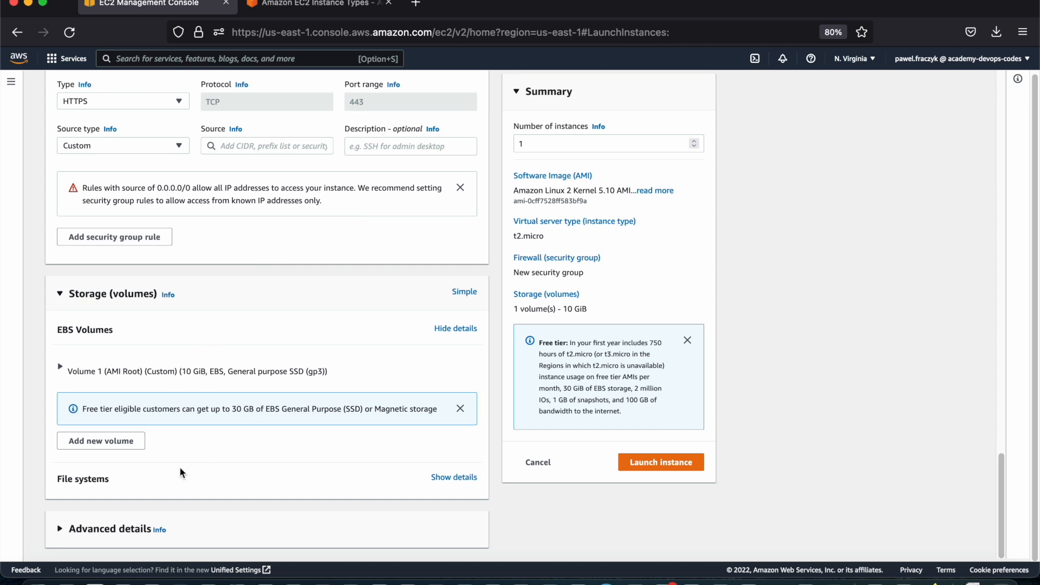
Expand the instance's advanced details and look over the settings, returning to the purchasing option
click(103, 530)
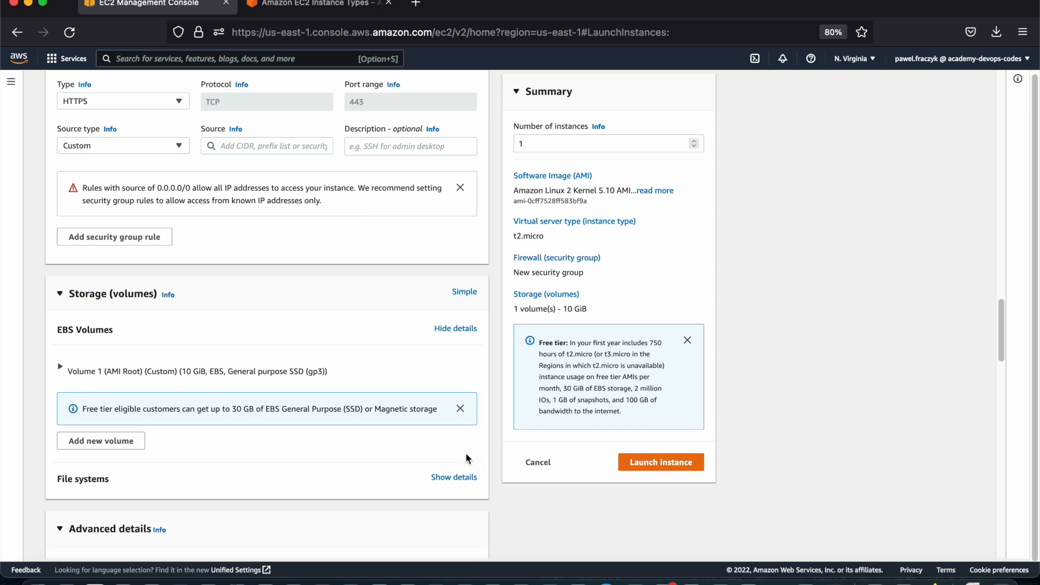
scroll(466, 456, down, 3)
scroll(466, 458, down, 3)
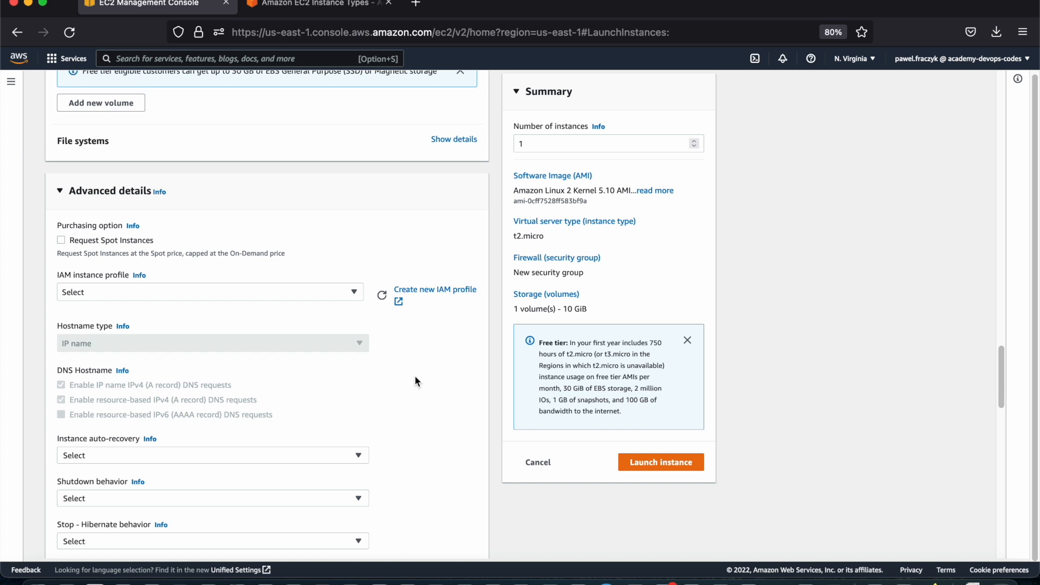
scroll(415, 381, down, 8)
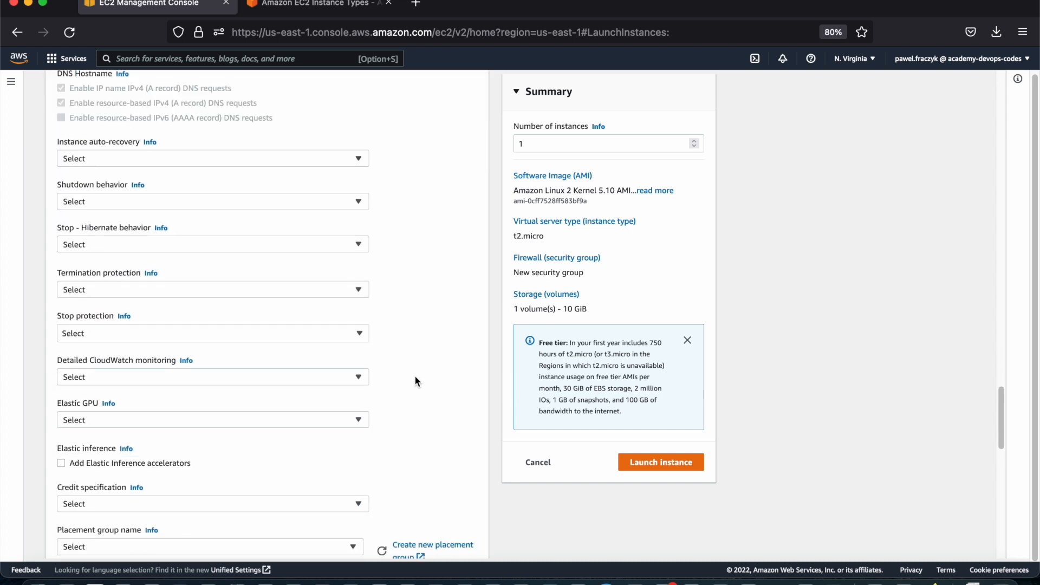
scroll(257, 200, up, 7)
scroll(257, 199, up, 1)
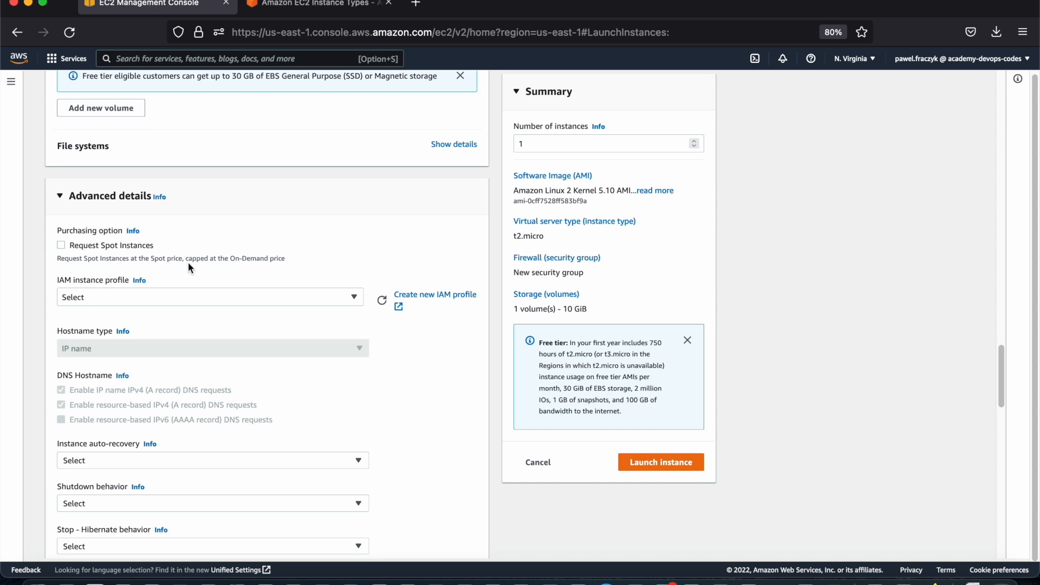
Request Spot Instances with customized options, choosing to set a maximum price and the One-time request type
click(60, 244)
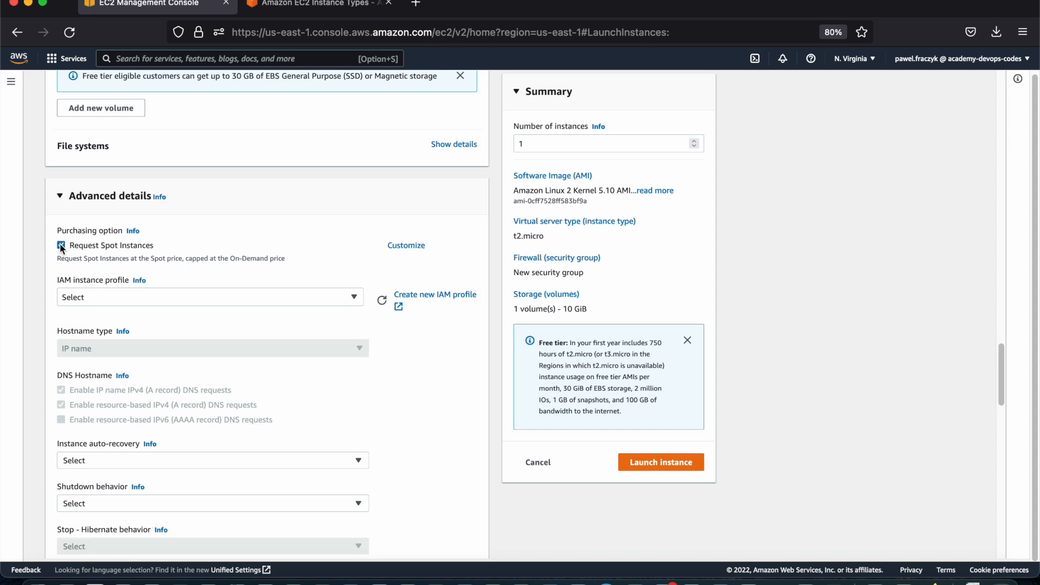
click(406, 247)
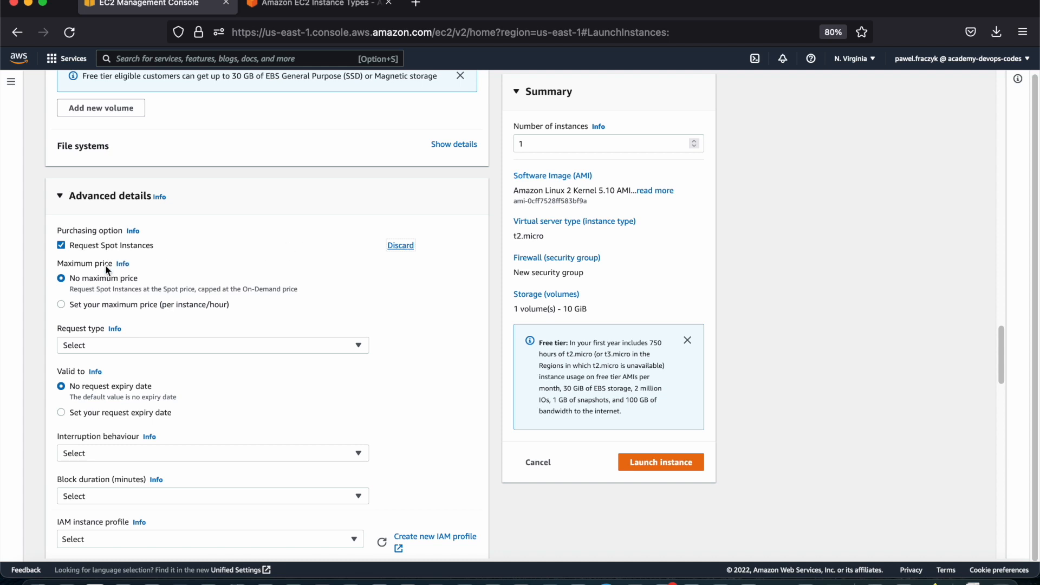
click(91, 304)
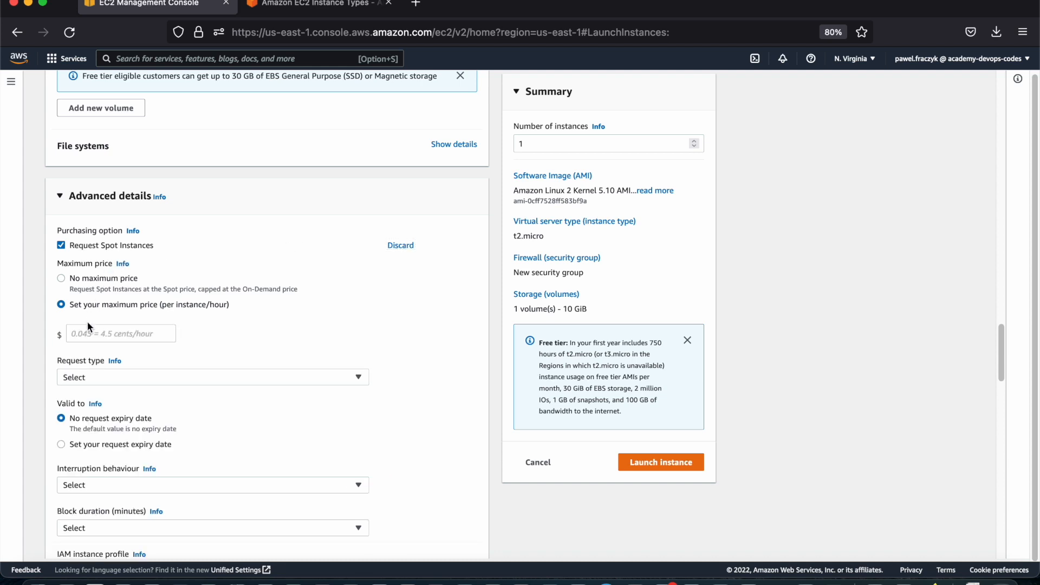
click(114, 334)
click(169, 378)
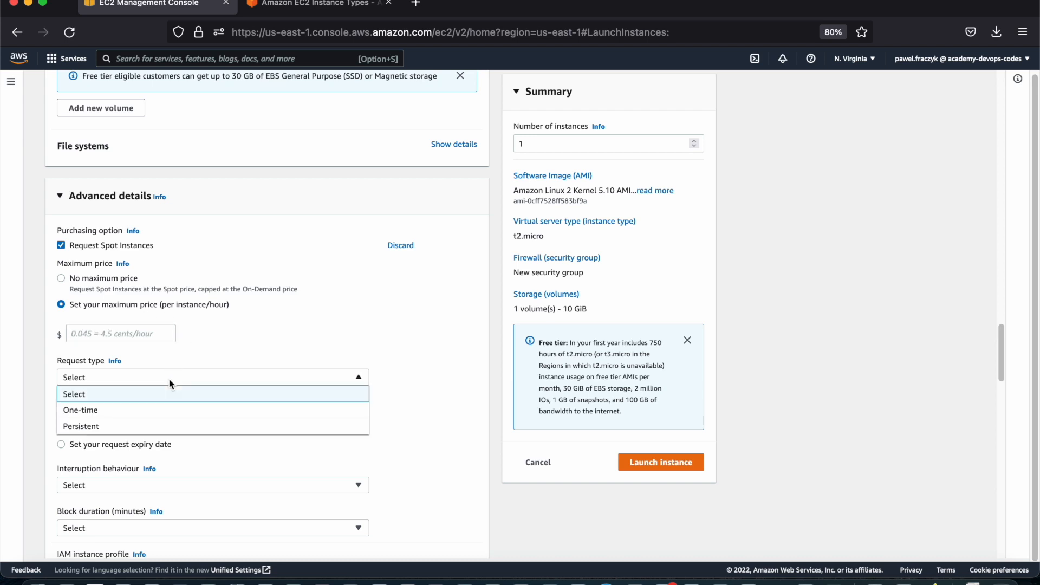
click(166, 411)
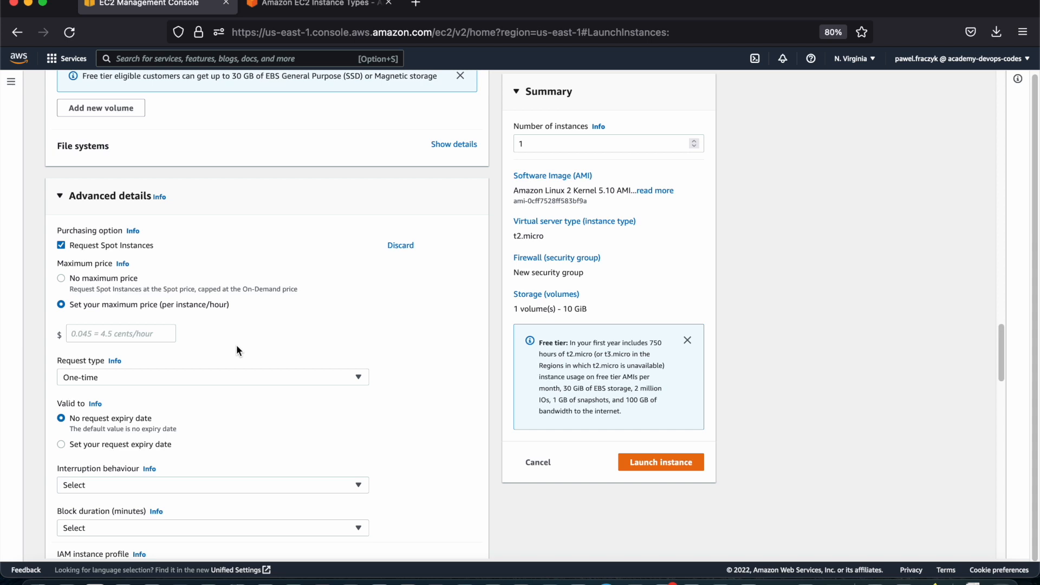
Review the remaining Spot request options and turn the Spot Instances request off
scroll(237, 350, down, 3)
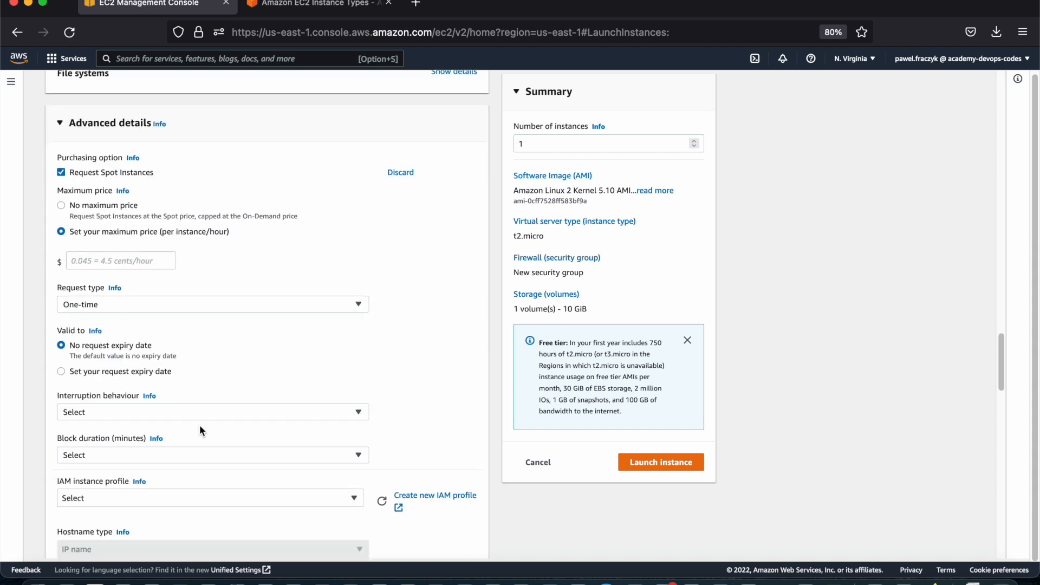
scroll(201, 430, down, 2)
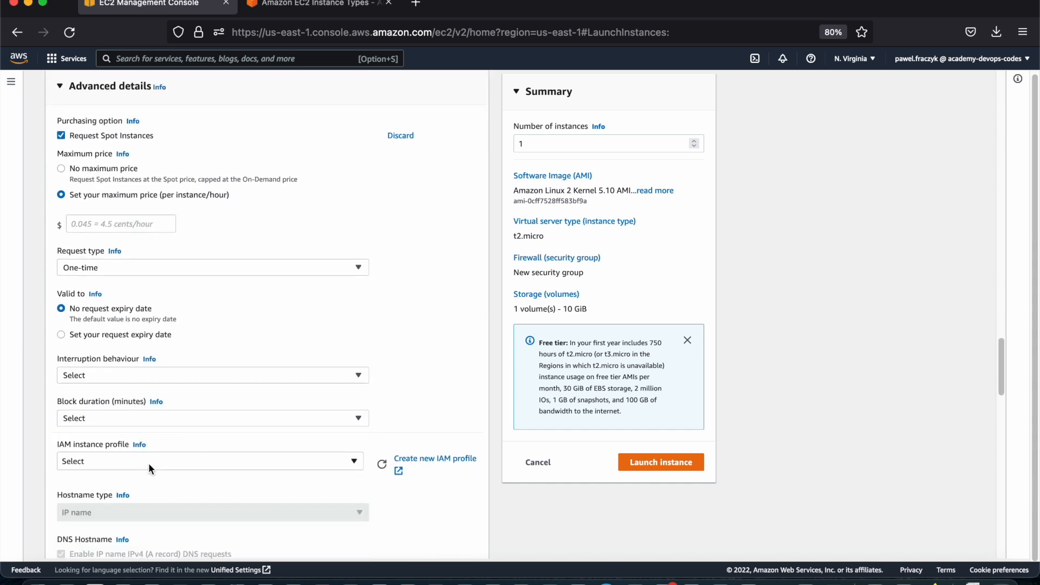
scroll(149, 466, down, 2)
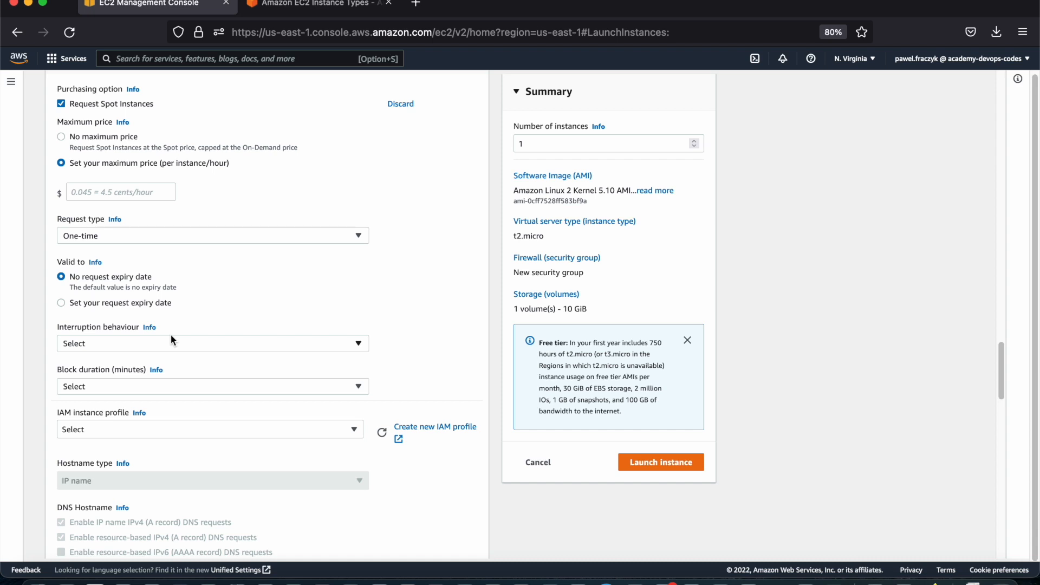
scroll(170, 338, up, 2)
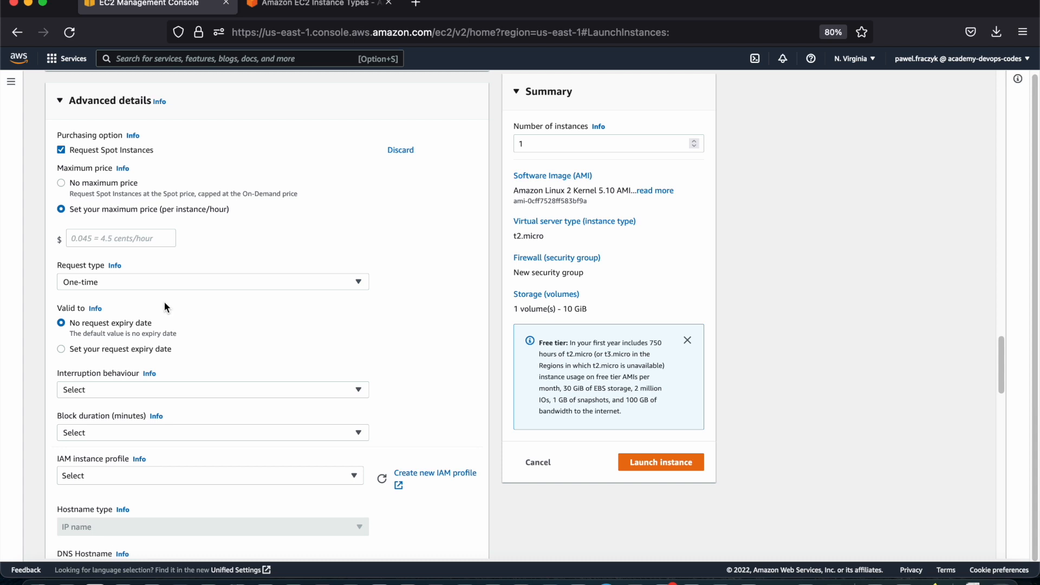
click(61, 151)
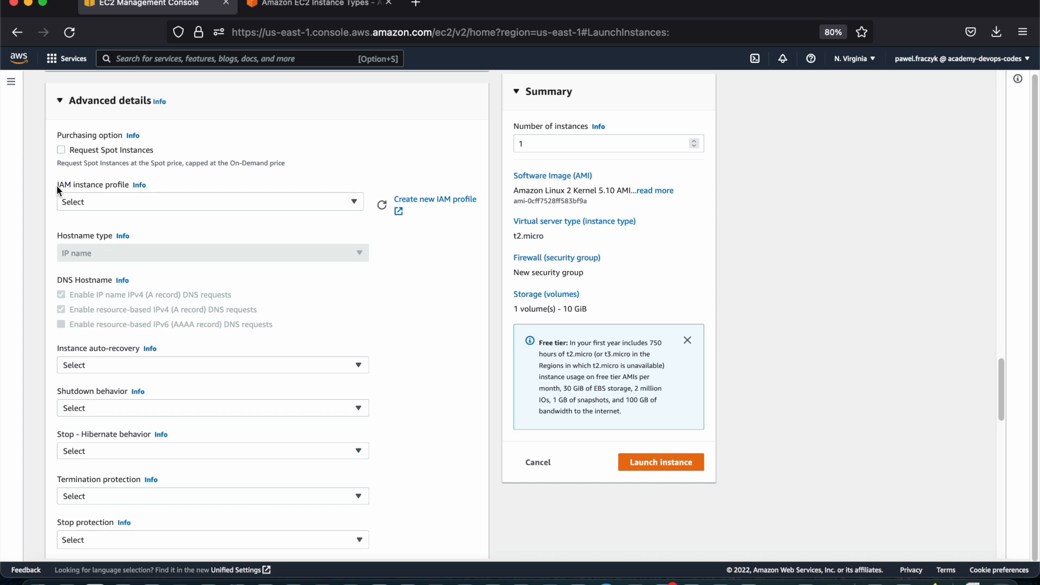
Check which IAM instance profiles are available without selecting one
drag(58, 185, 129, 183)
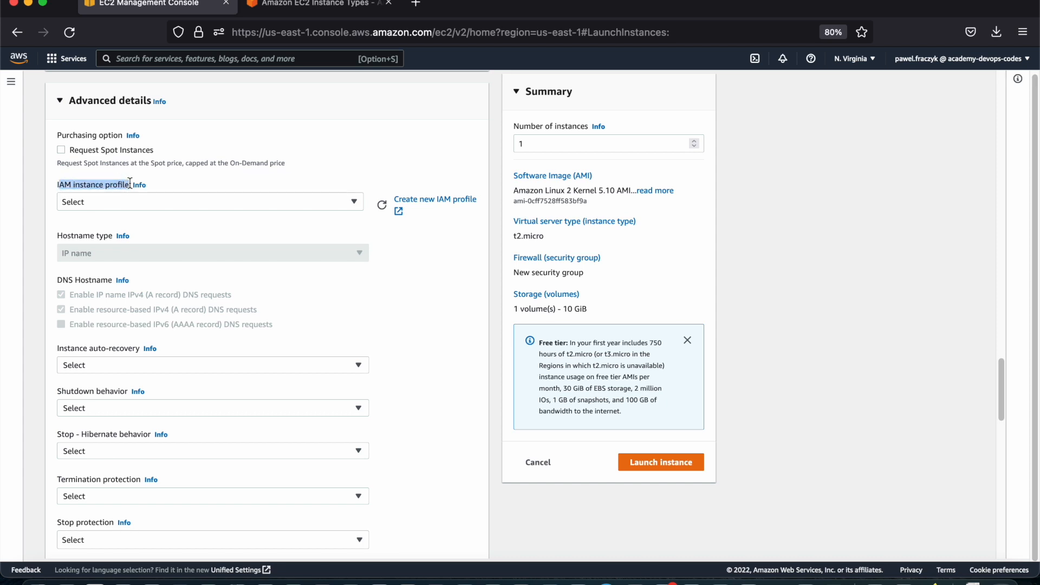
click(220, 203)
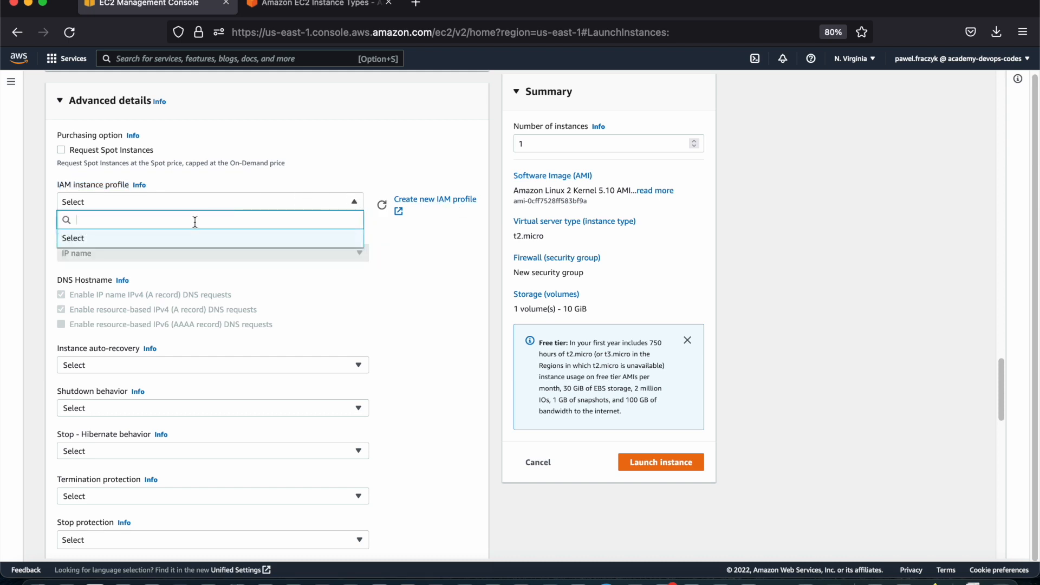
click(212, 187)
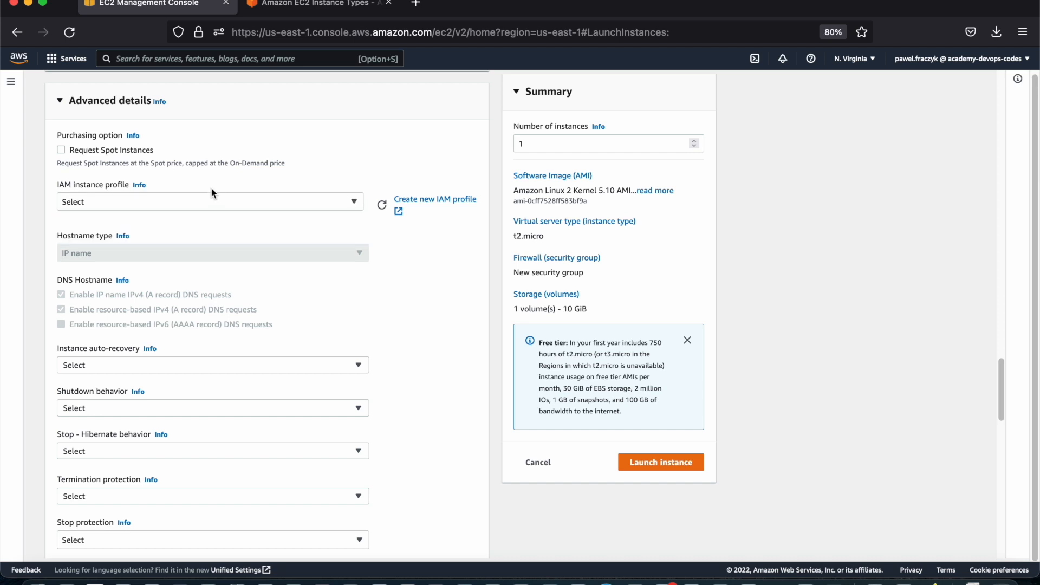
Look through the remaining advanced settings, from the hostname options down to the user data
scroll(211, 191, down, 1)
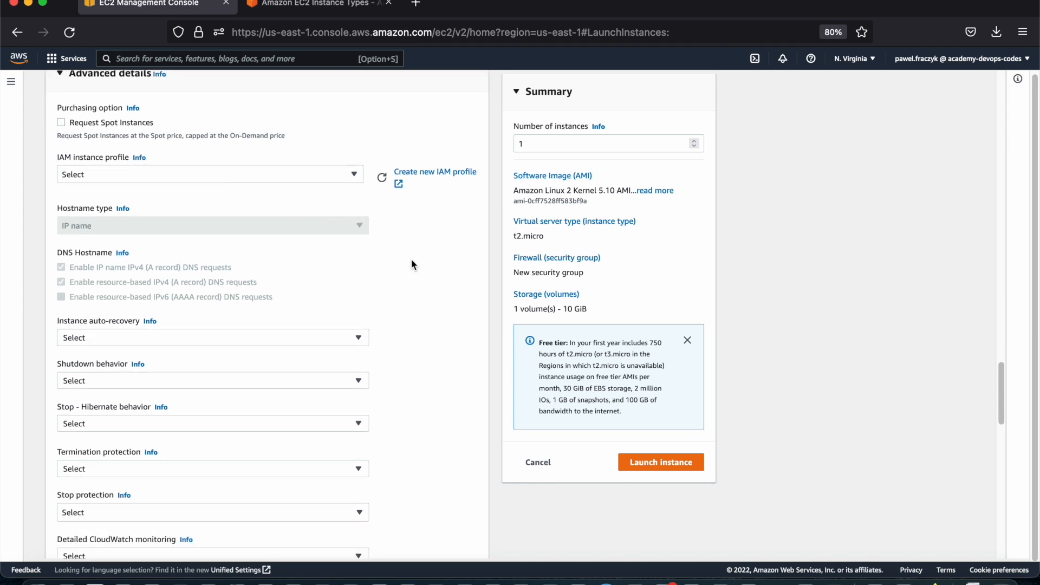
scroll(351, 295, down, 4)
scroll(287, 274, down, 3)
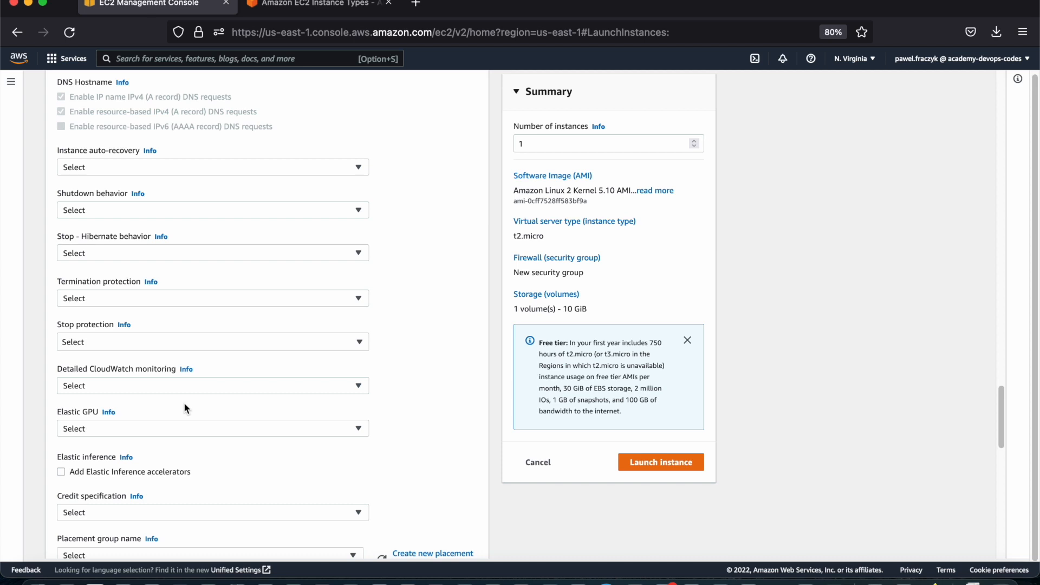
scroll(184, 409, down, 1)
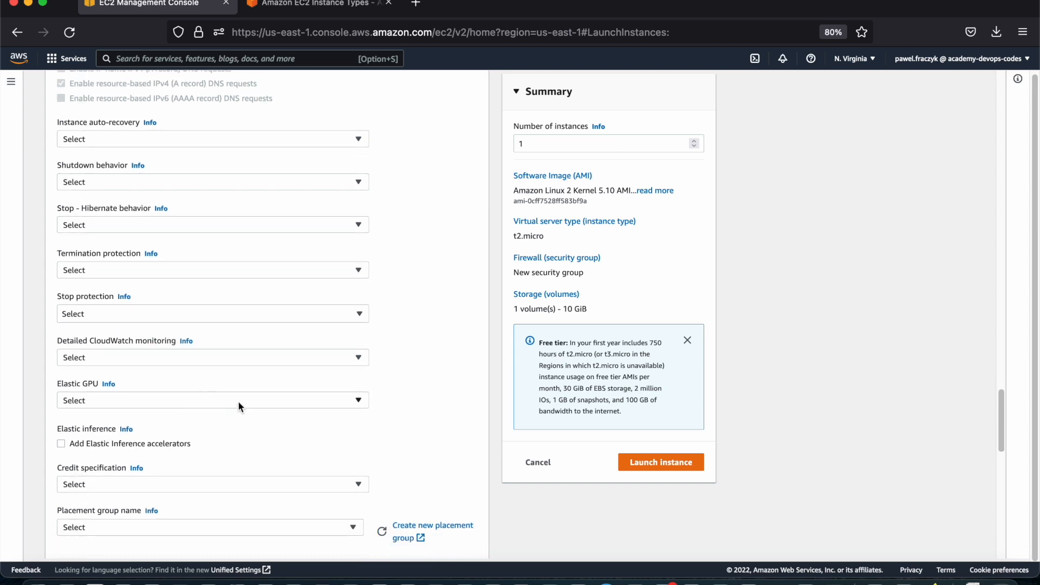
scroll(239, 406, down, 3)
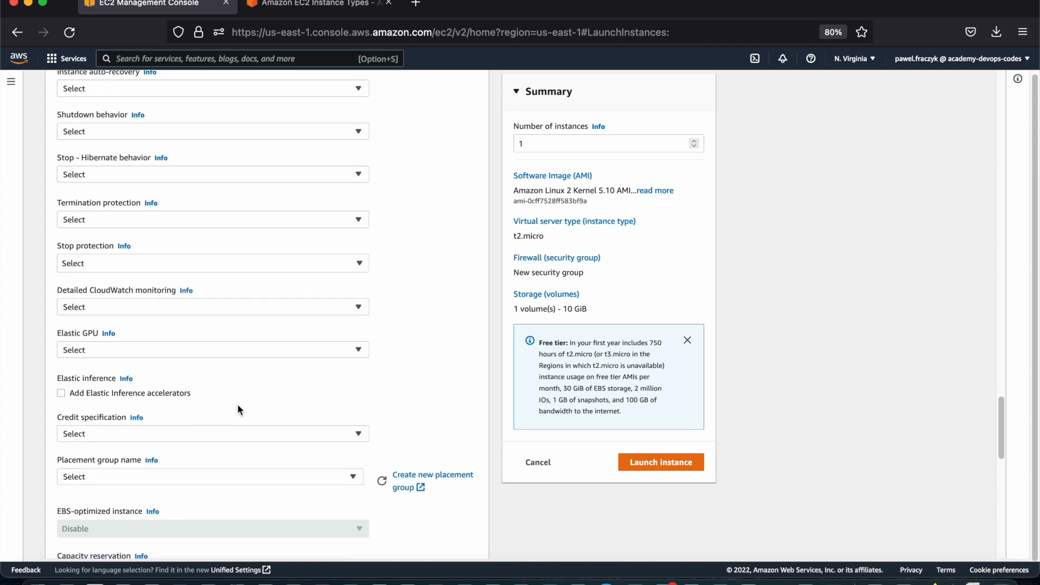
scroll(237, 404, down, 3)
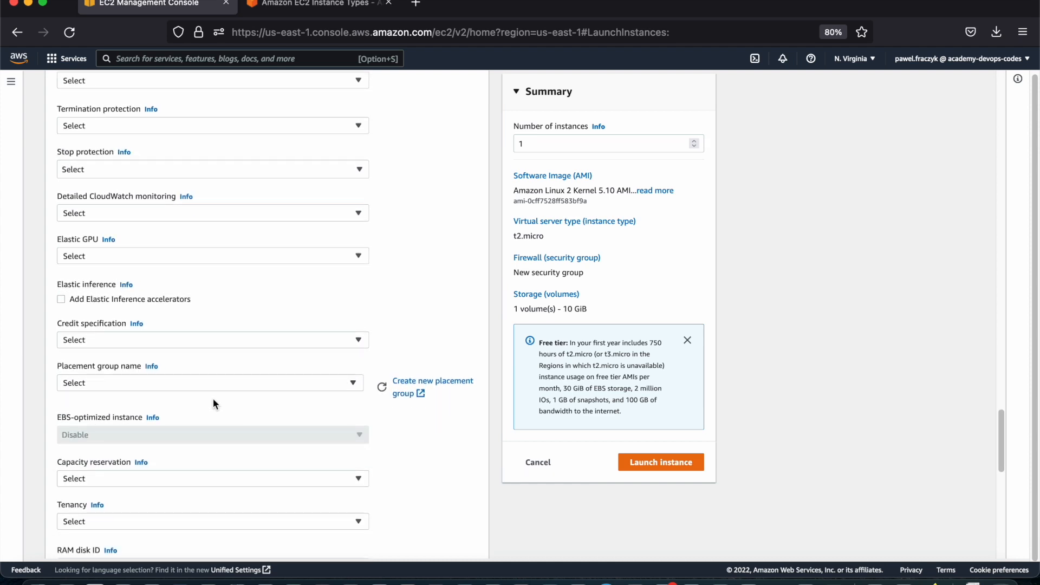
scroll(213, 401, down, 4)
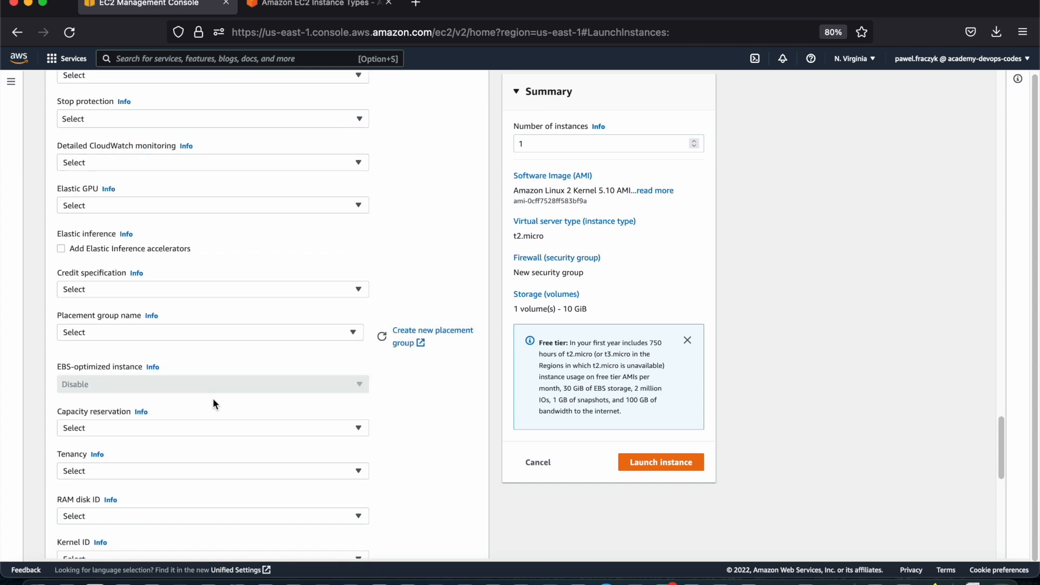
scroll(213, 404, down, 12)
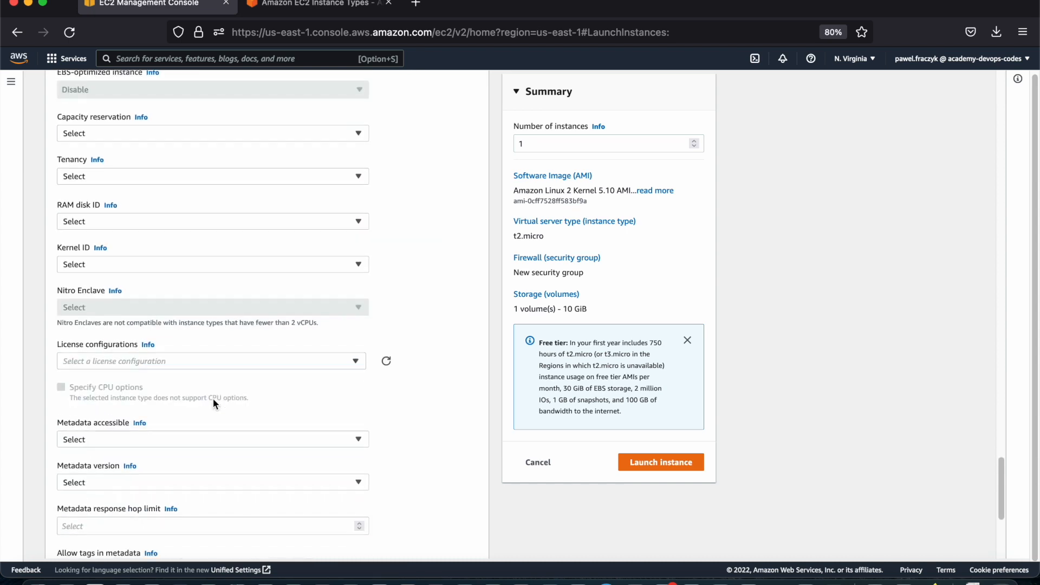
scroll(213, 402, down, 2)
Read the help text about user data and place the cursor in the empty User data field
click(139, 433)
scroll(142, 435, down, 3)
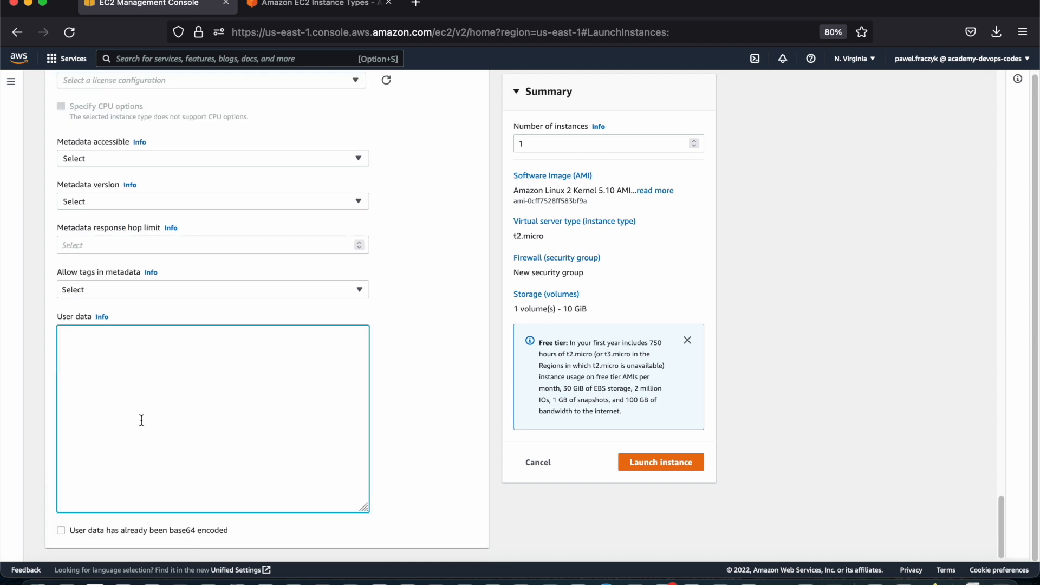
click(100, 319)
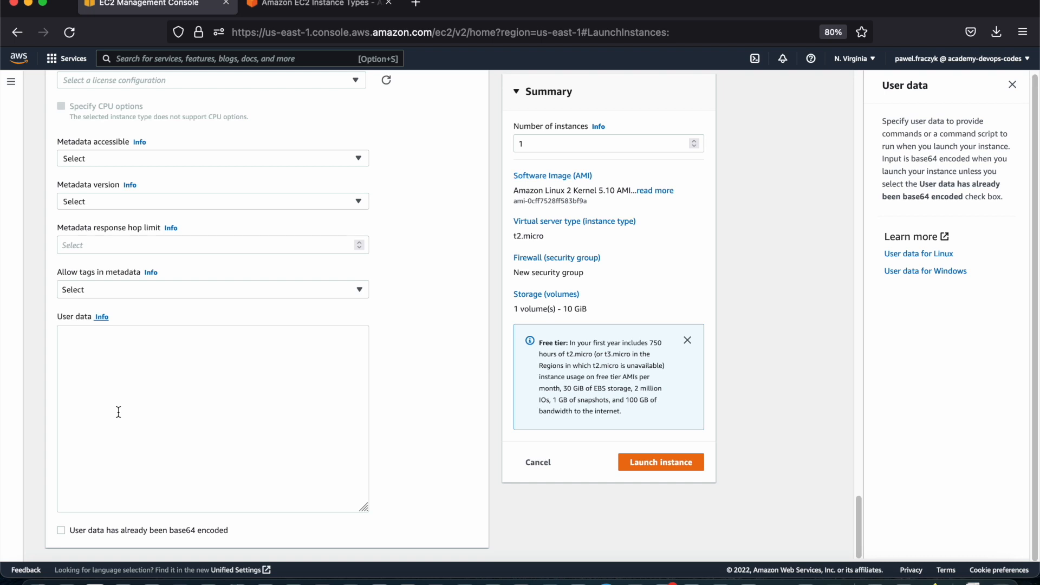
click(118, 413)
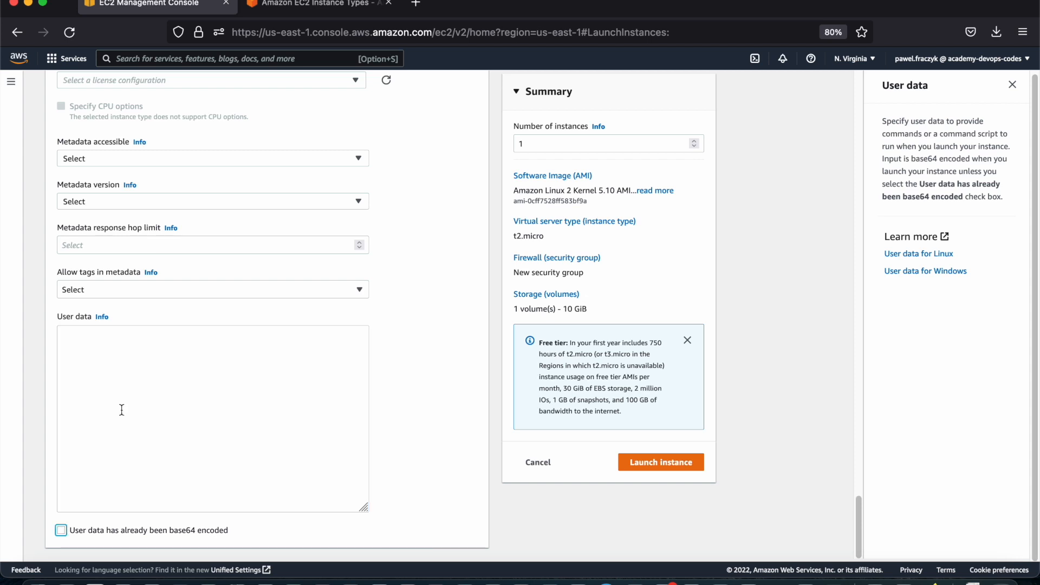
Close the user data help and try to launch the instance with user data left empty
click(121, 408)
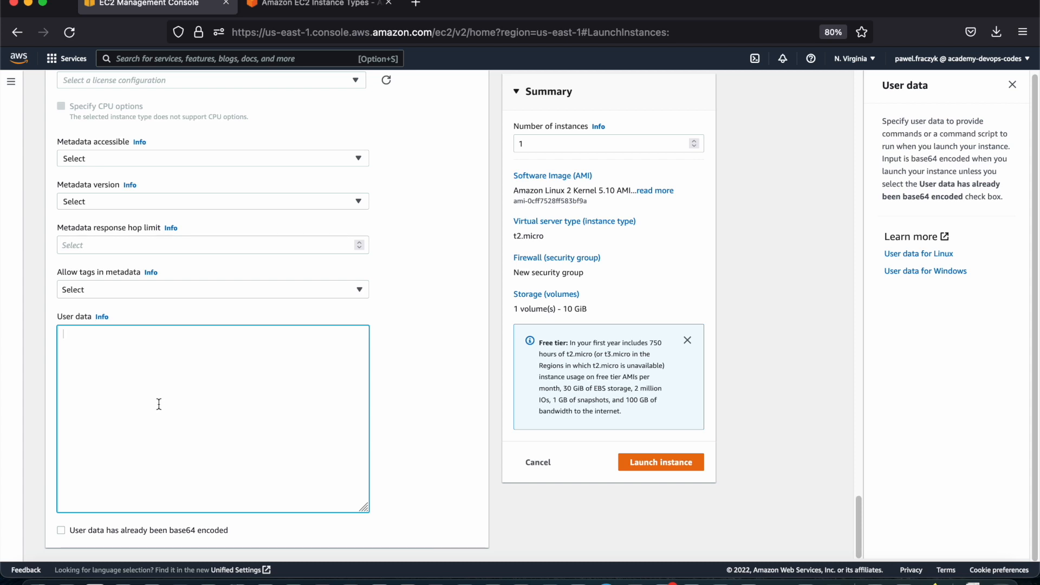
click(1008, 88)
scroll(488, 430, up, 1)
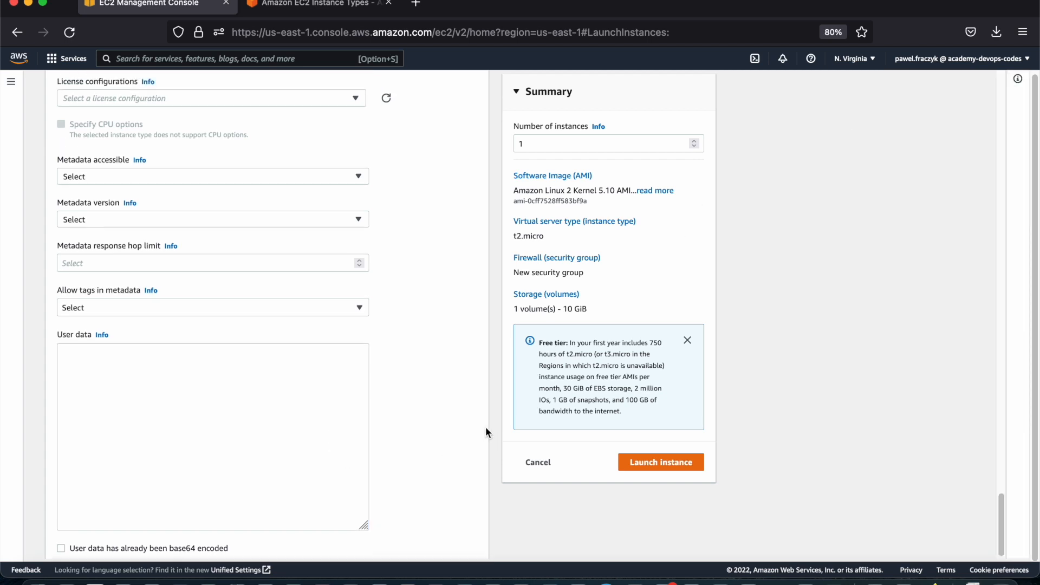
scroll(481, 420, up, 1)
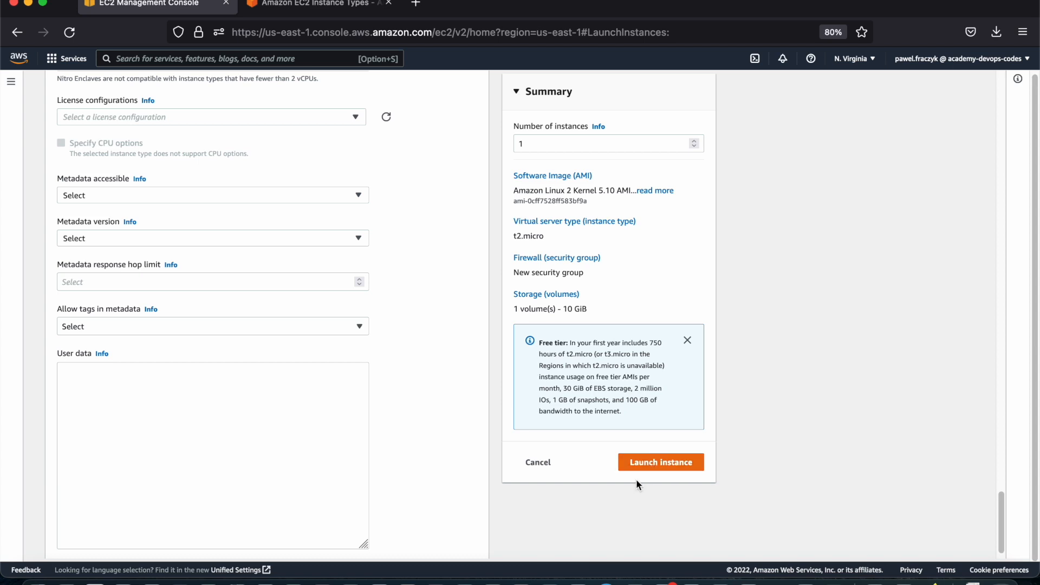
click(637, 465)
Set the source type of the HTTP and HTTPS security group rules to Anywhere
scroll(511, 399, up, 4)
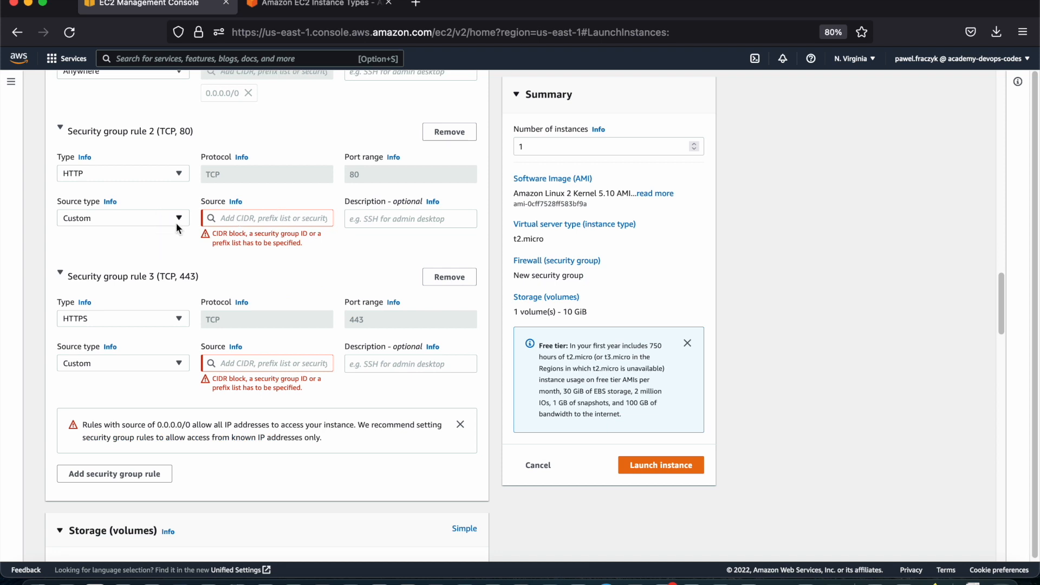
click(179, 219)
click(168, 237)
click(157, 365)
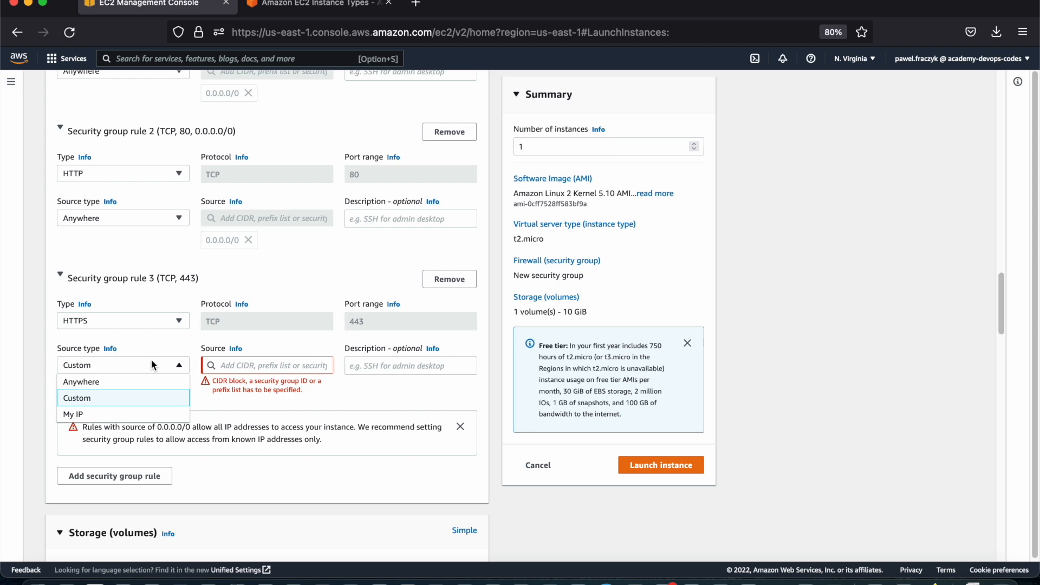
click(146, 383)
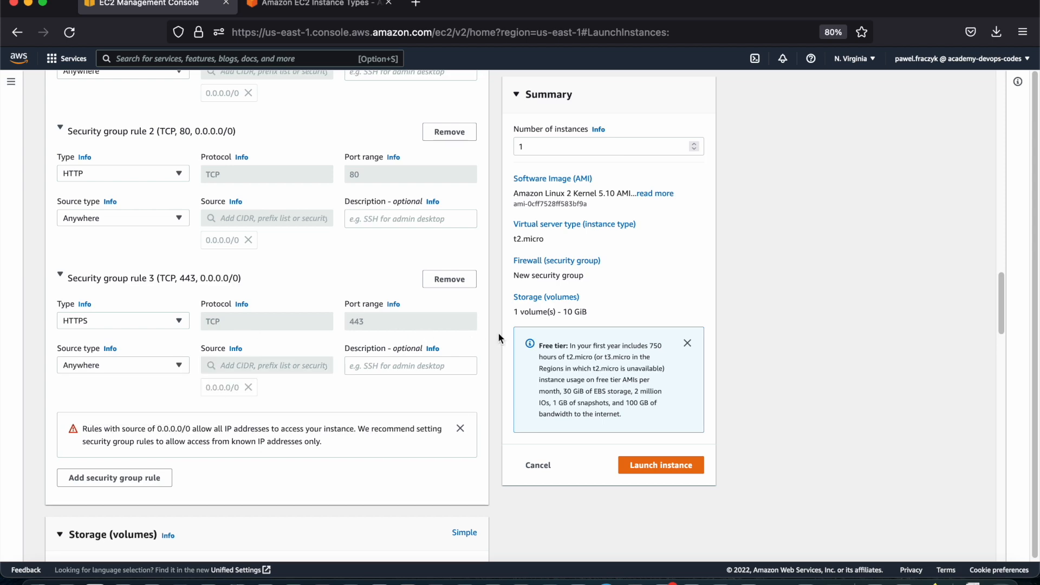
Check the completed launch configuration and launch the Academy instance
scroll(503, 333, up, 20)
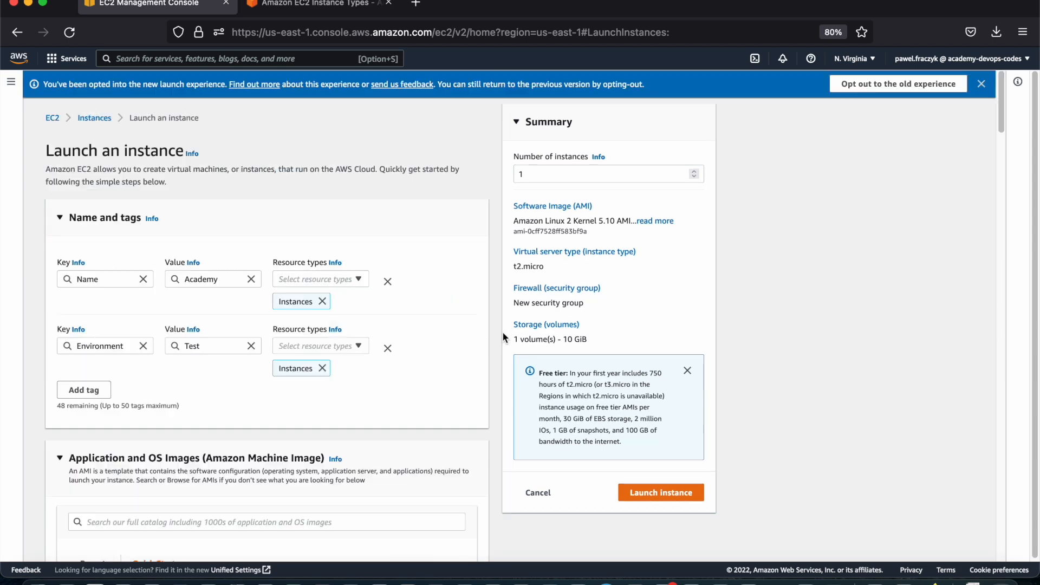
scroll(502, 332, down, 20)
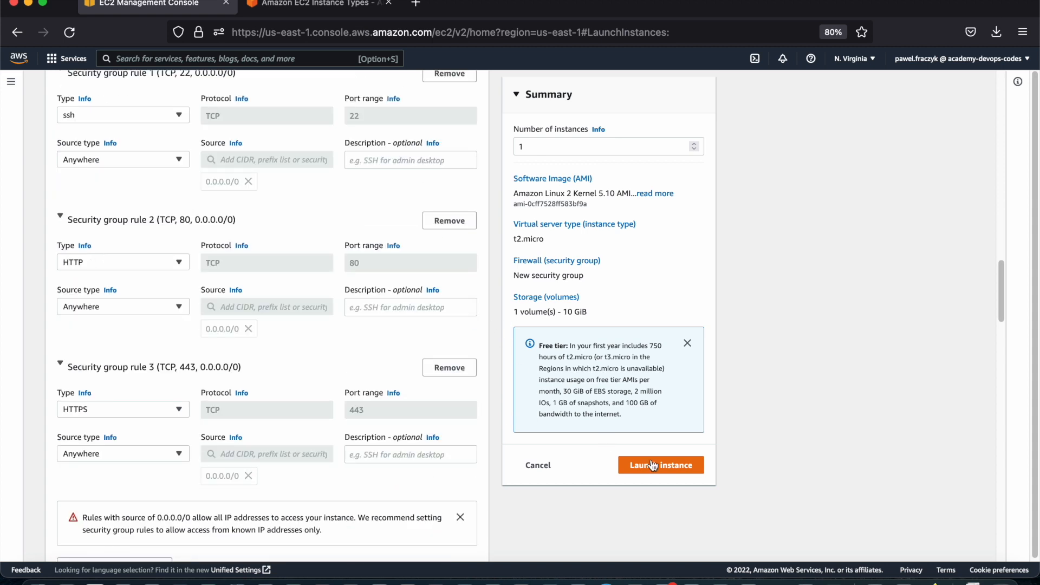
click(657, 464)
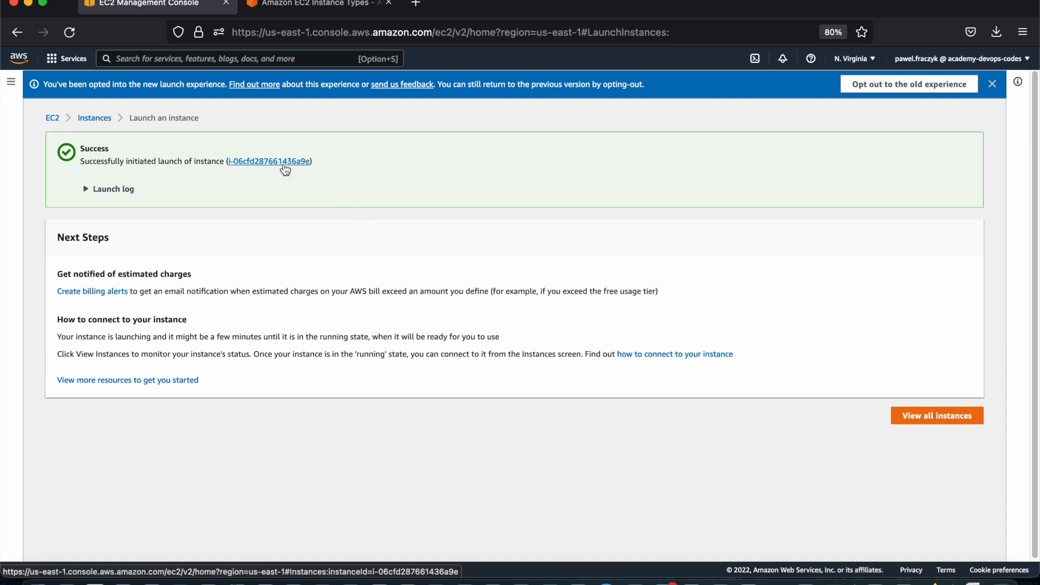
Open the new instance in the instances list and refresh the list to check its state
click(248, 165)
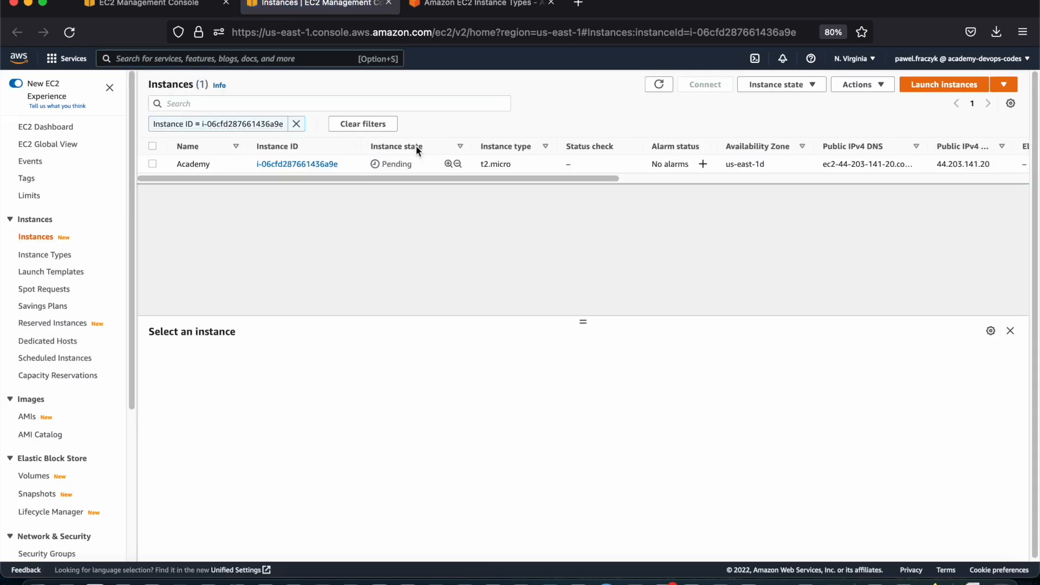
click(662, 87)
click(153, 164)
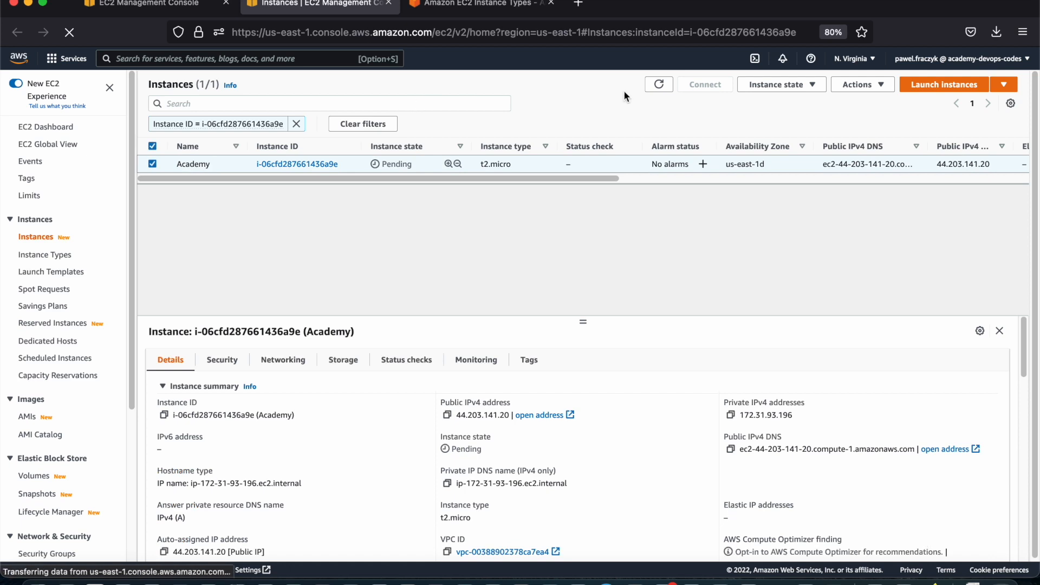
click(660, 85)
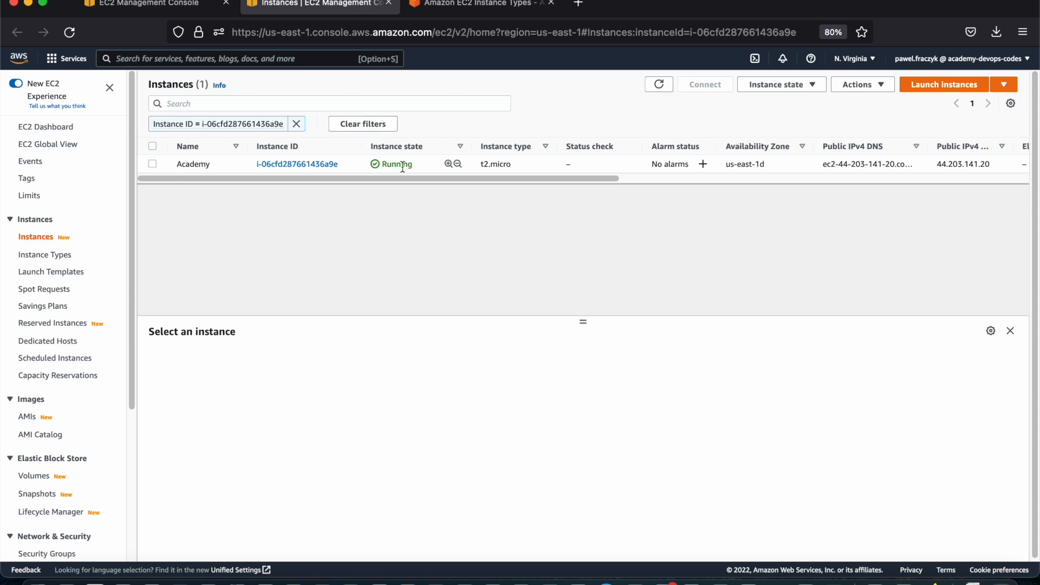
Terminate the Academy instance and dismiss the notification
click(153, 164)
click(778, 85)
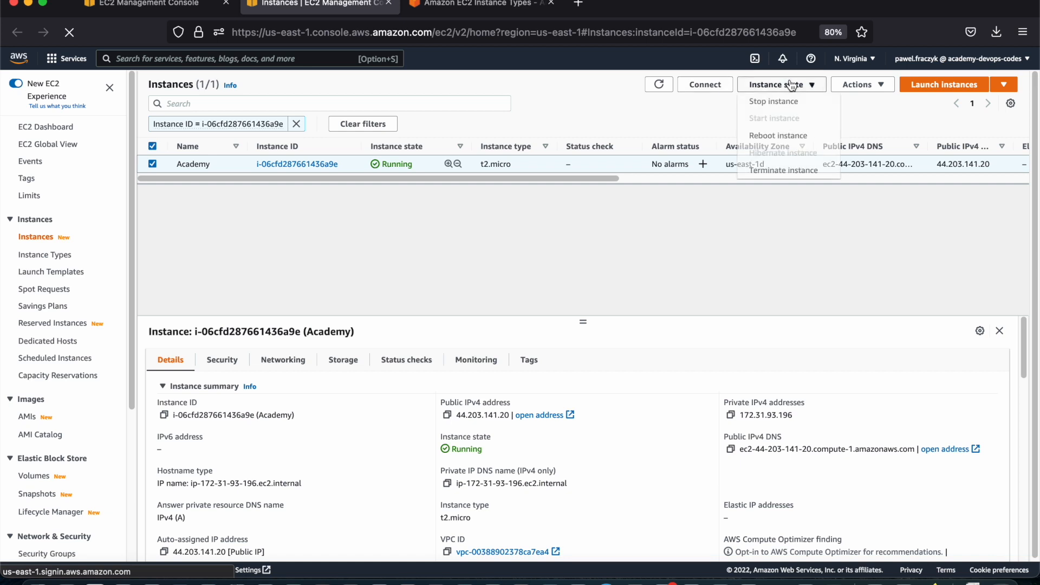
click(766, 170)
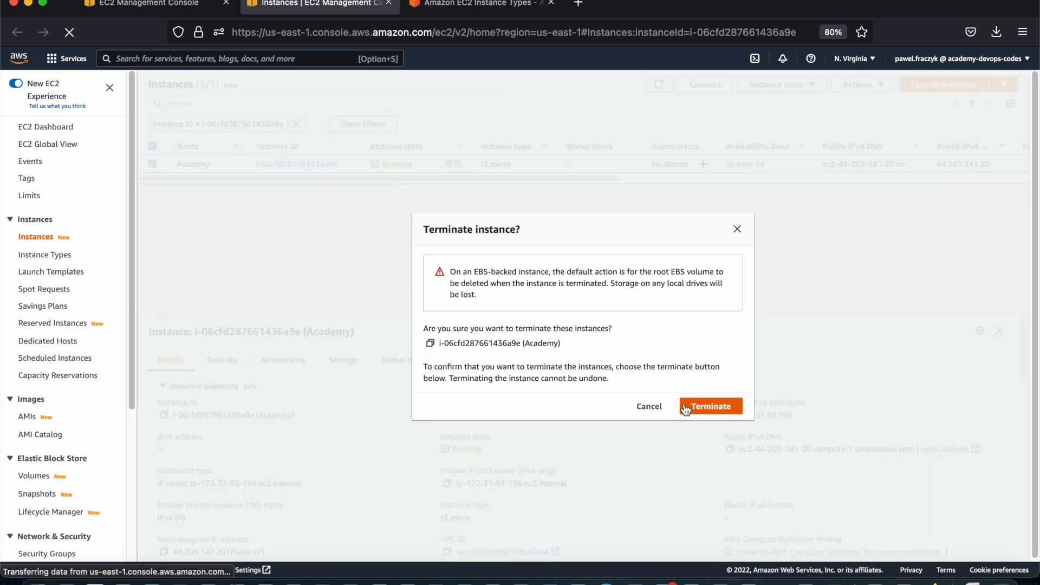
click(706, 407)
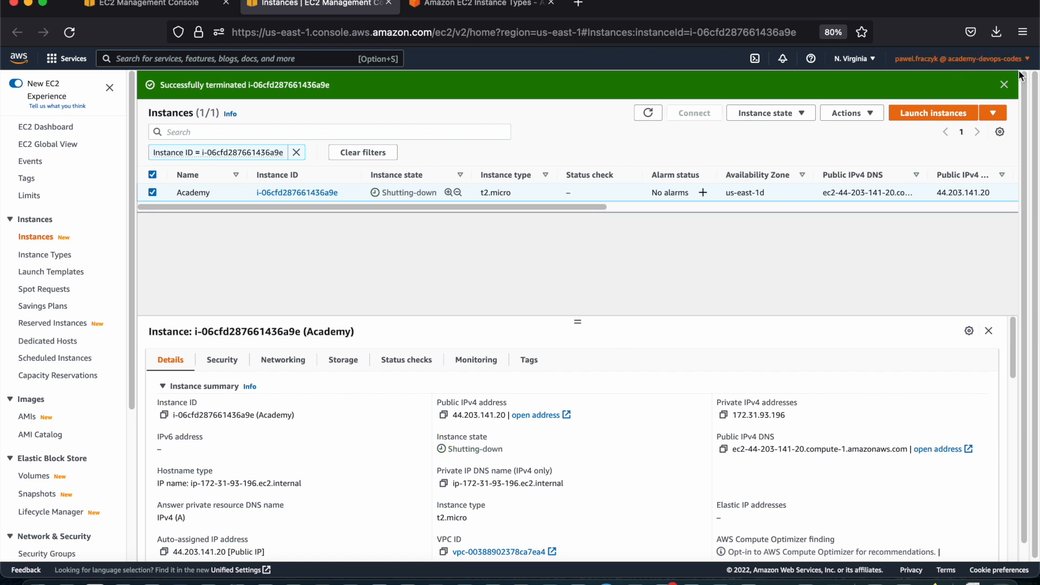
click(1004, 84)
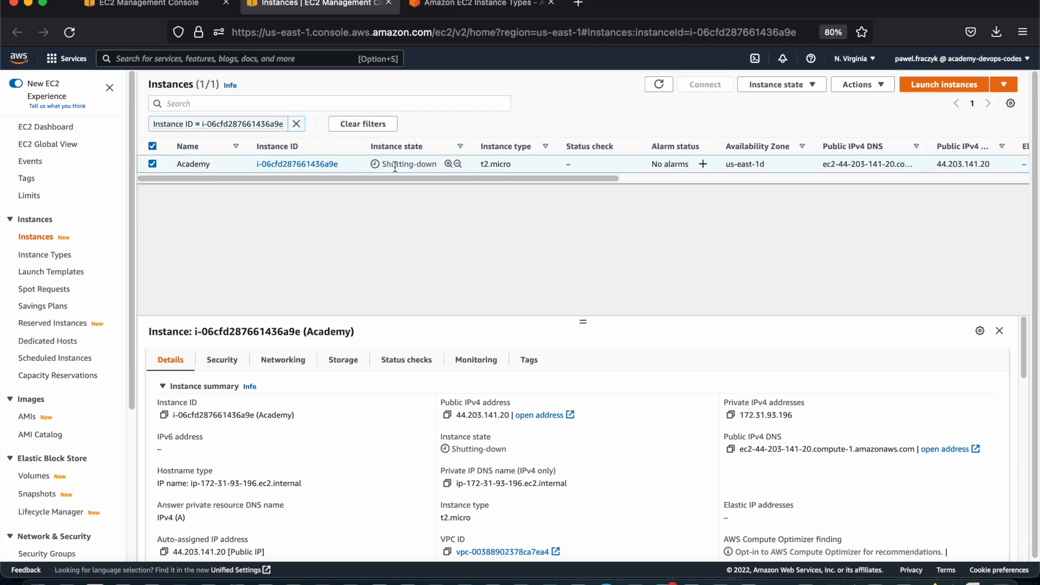
Delete the launch-wizard-1, launch-wizard-2 and launch-wizard-3 security groups, confirming with "delete"
scroll(22, 357, down, 5)
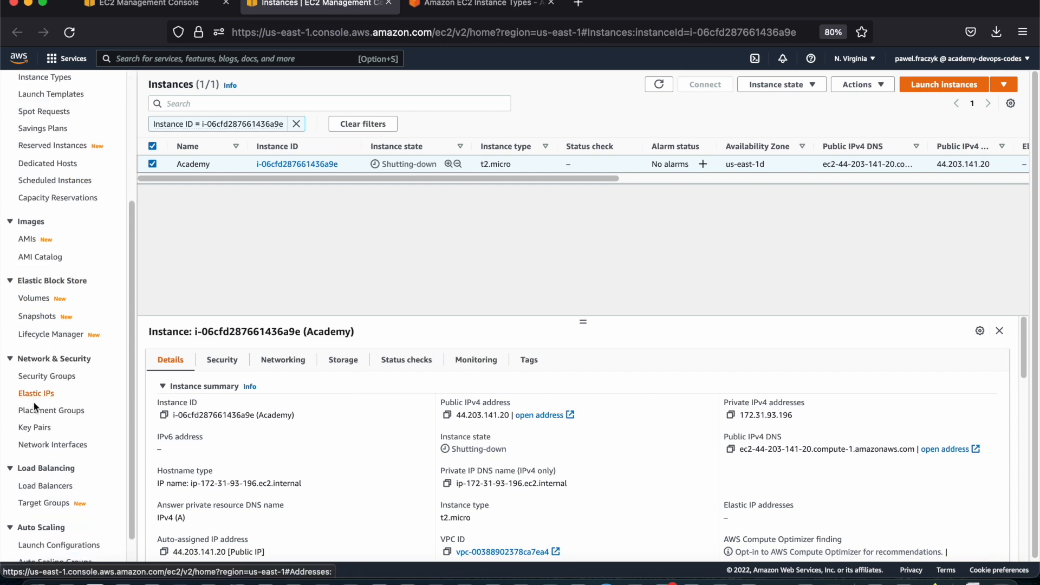
click(41, 369)
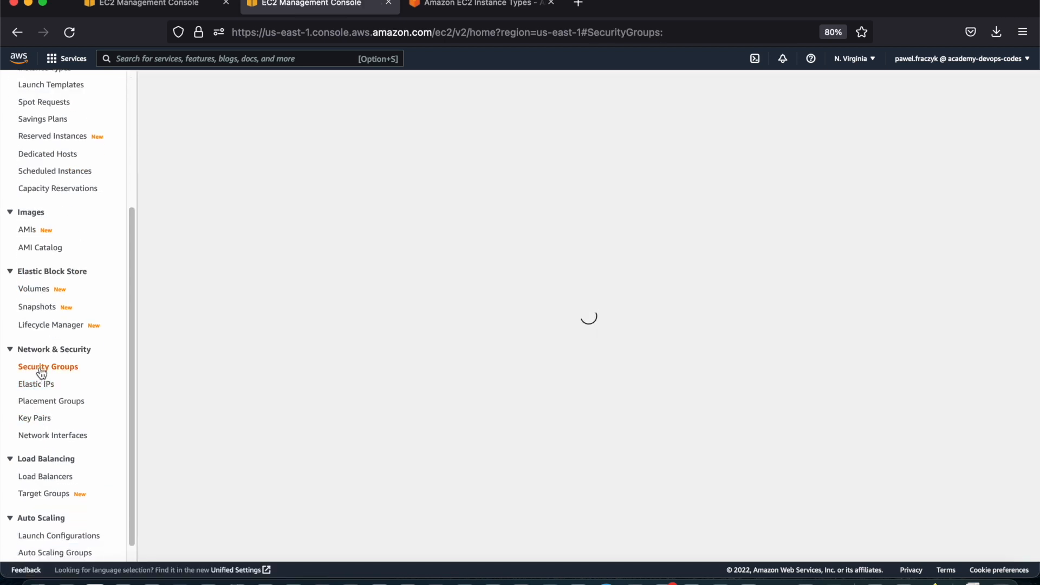
click(155, 161)
click(154, 178)
click(154, 194)
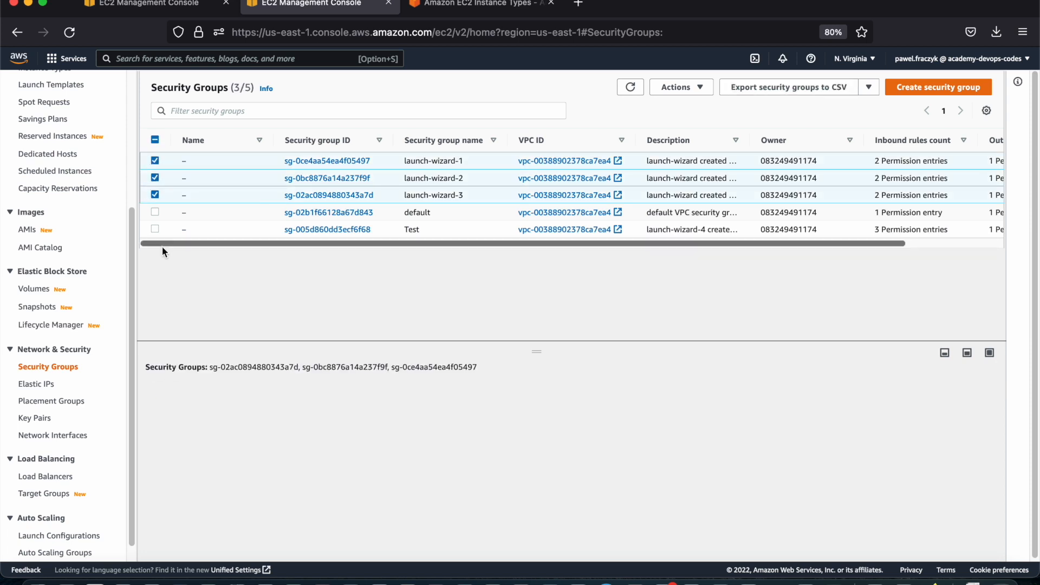
click(679, 89)
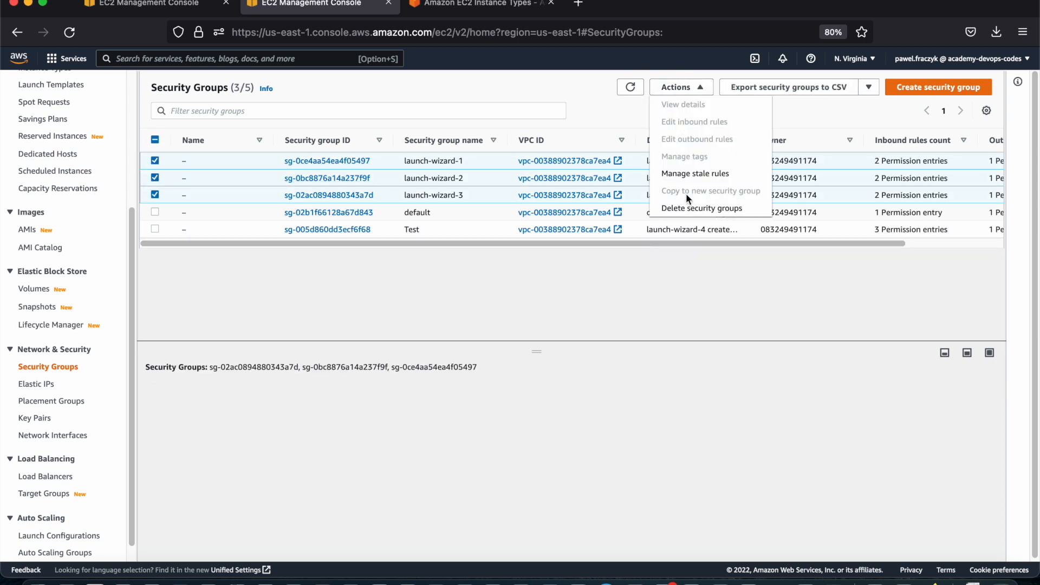
click(685, 208)
click(582, 362)
text(delete)
key(Return)
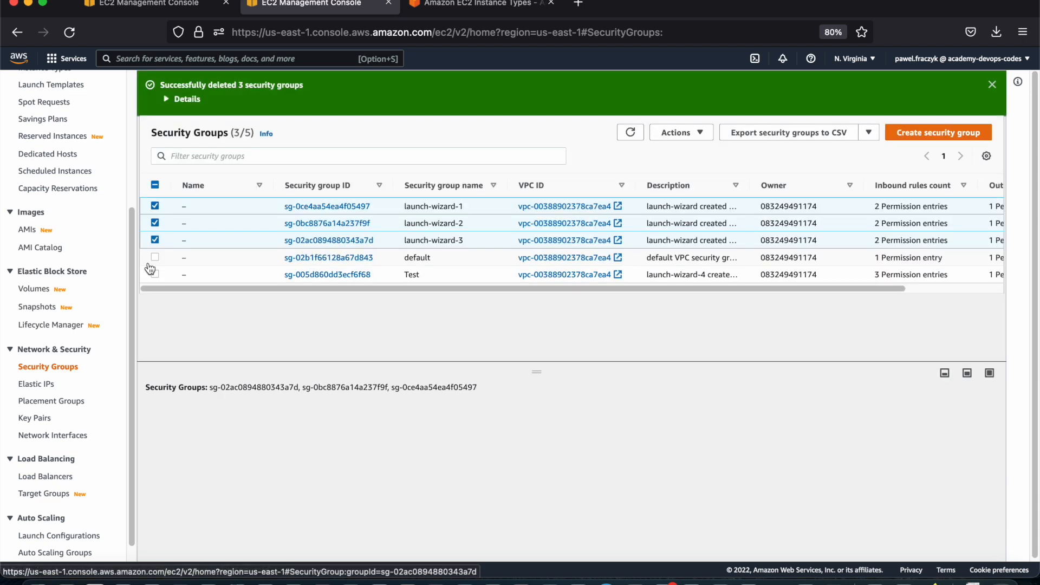
Refresh the security groups list, delete the Test security group and dismiss the notification
click(155, 275)
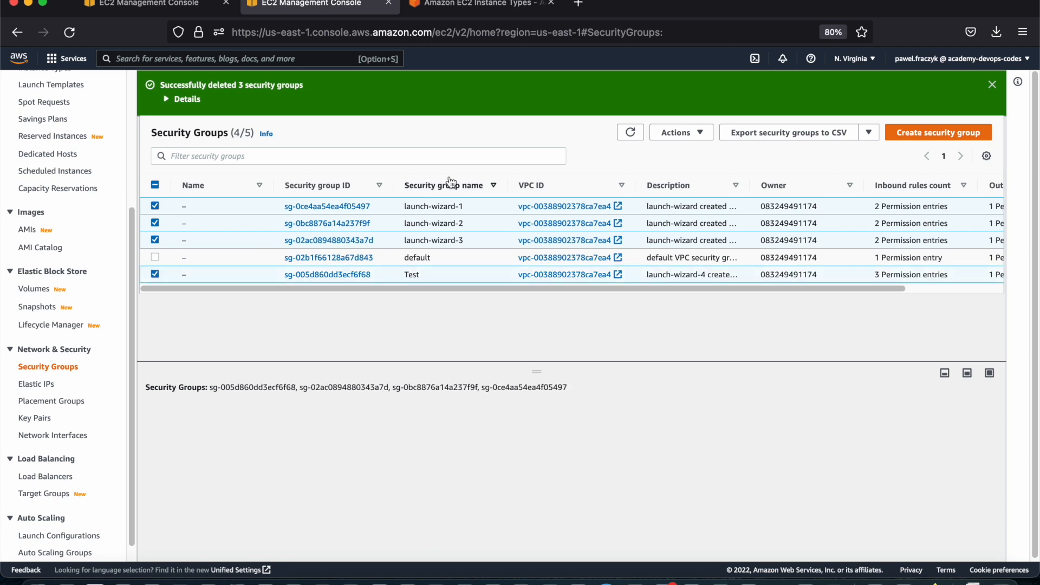
click(631, 135)
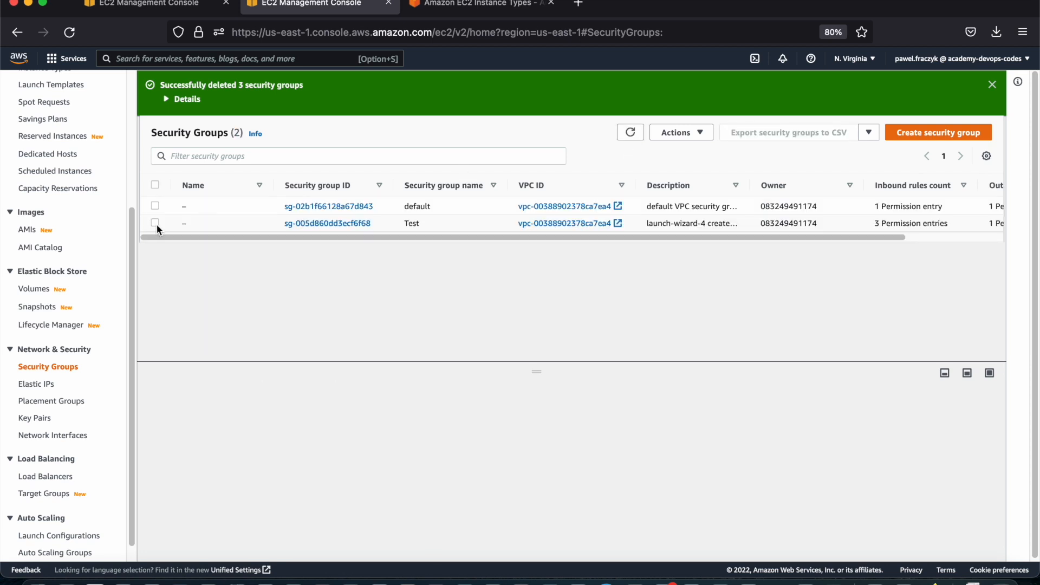
click(155, 222)
click(690, 133)
scroll(699, 201, down, 2)
click(677, 204)
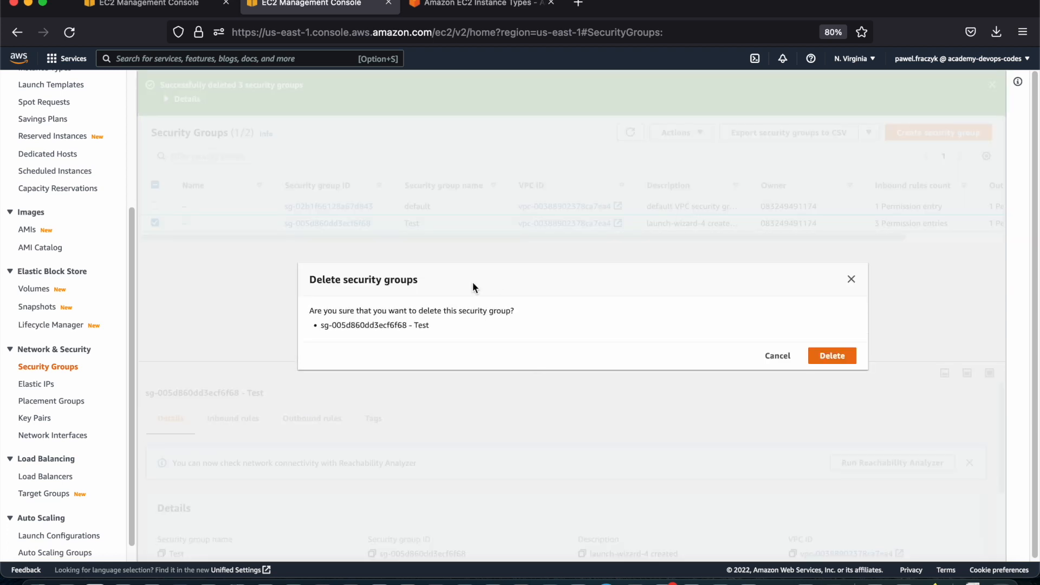
click(837, 352)
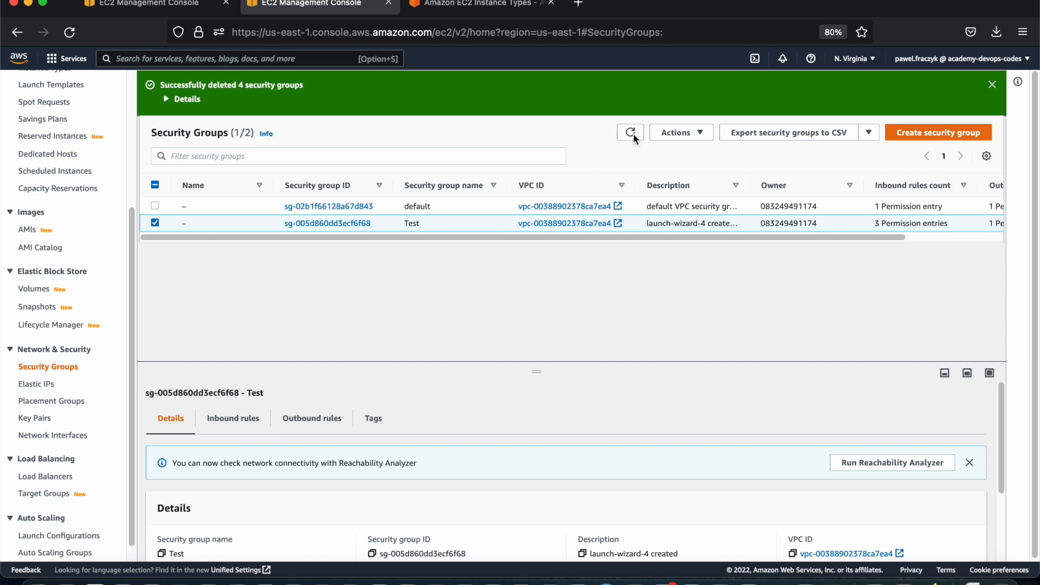
click(632, 132)
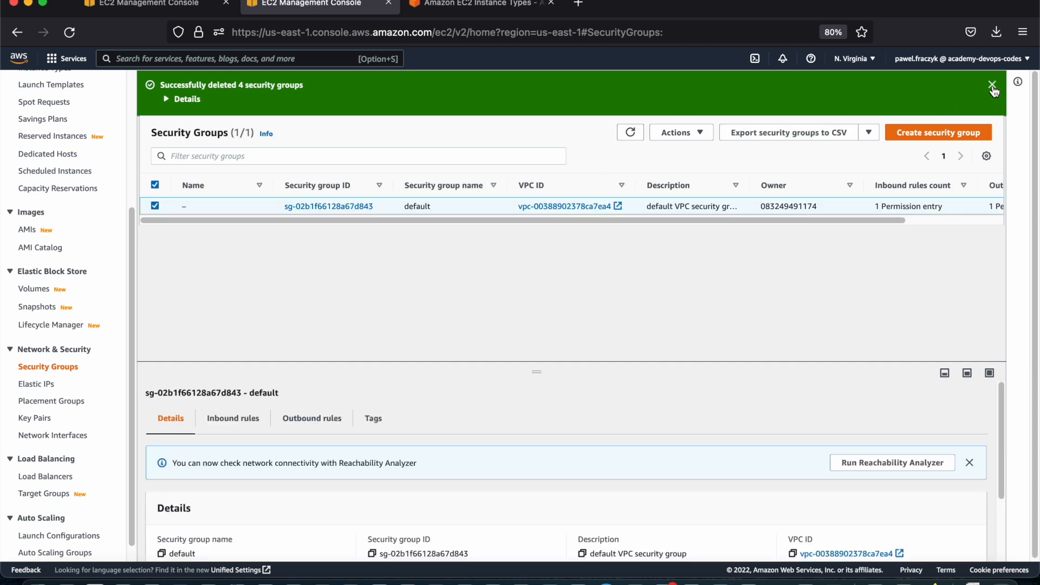
click(993, 85)
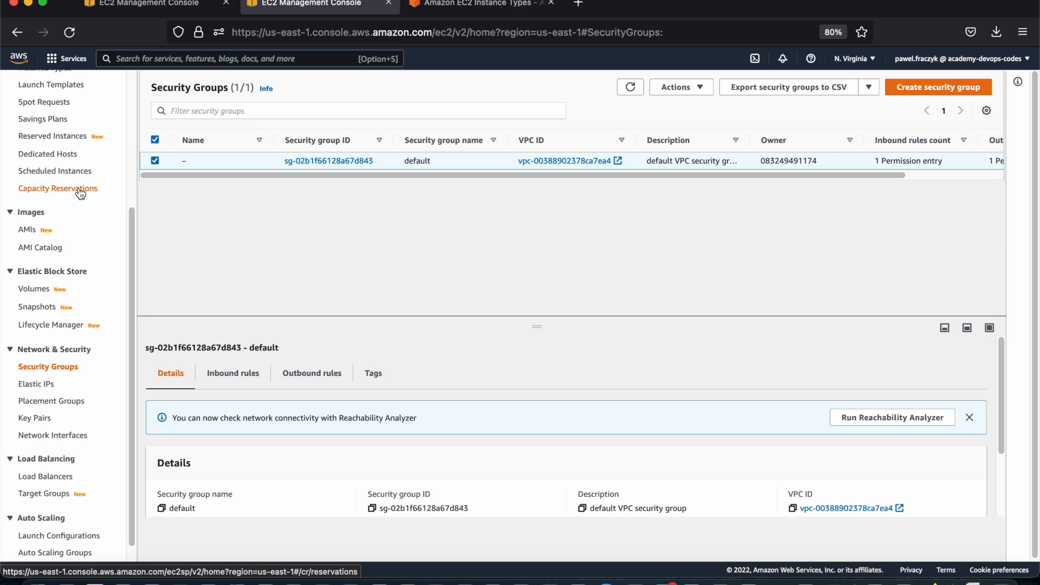
scroll(80, 194, up, 5)
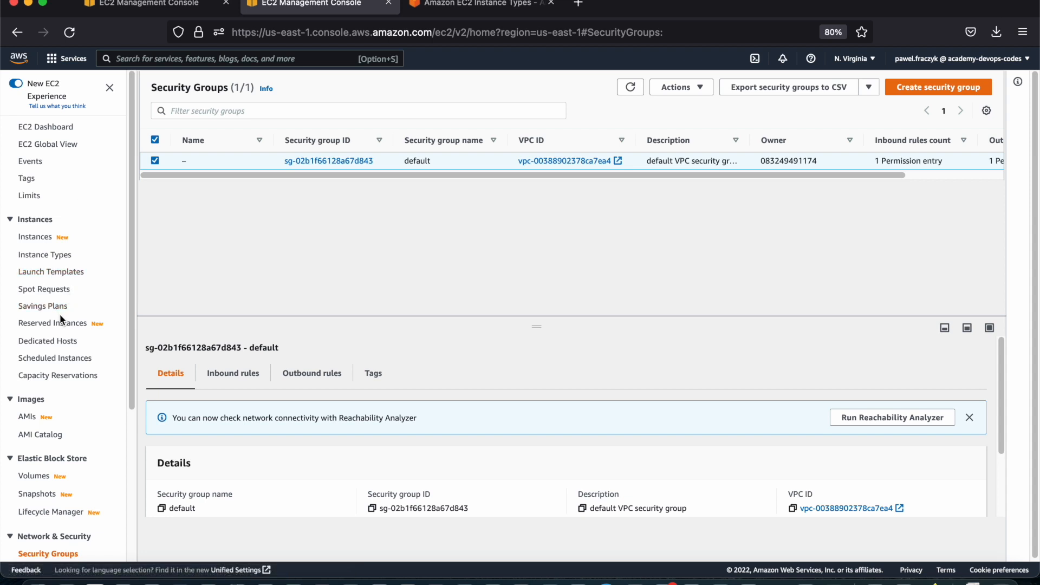
scroll(60, 319, down, 4)
scroll(59, 323, down, 3)
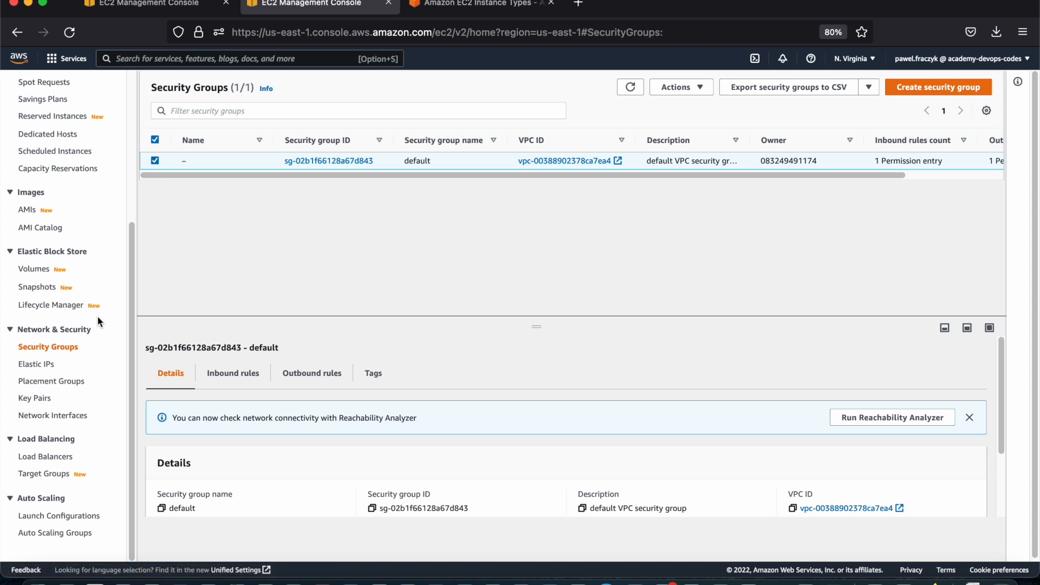
scroll(85, 239, up, 3)
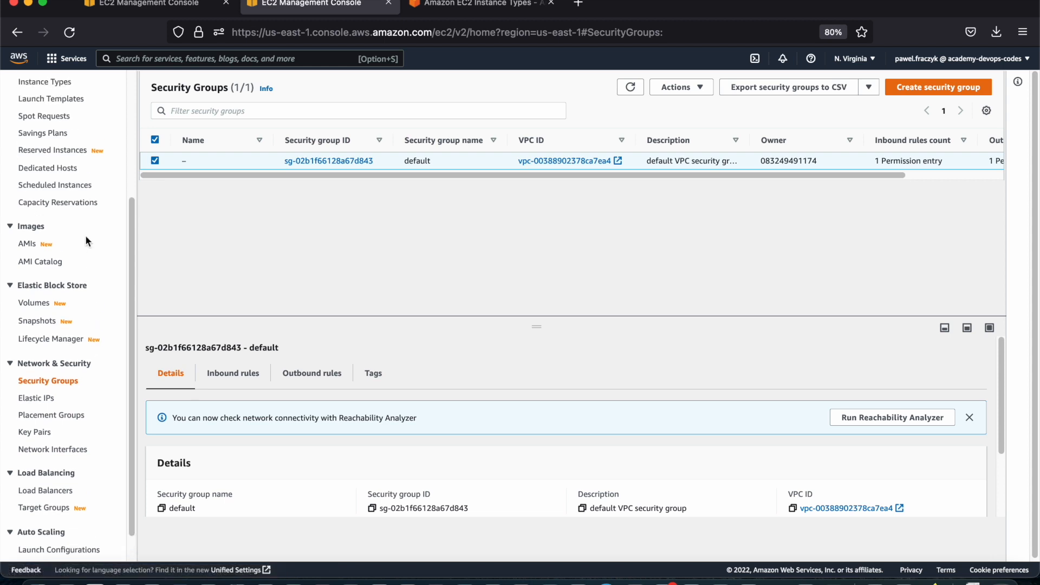